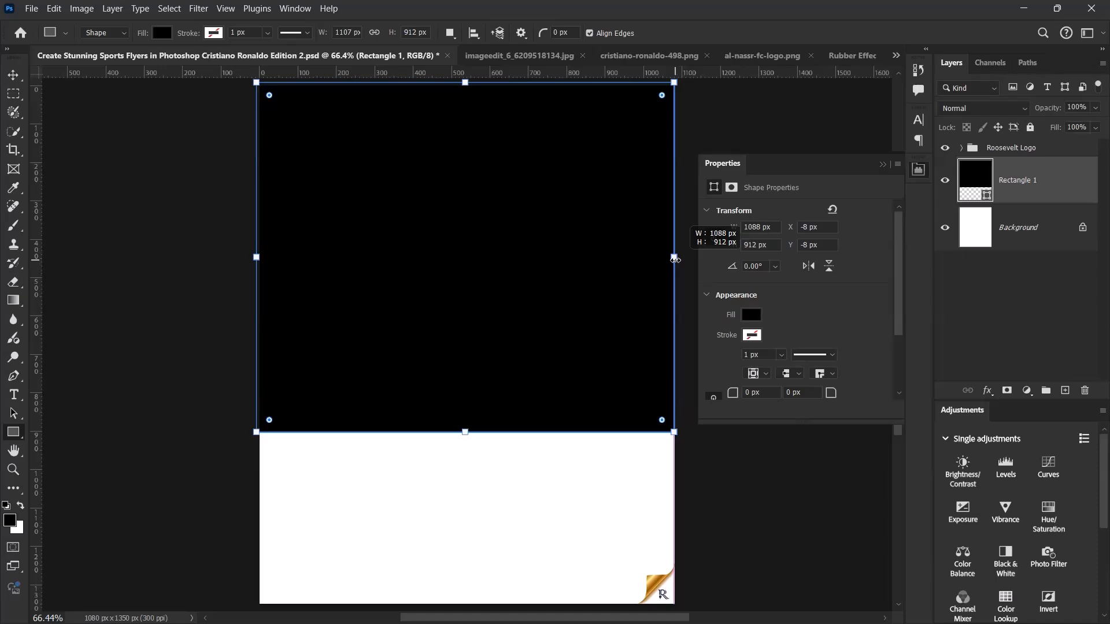
# - Resize the black rectangle to 904 px high so its upper edge aligns with the top of the canvas
pyautogui.moveTo(468, 84); pyautogui.dragTo(468, 87)
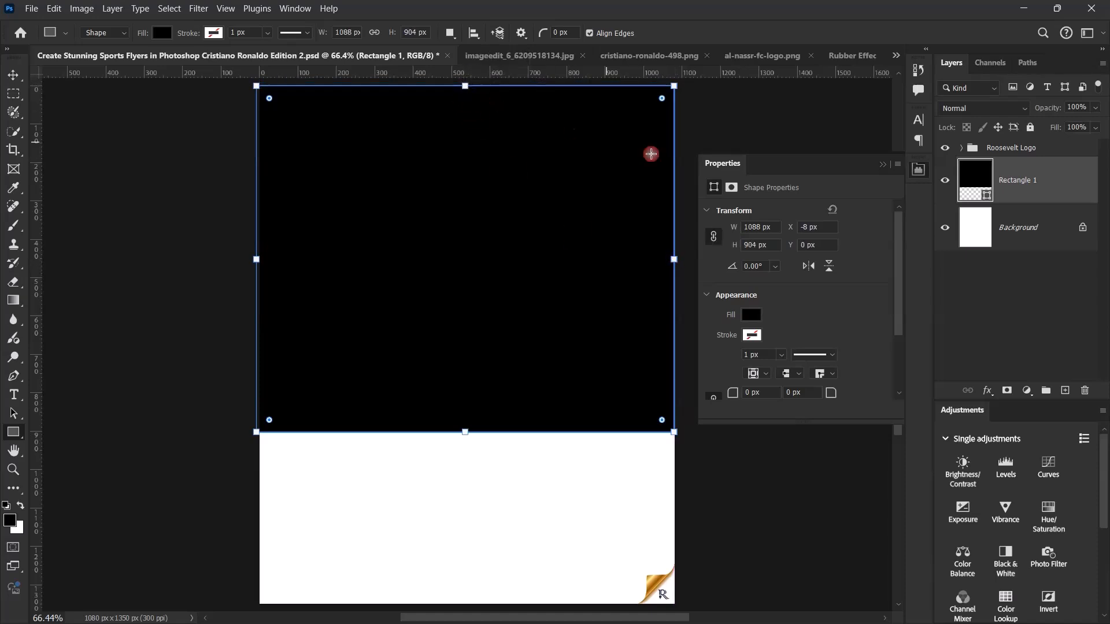
pyautogui.click(881, 165)
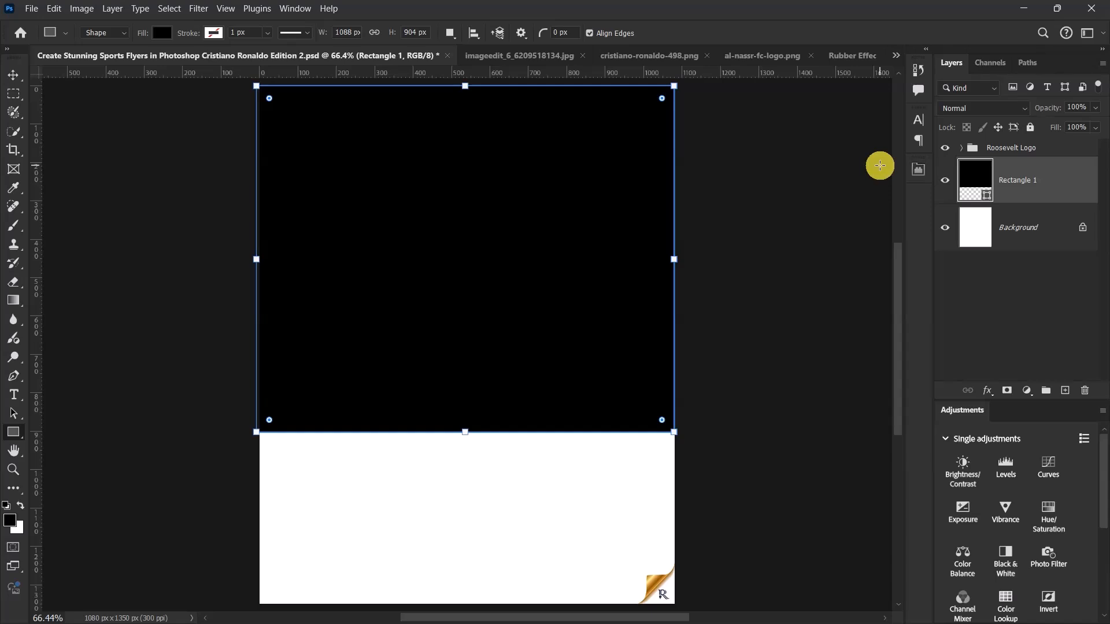
pyautogui.click(11, 76)
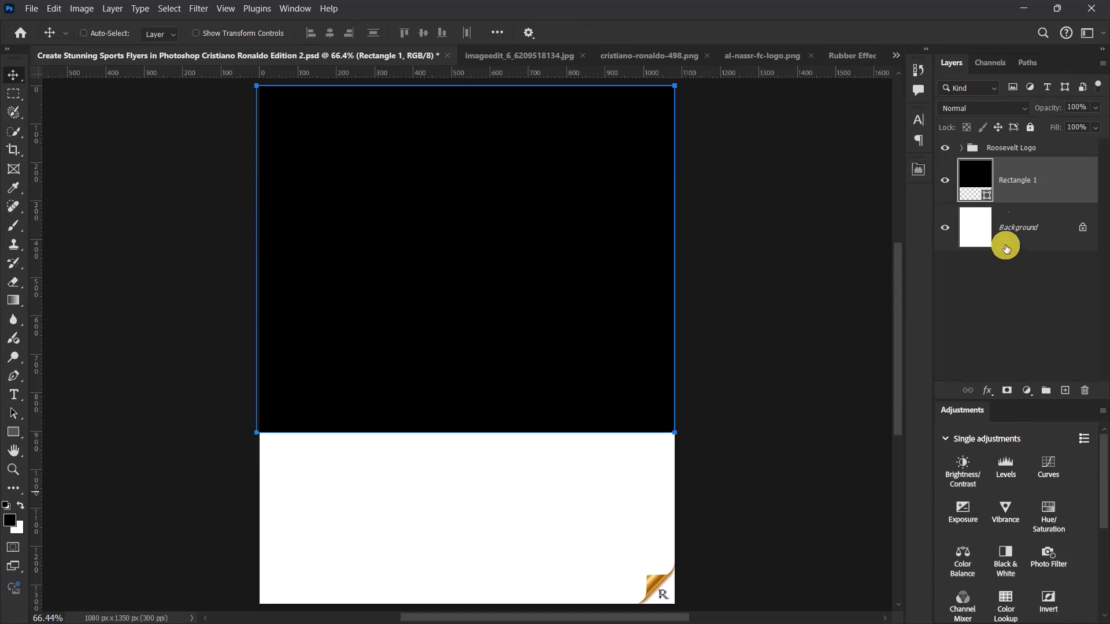
# - Change the rectangle's fill color to #038acc
pyautogui.doubleClick(985, 198)
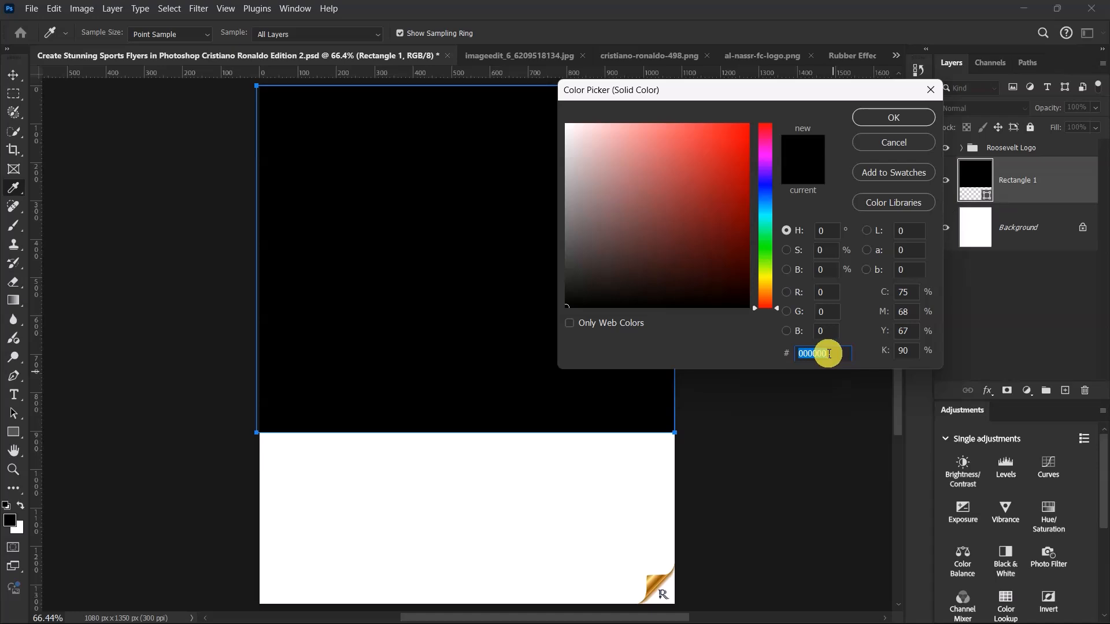
pyautogui.write('038')
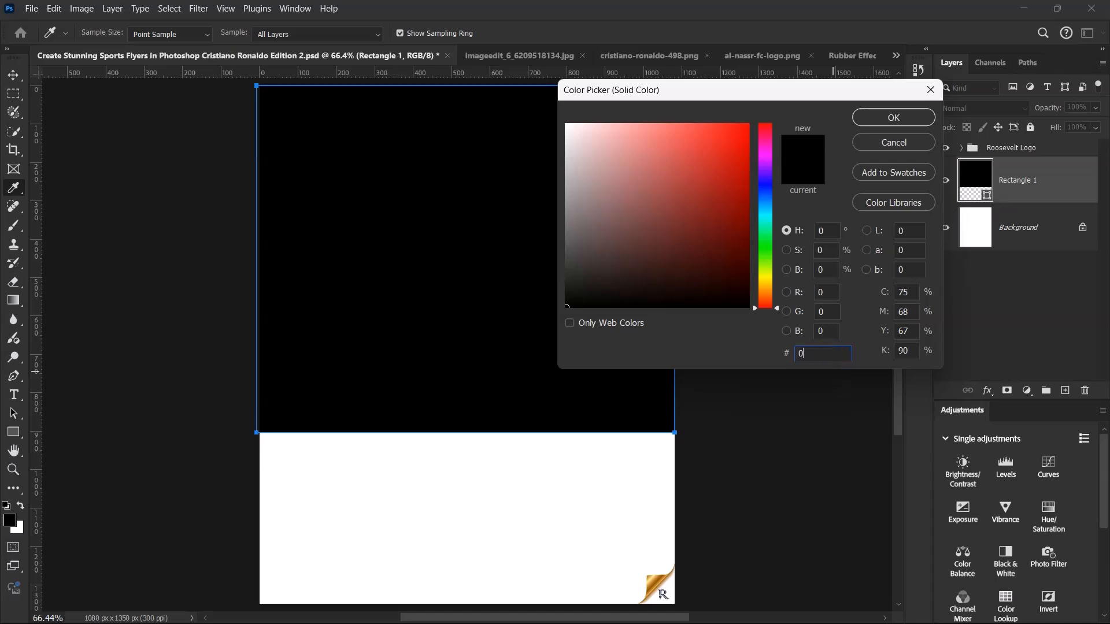
pyautogui.write('acc')
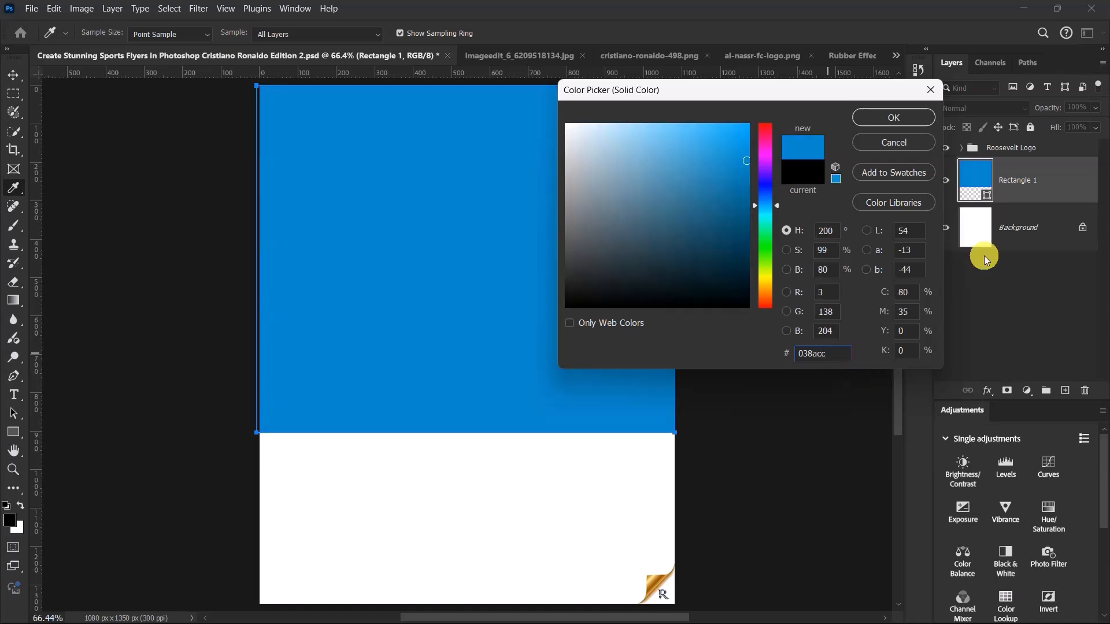
pyautogui.click(901, 119)
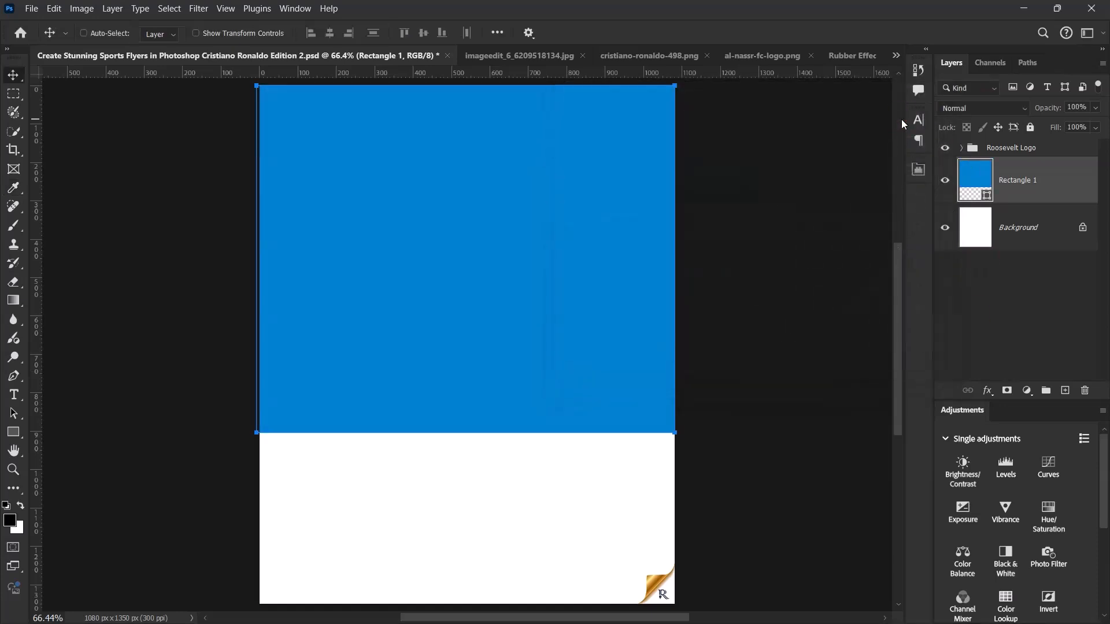
# - Convert the blue rectangle to a smart object and add 1% uniform monochromatic noise to it
pyautogui.rightClick(1050, 173)
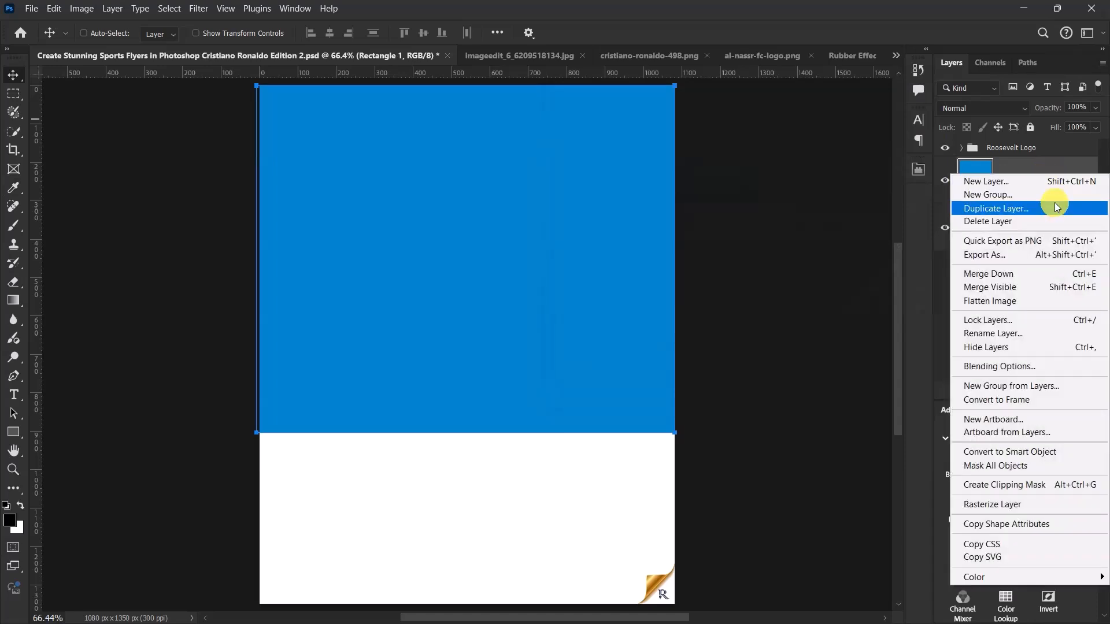
pyautogui.click(1008, 452)
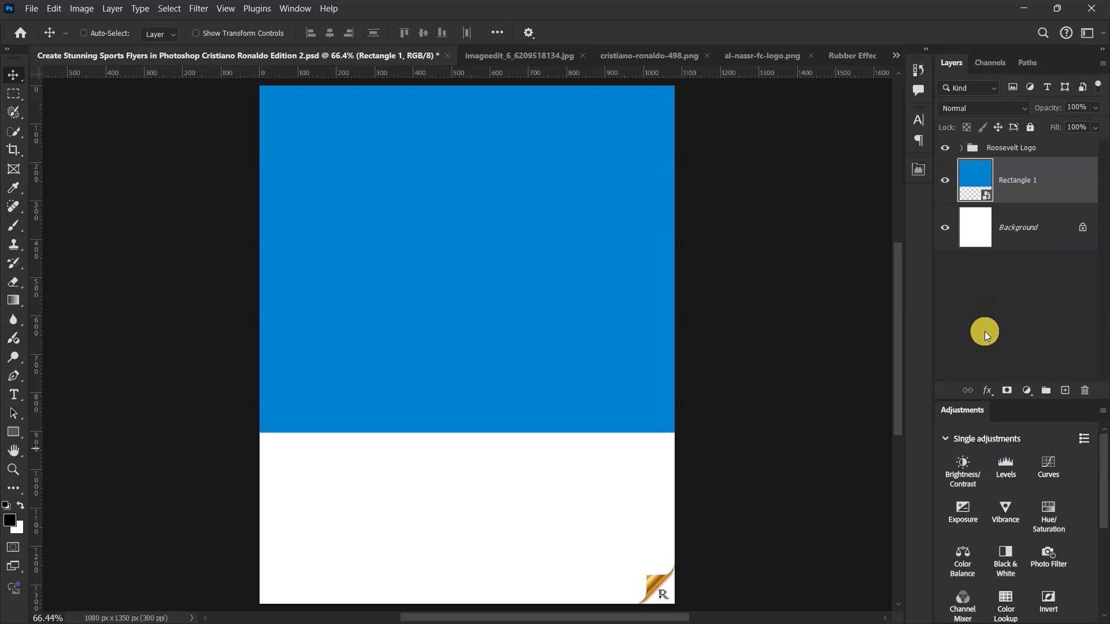
pyautogui.click(198, 9)
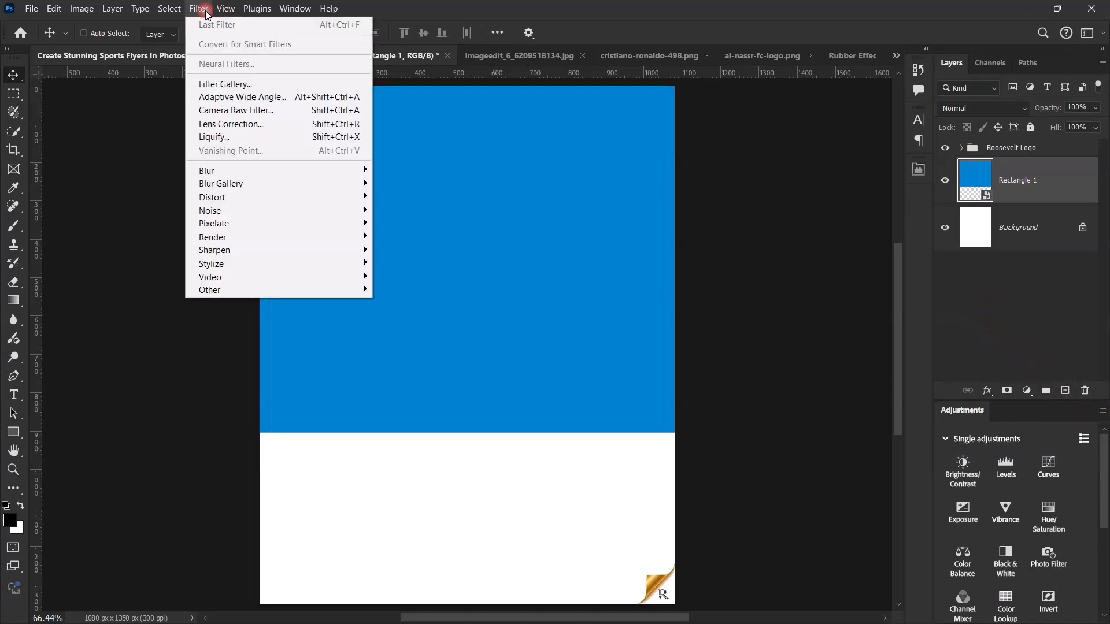
pyautogui.moveTo(248, 211)
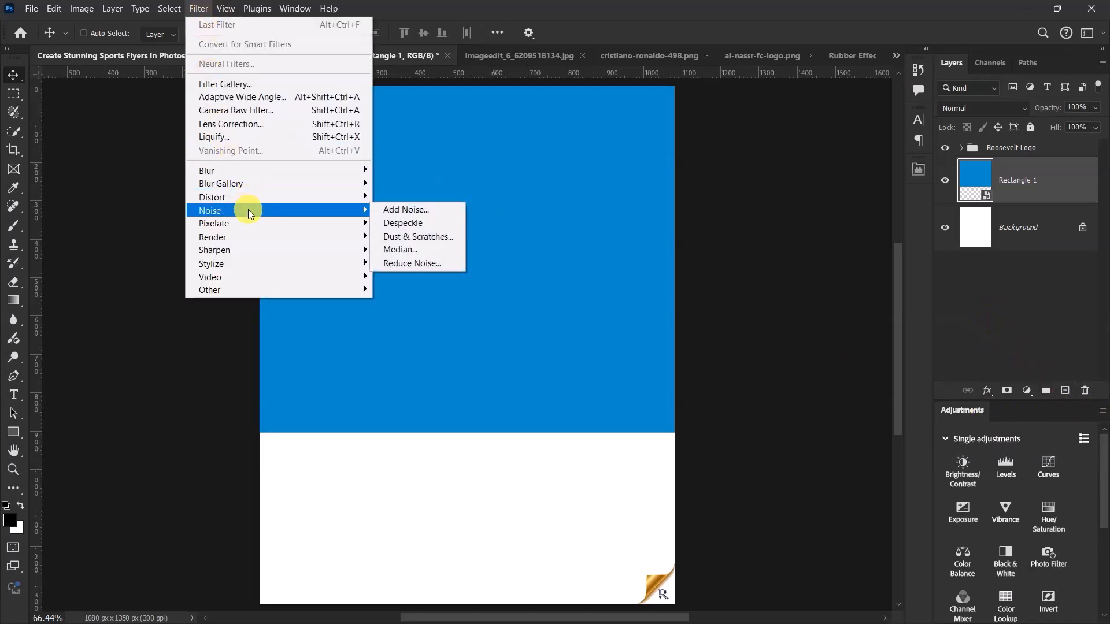
pyautogui.click(425, 213)
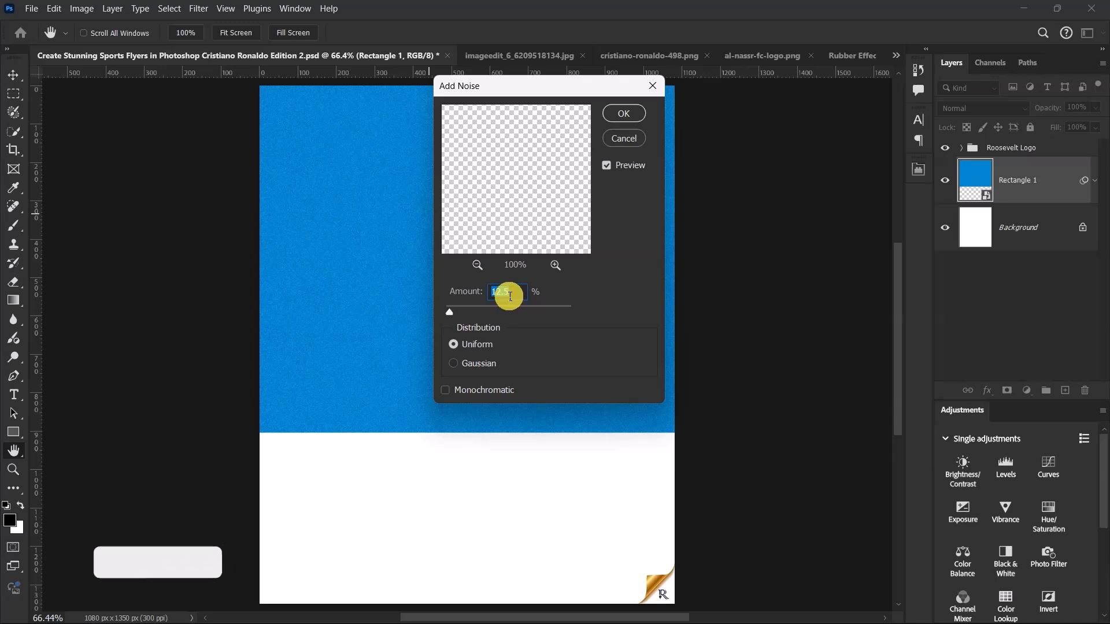
pyautogui.write('1')
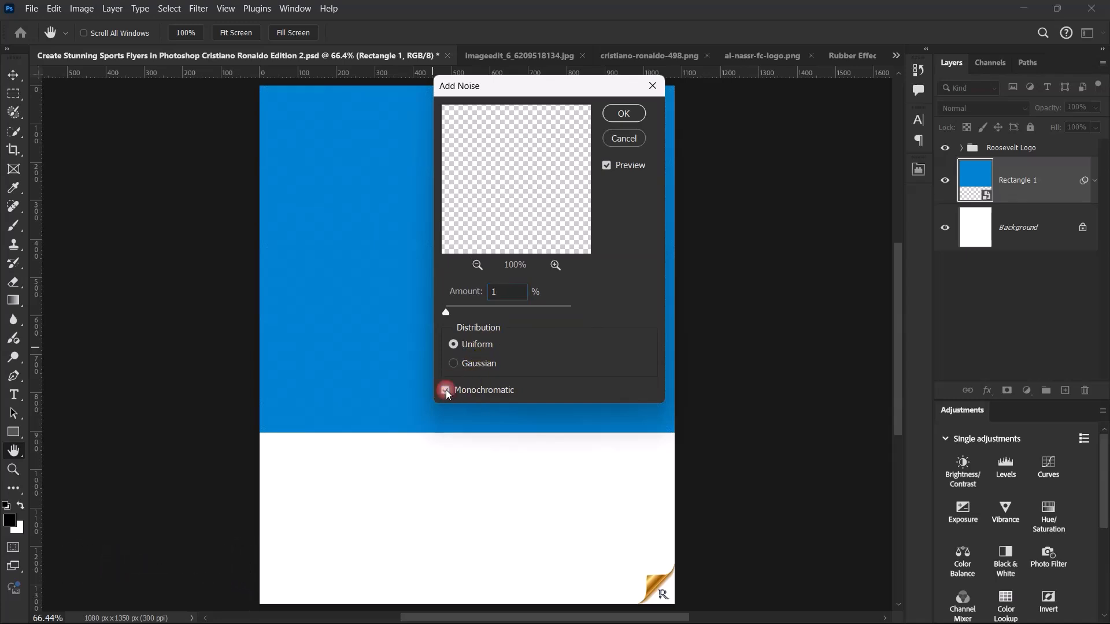
pyautogui.click(623, 115)
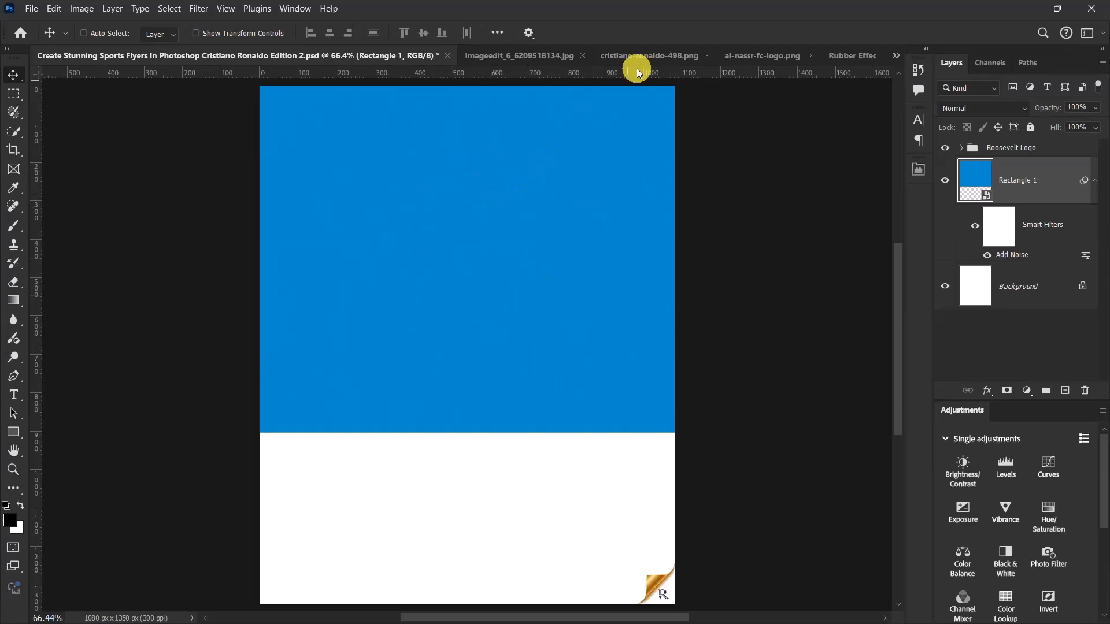
# - Copy the stadium crowd image from imageedit_6_6209518134.jpg into the flyer document and clip it to the blue rectangle
pyautogui.click(529, 54)
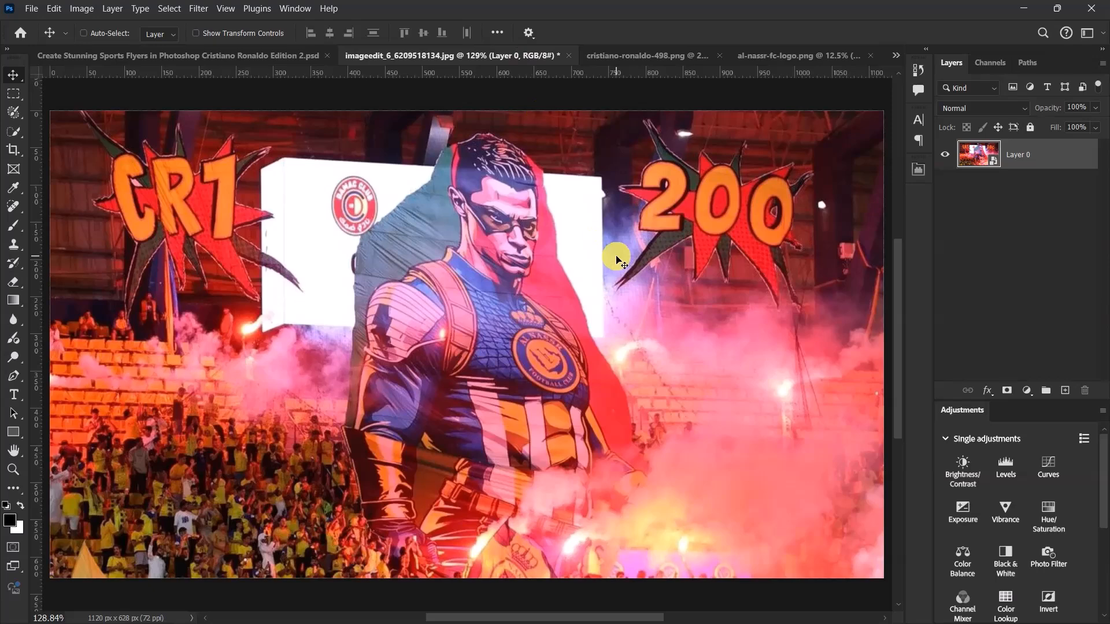
pyautogui.press('ctrl')
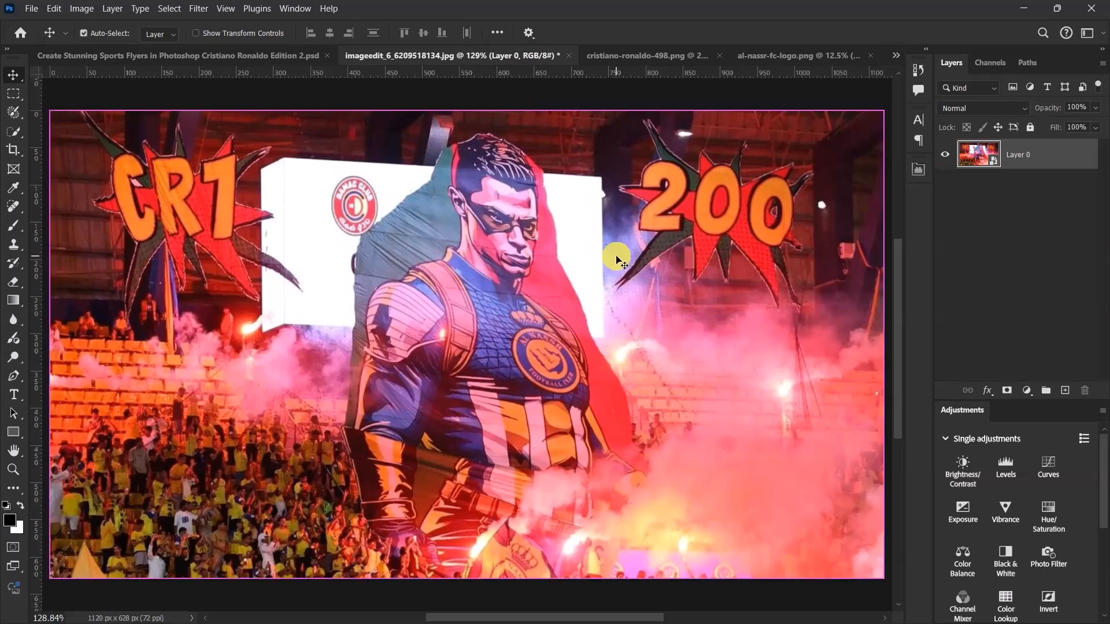
pyautogui.click(176, 53)
pyautogui.moveTo(509, 281); pyautogui.dragTo(509, 281)
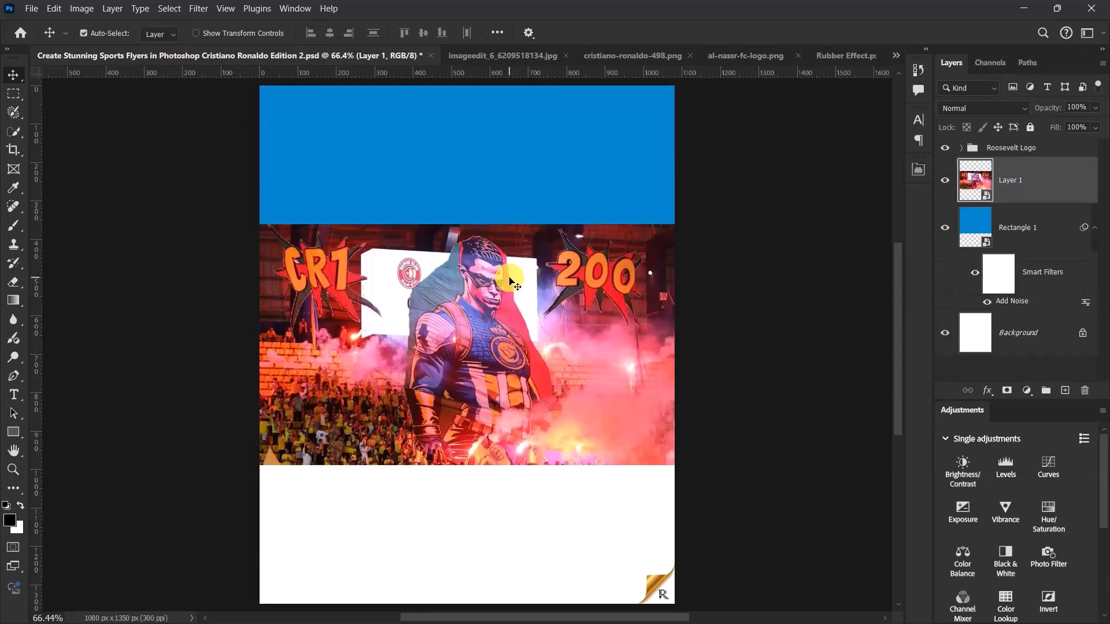
pyautogui.rightClick(1021, 175)
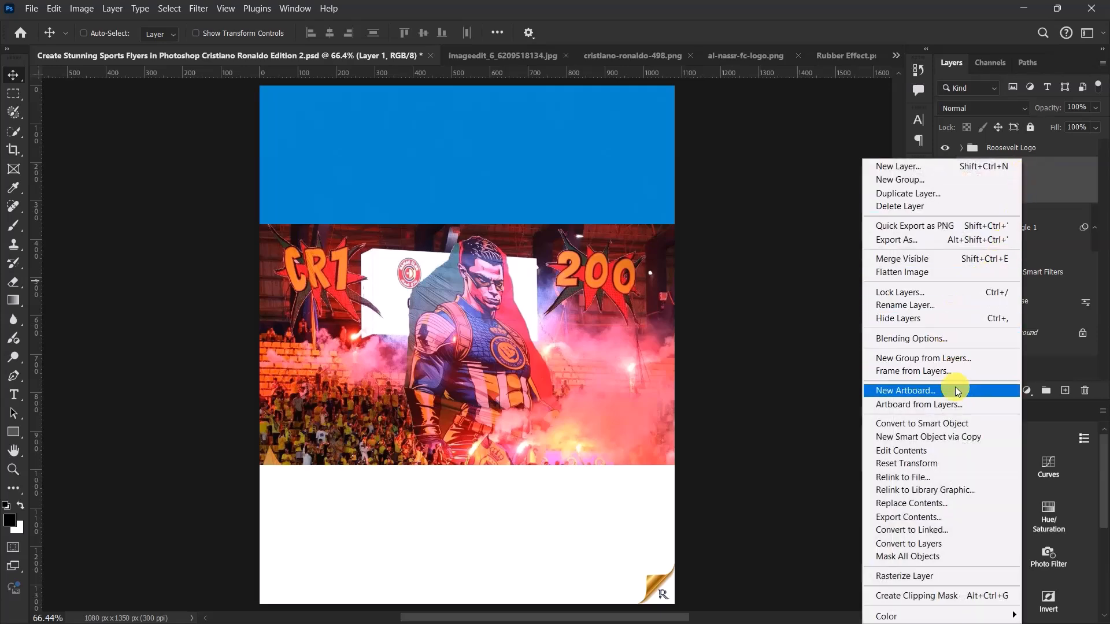
pyautogui.click(923, 597)
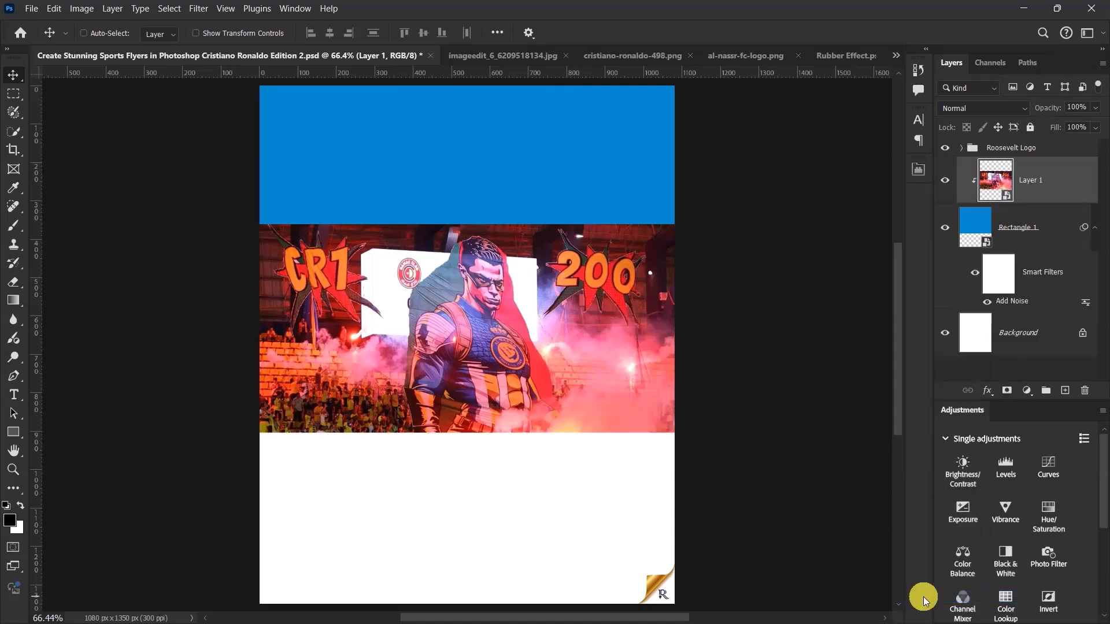
# - Scale the clipped stadium image to about 35% and shift it sideways so it covers the whole rectangle with the CR7 sign showing
pyautogui.moveTo(544, 301); pyautogui.dragTo(543, 215)
pyautogui.hotkey('ctrl', 't')
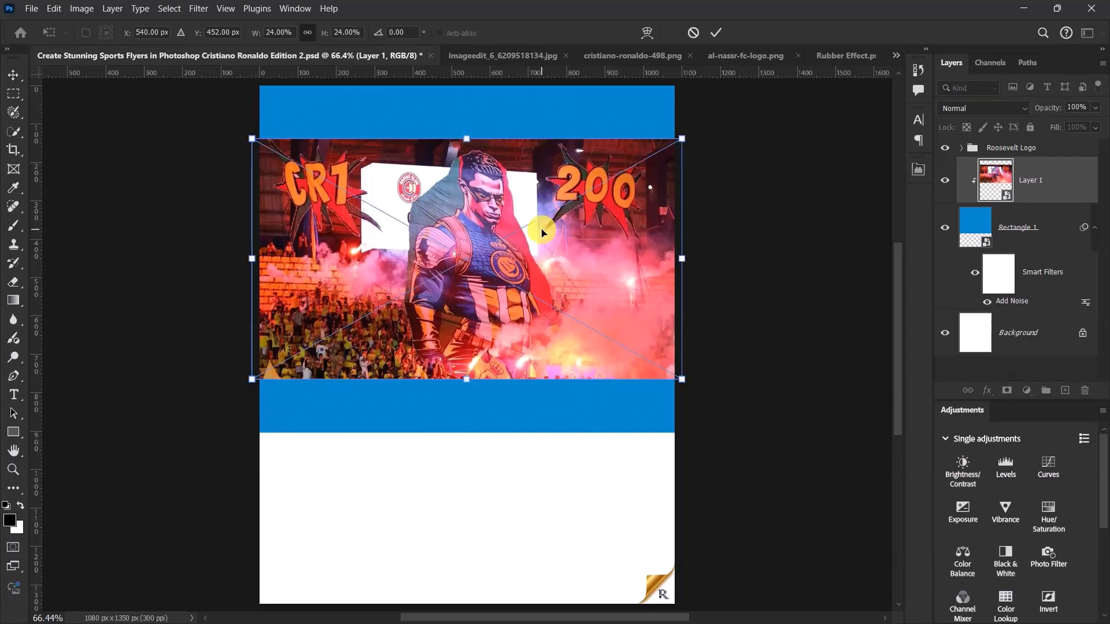
pyautogui.moveTo(479, 133); pyautogui.dragTo(480, 99)
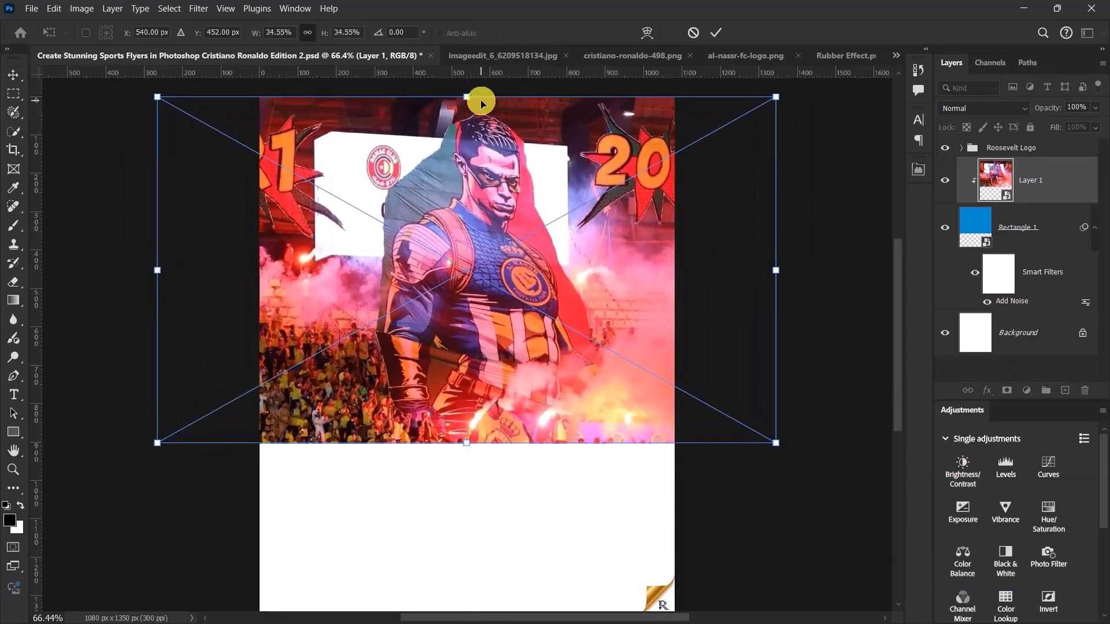
pyautogui.scroll(-2, 476, 98)
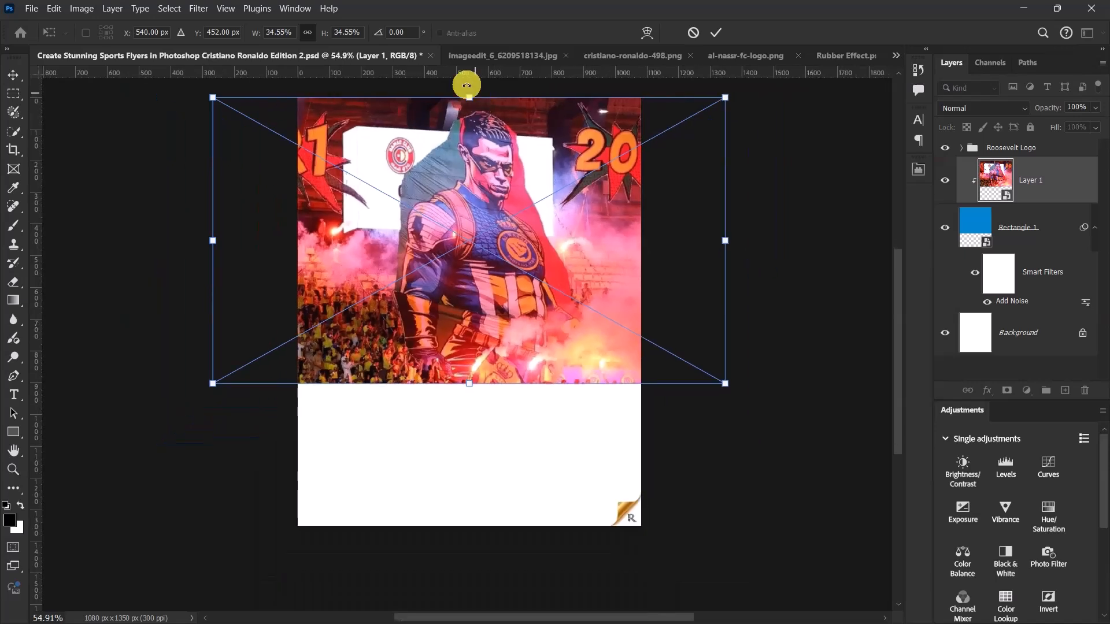
pyautogui.moveTo(422, 169); pyautogui.dragTo(476, 183)
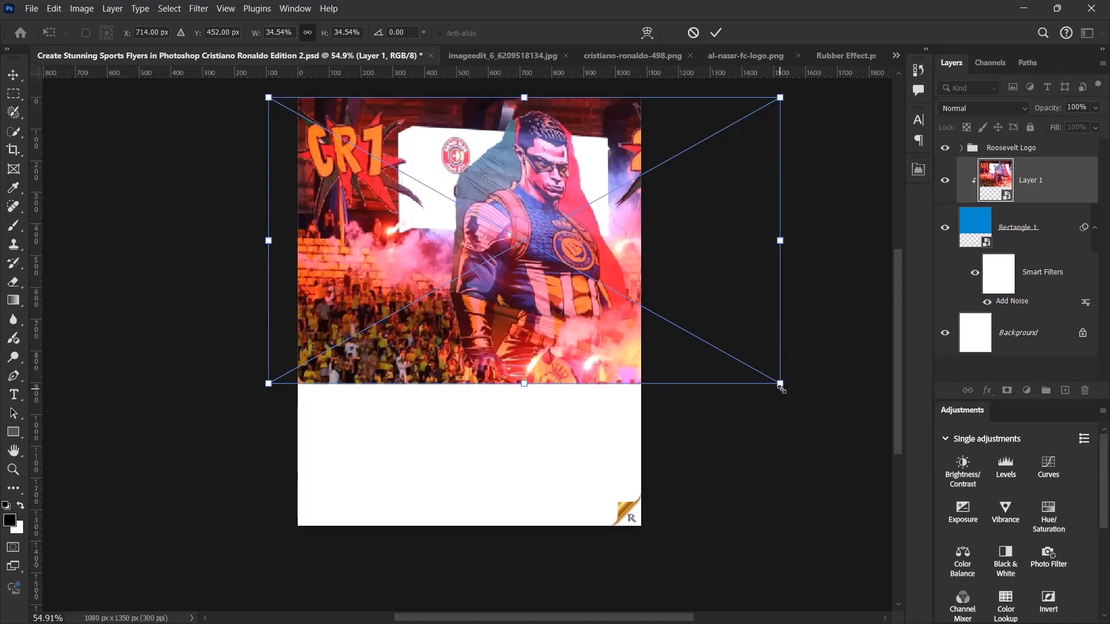
pyautogui.moveTo(523, 386); pyautogui.dragTo(521, 380)
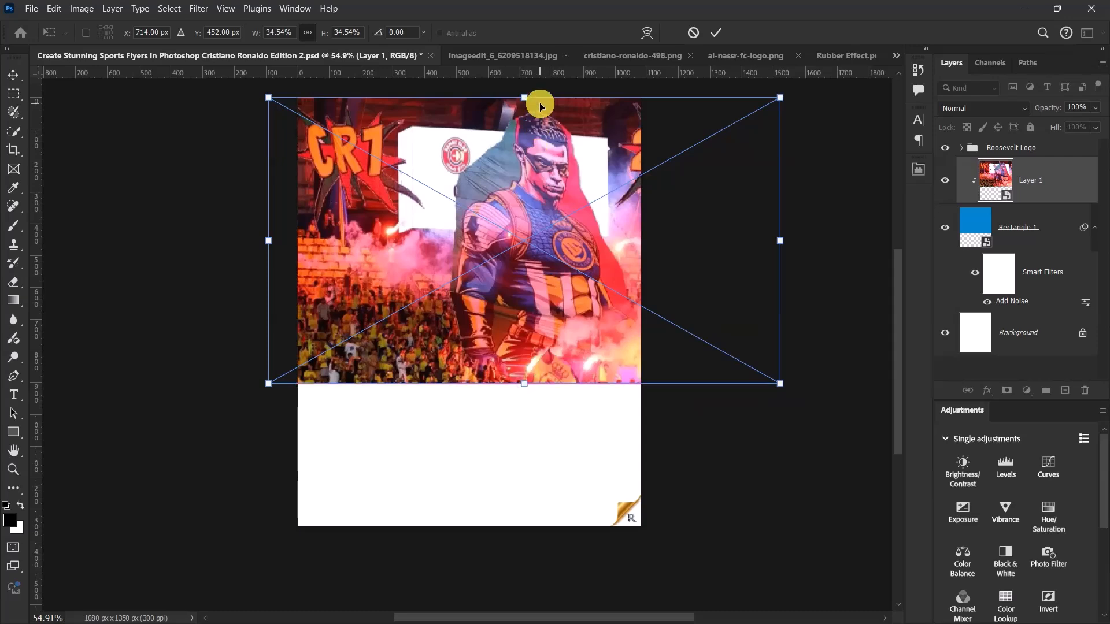
pyautogui.scroll(-2, 540, 115)
pyautogui.scroll(3, 546, 136)
pyautogui.moveTo(834, 433); pyautogui.dragTo(840, 438)
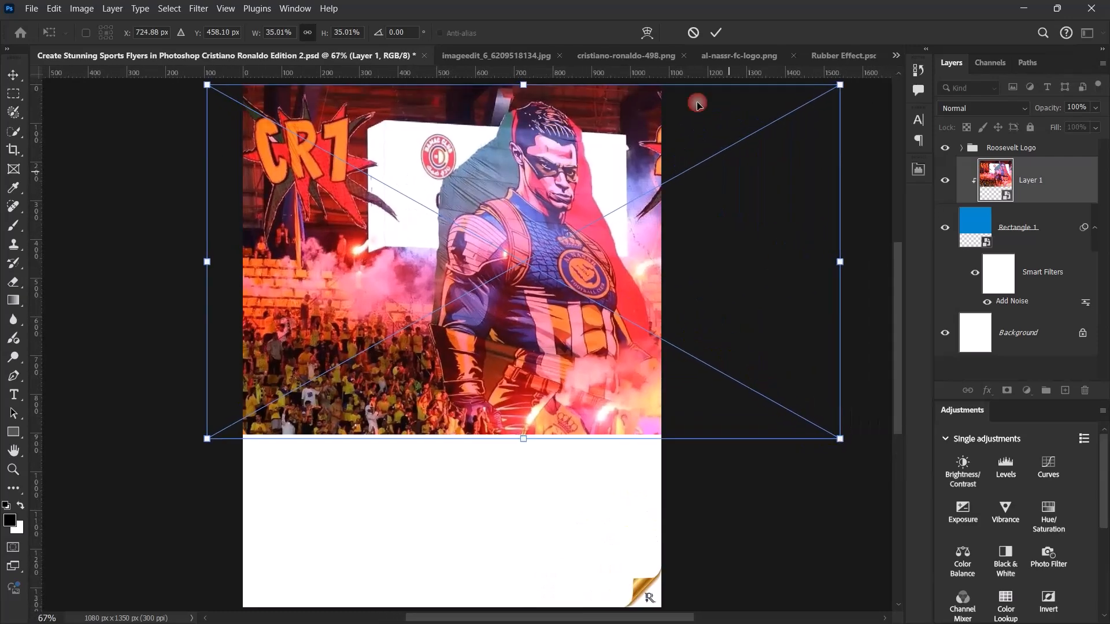
pyautogui.click(712, 33)
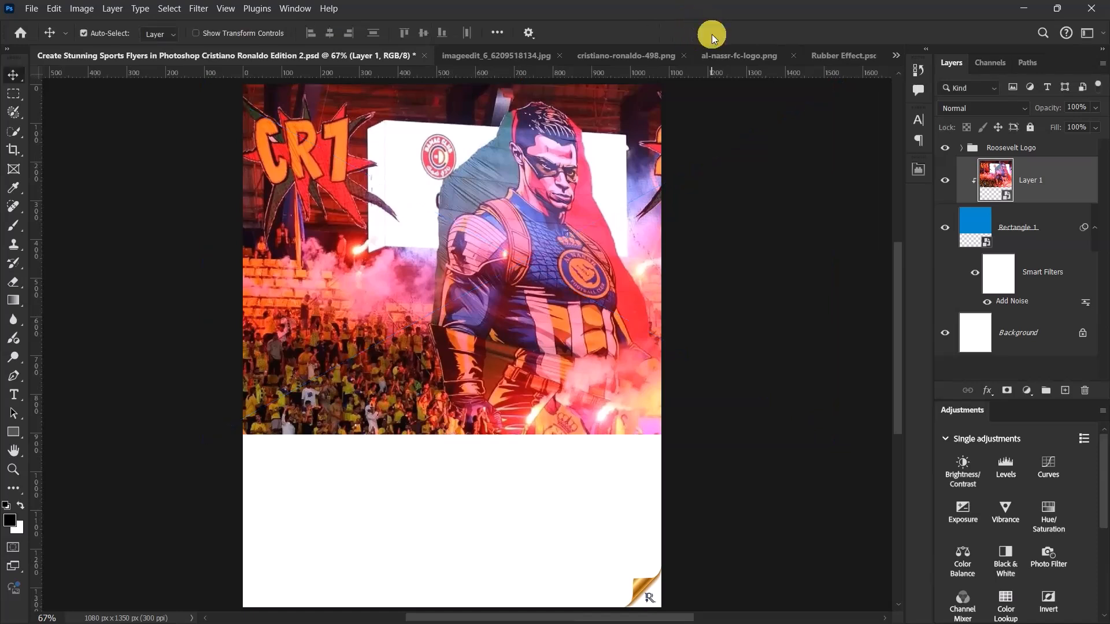
pyautogui.hotkey('ctrl', '0')
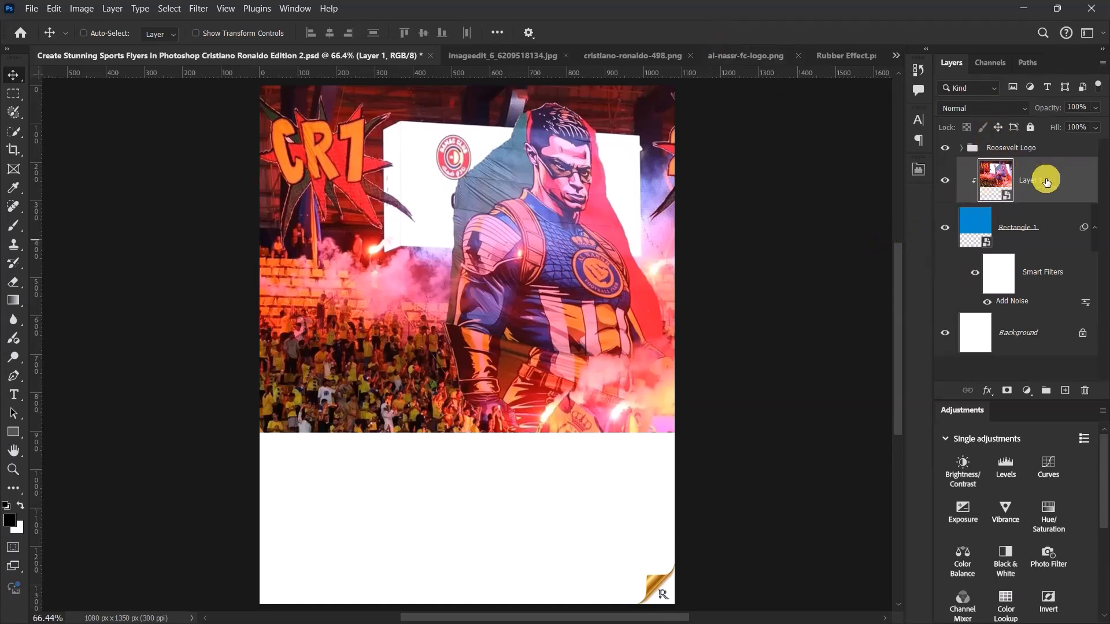
# - Set the stadium image layer's blend mode to Overlay and its fill to 30%
pyautogui.click(981, 105)
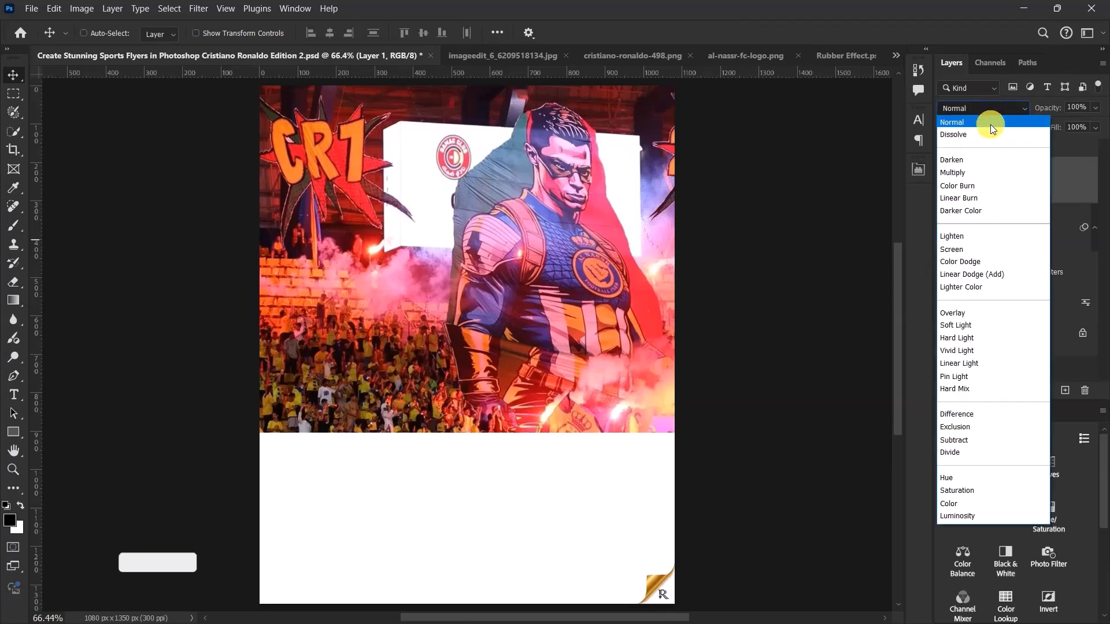
pyautogui.click(976, 313)
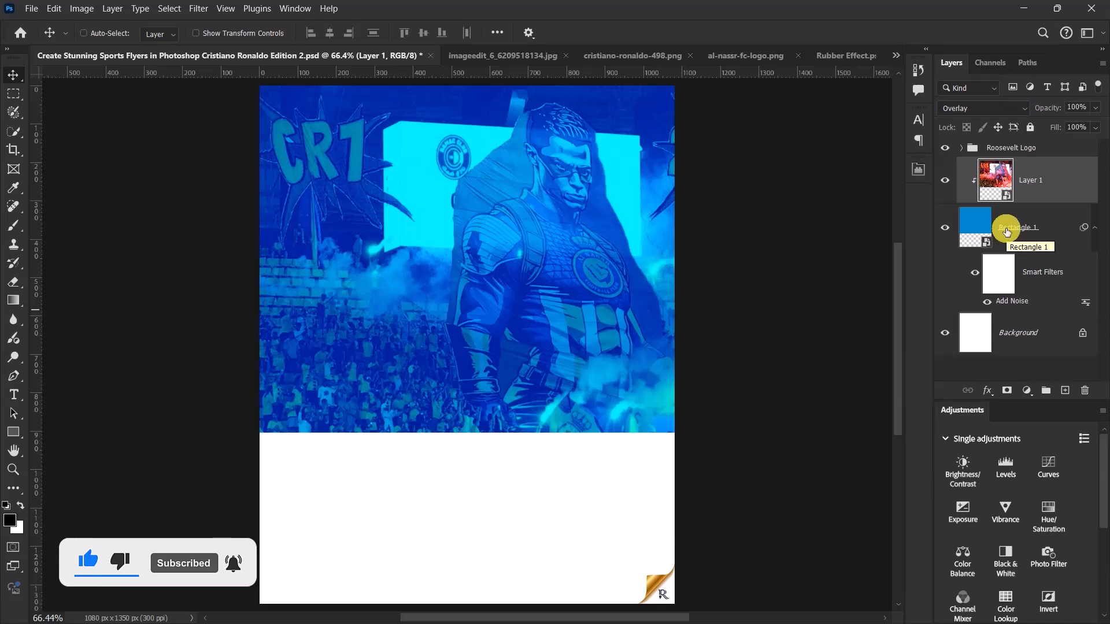
pyautogui.click(1076, 127)
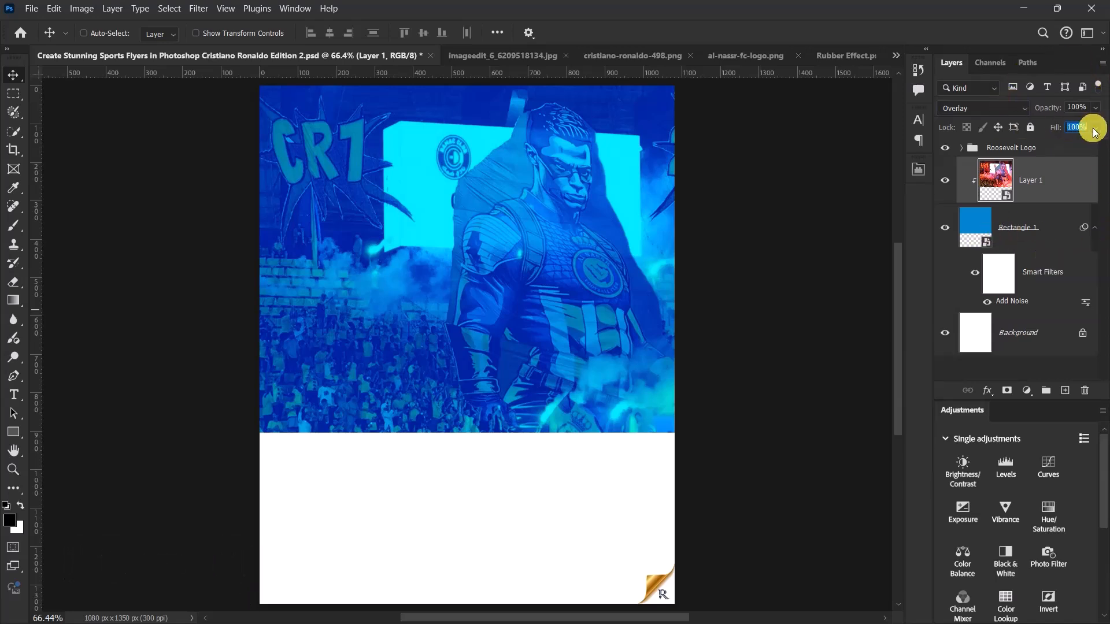
pyautogui.write('30')
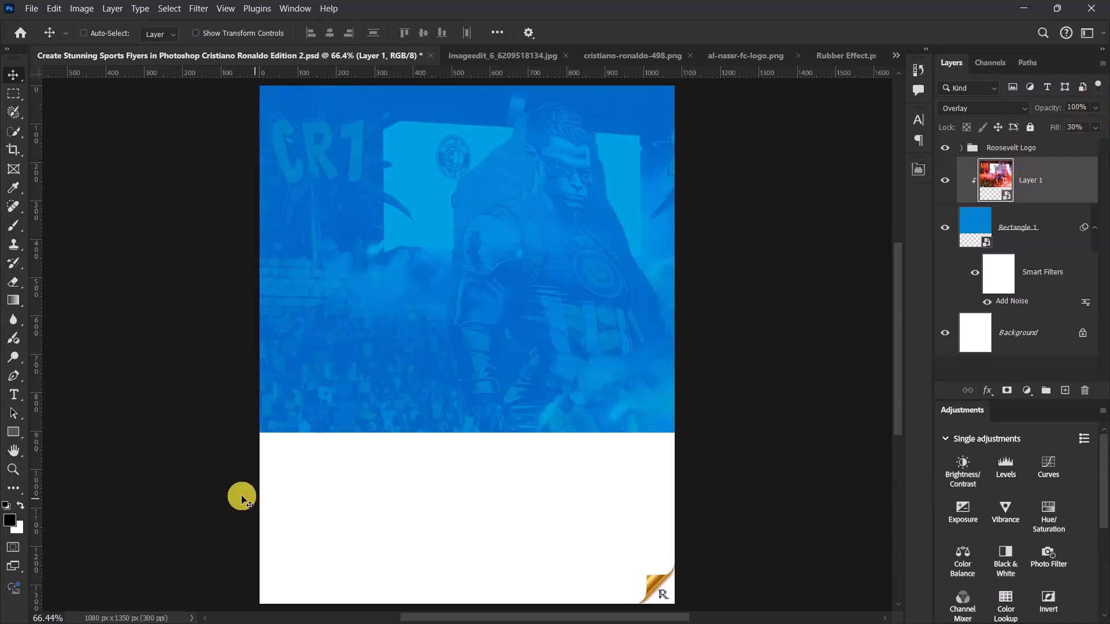
# - Add a text layer reading "7" over the blue area of the flyer
pyautogui.click(14, 395)
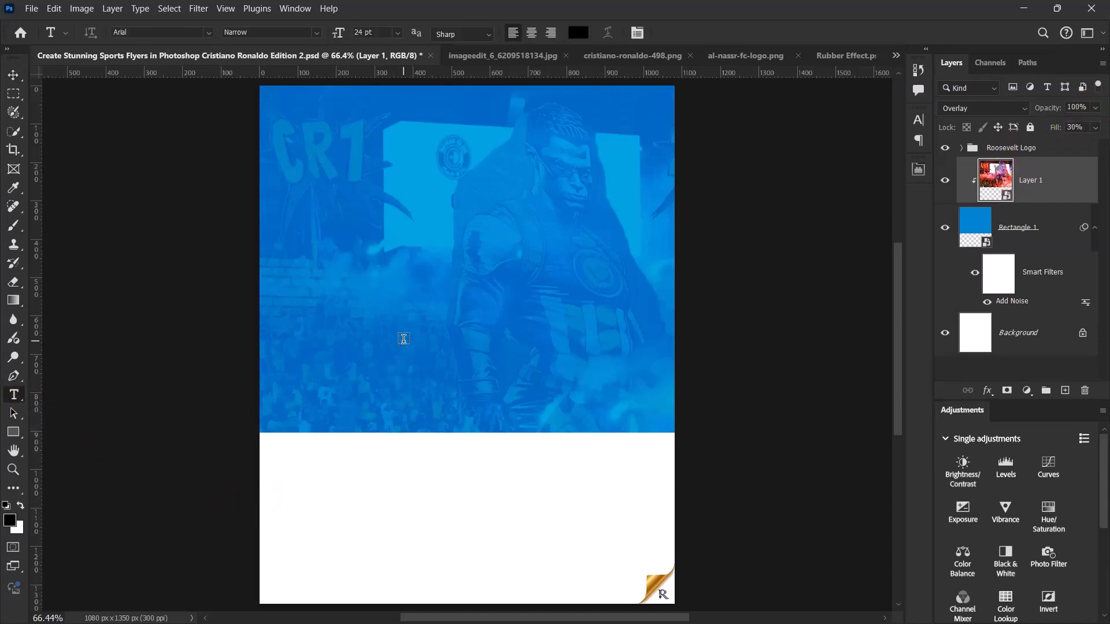
pyautogui.click(400, 338)
pyautogui.write('7')
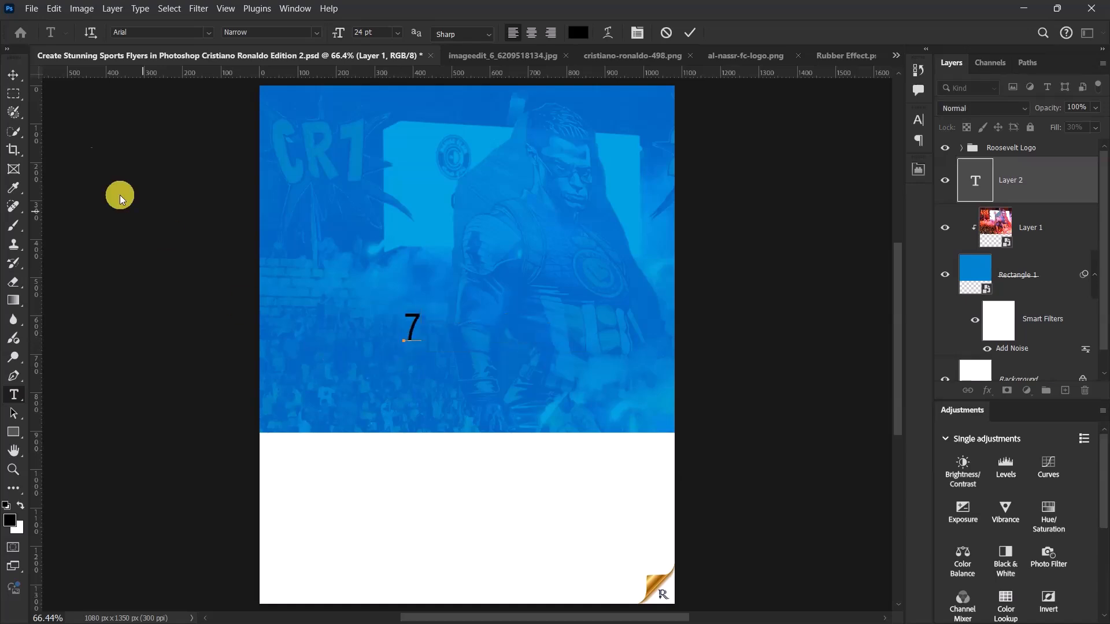
pyautogui.click(13, 75)
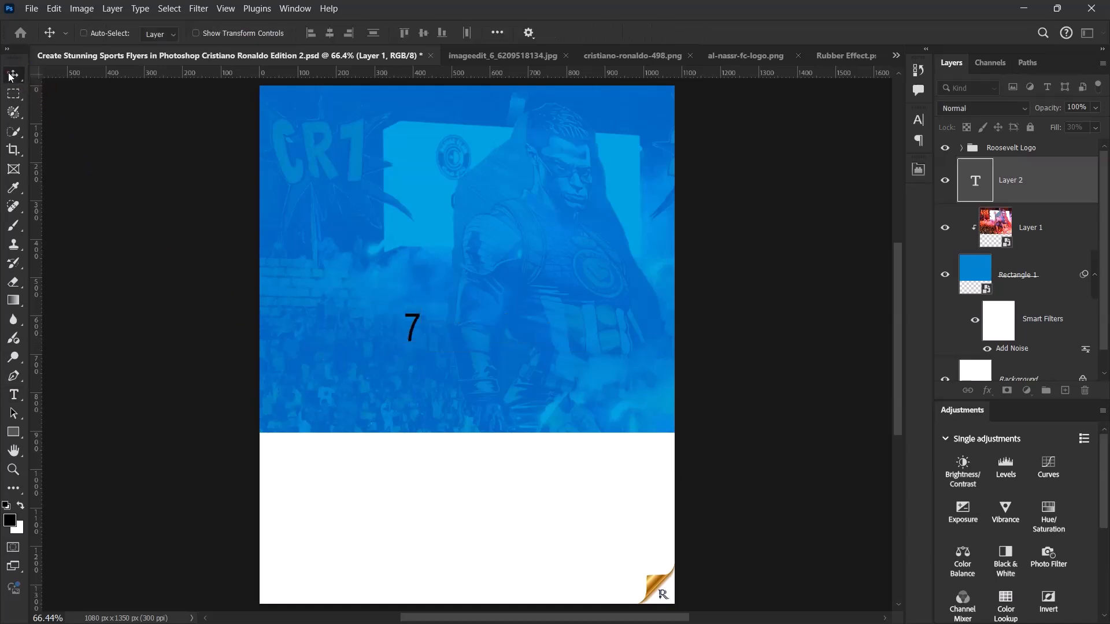
# - Change the colour of the "7" text to white (ffffff)
pyautogui.click(921, 121)
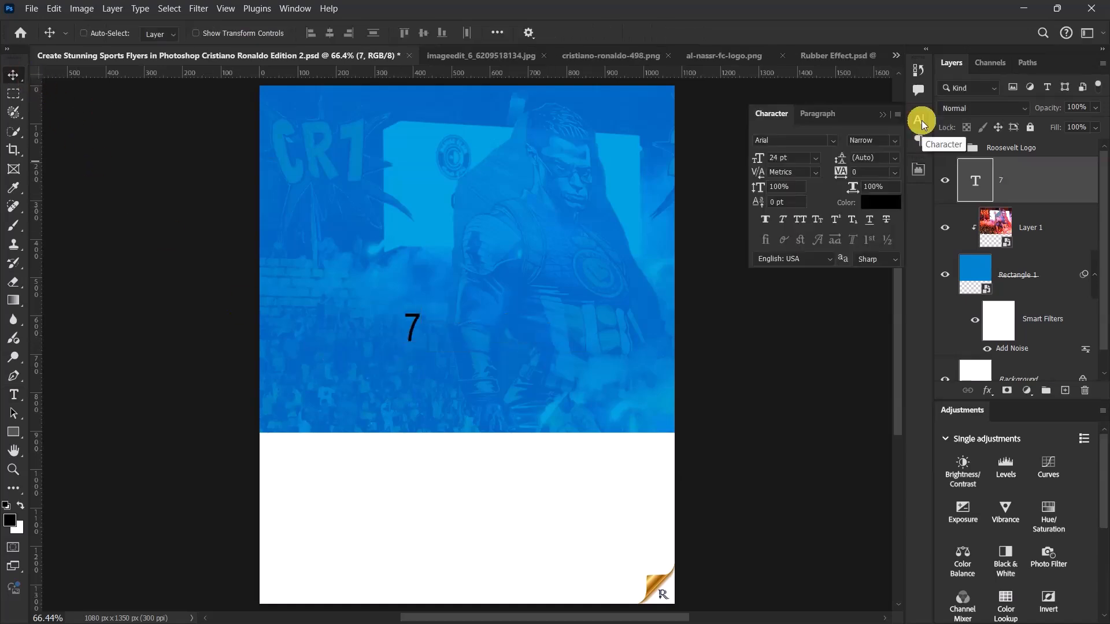
pyautogui.click(880, 202)
pyautogui.click(462, 516)
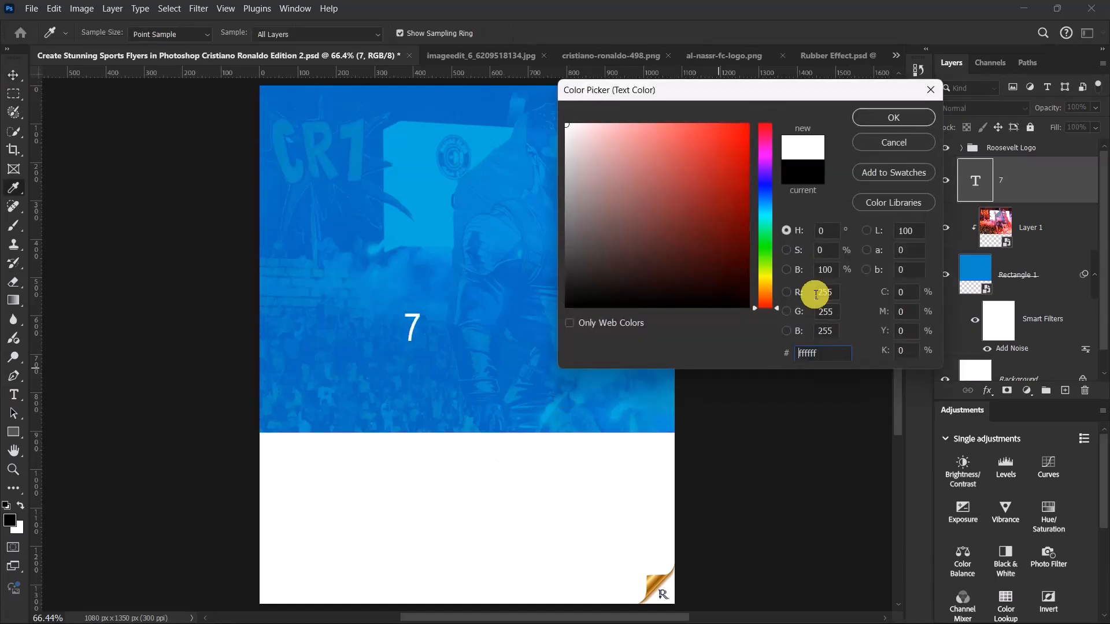
pyautogui.click(884, 118)
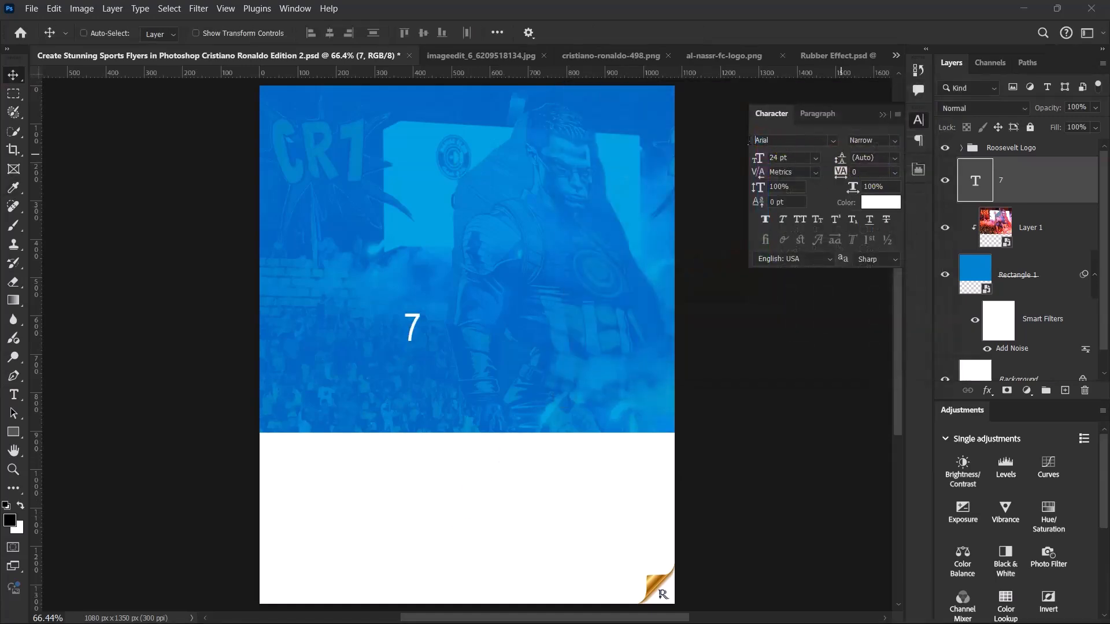
# - Set the "7" text to the CRISE Regular font at a size of 280 pt
pyautogui.click(774, 141)
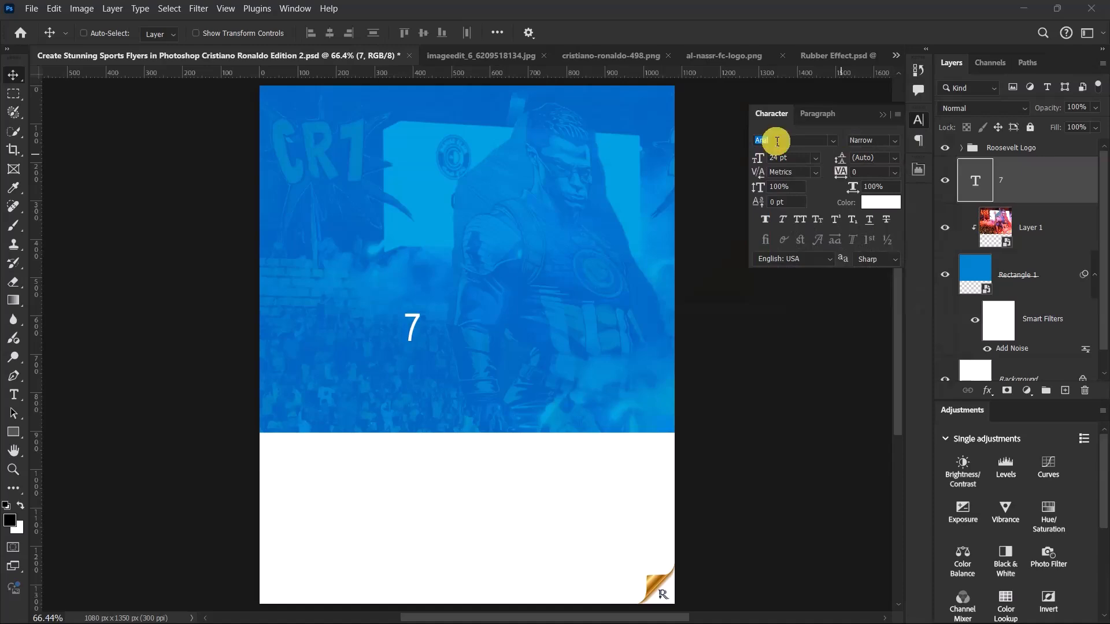
pyautogui.write('crise')
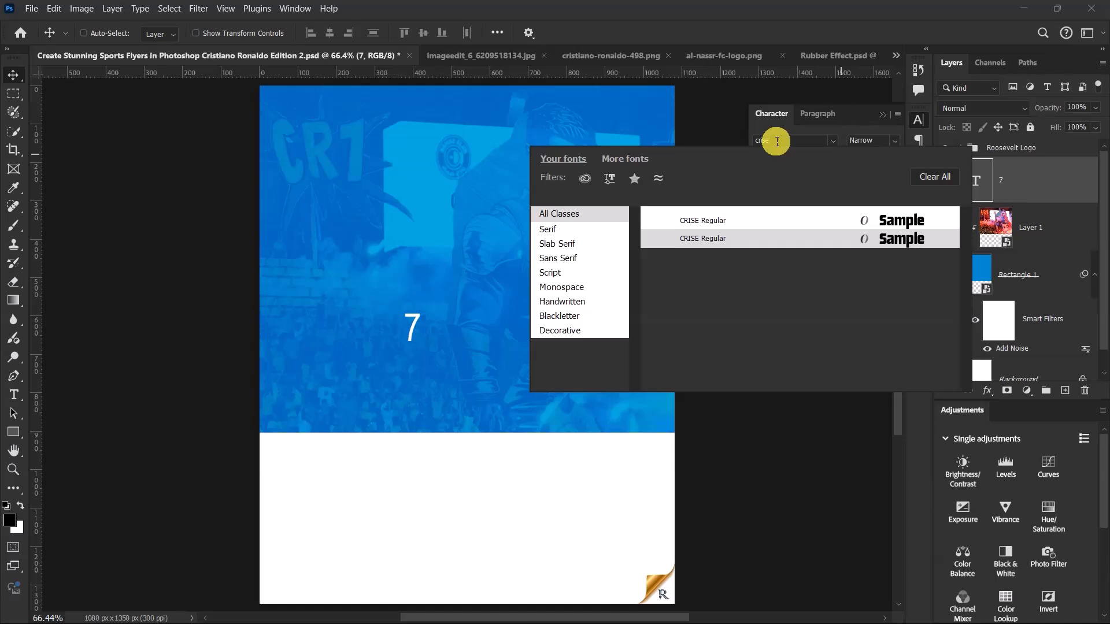
pyautogui.click(782, 221)
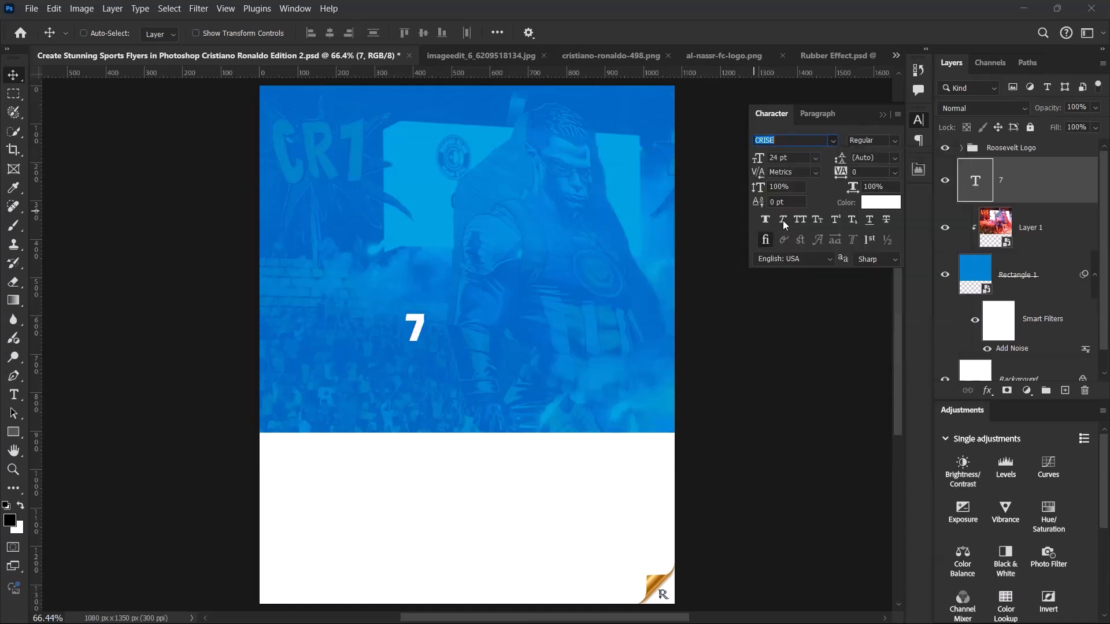
pyautogui.click(803, 157)
pyautogui.moveTo(797, 156); pyautogui.dragTo(767, 154)
pyautogui.click(723, 156)
pyautogui.write('280')
pyautogui.press('Return')
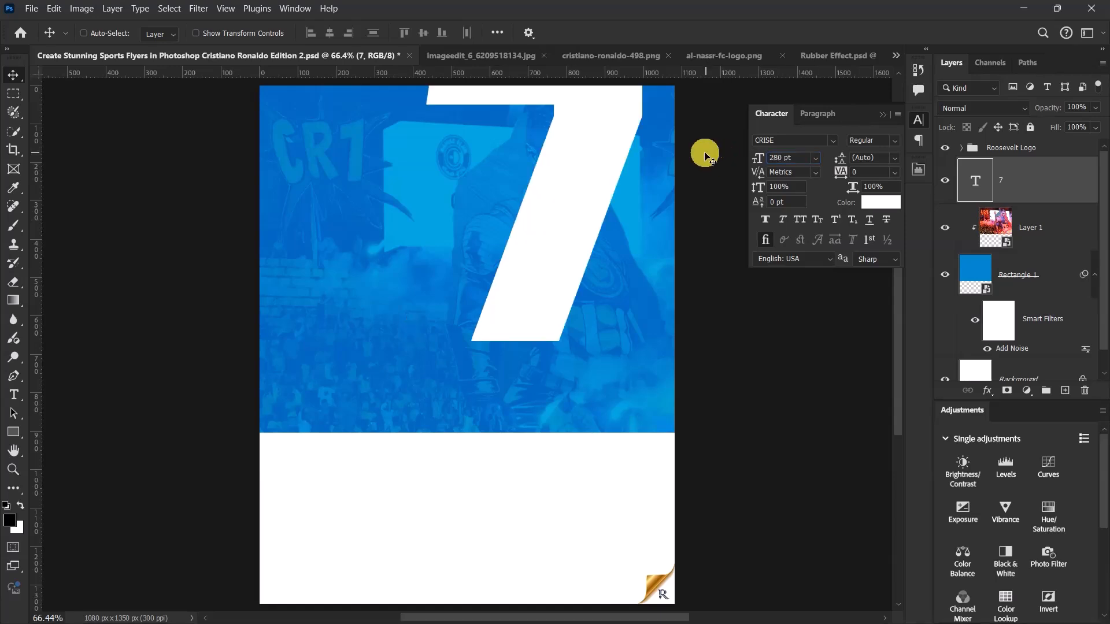
# - Centre the large 7 horizontally and vertically on the whole canvas, then clear the selection
pyautogui.hotkey('ctrl', 'a')
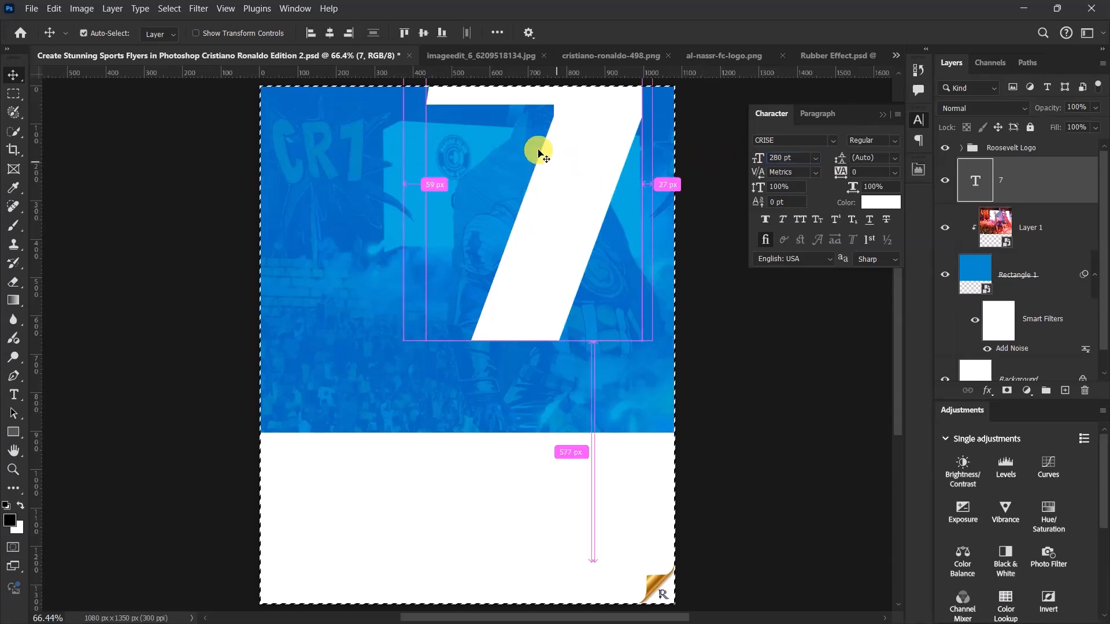
pyautogui.click(332, 33)
pyautogui.click(423, 32)
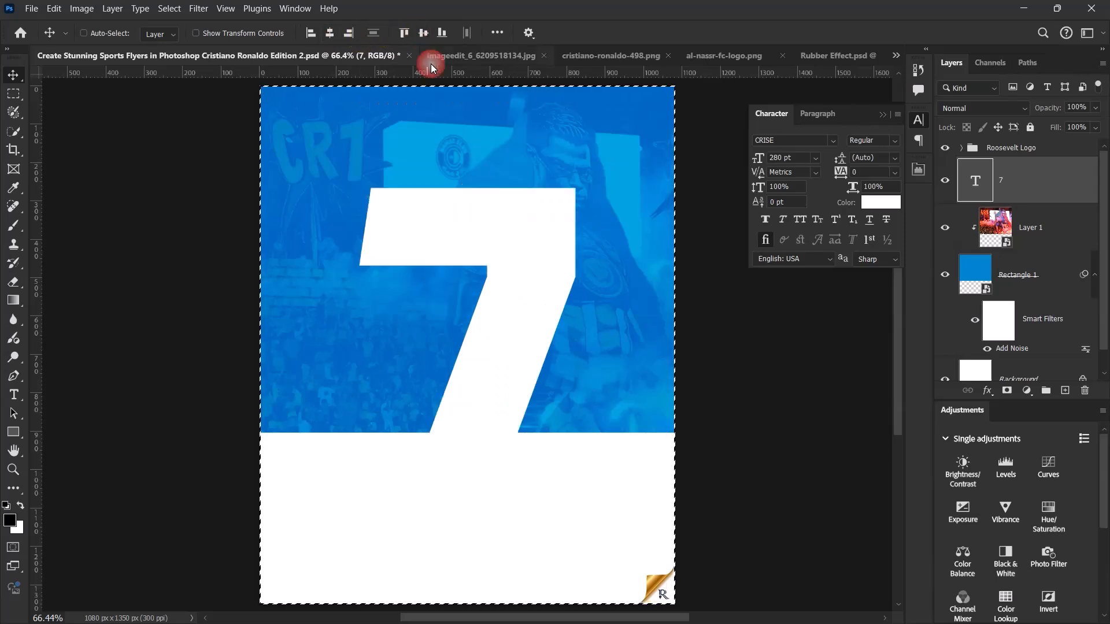
pyautogui.press('ctrl')
pyautogui.hotkey('ctrl', 'd')
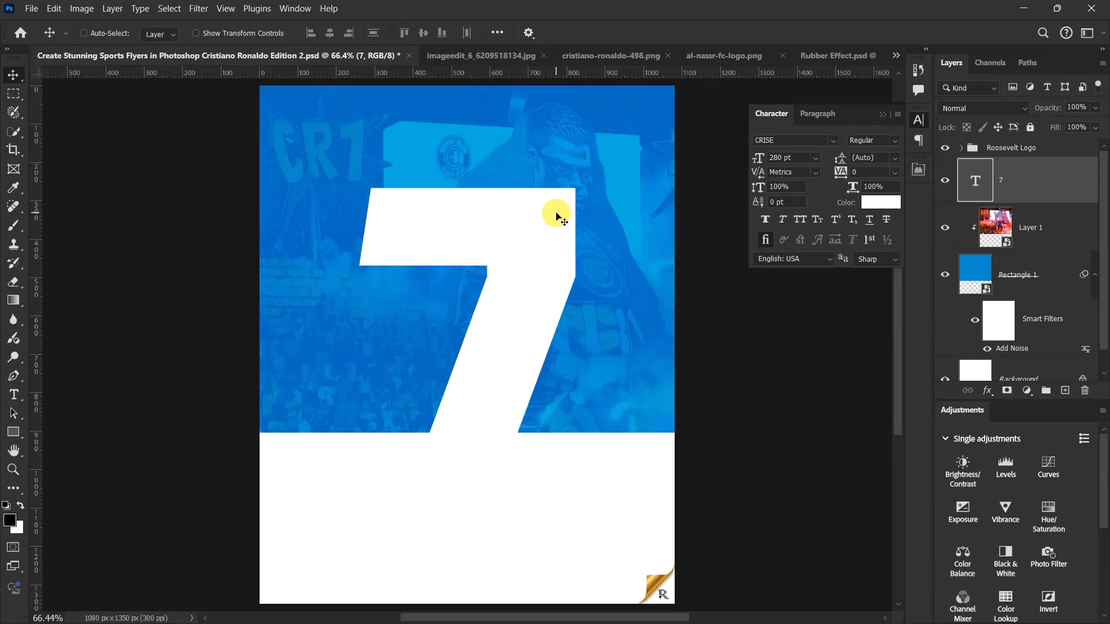
# - Nudge the white 7 slightly downward from the canvas centre
pyautogui.press('Down')
pyautogui.press('Down')
pyautogui.press('Down')
pyautogui.press('Down')
pyautogui.press('Down')
pyautogui.press('Down')
pyautogui.press('Down')
pyautogui.press('Down')
pyautogui.press('Down')
pyautogui.press('Down')
pyautogui.press('Down')
pyautogui.press('Down')
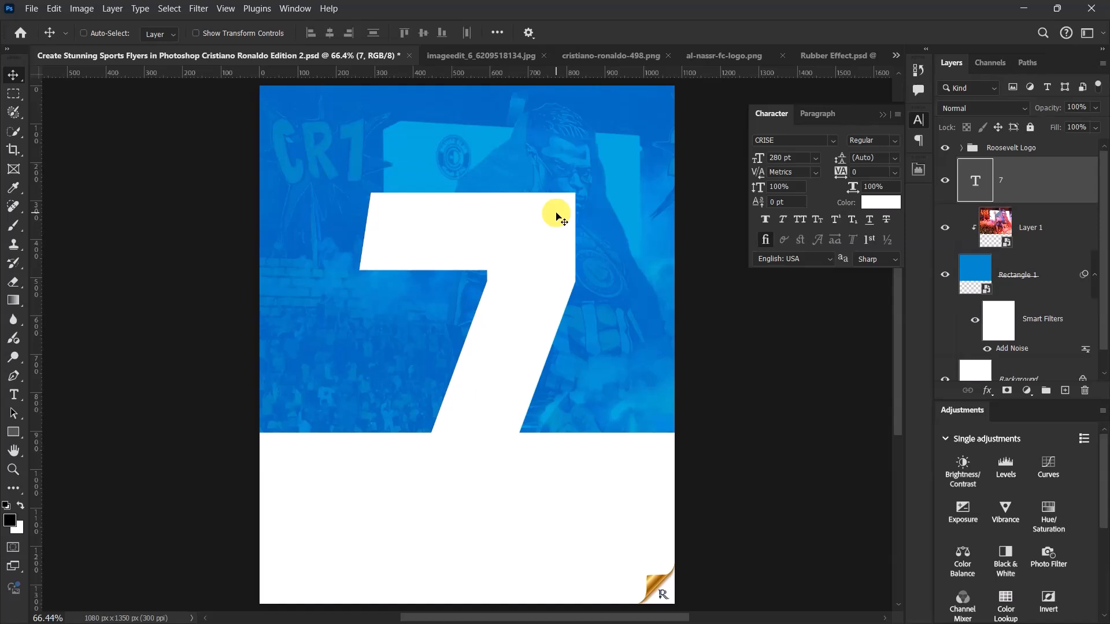
pyautogui.press('Up')
pyautogui.press('Up')
pyautogui.press('Down')
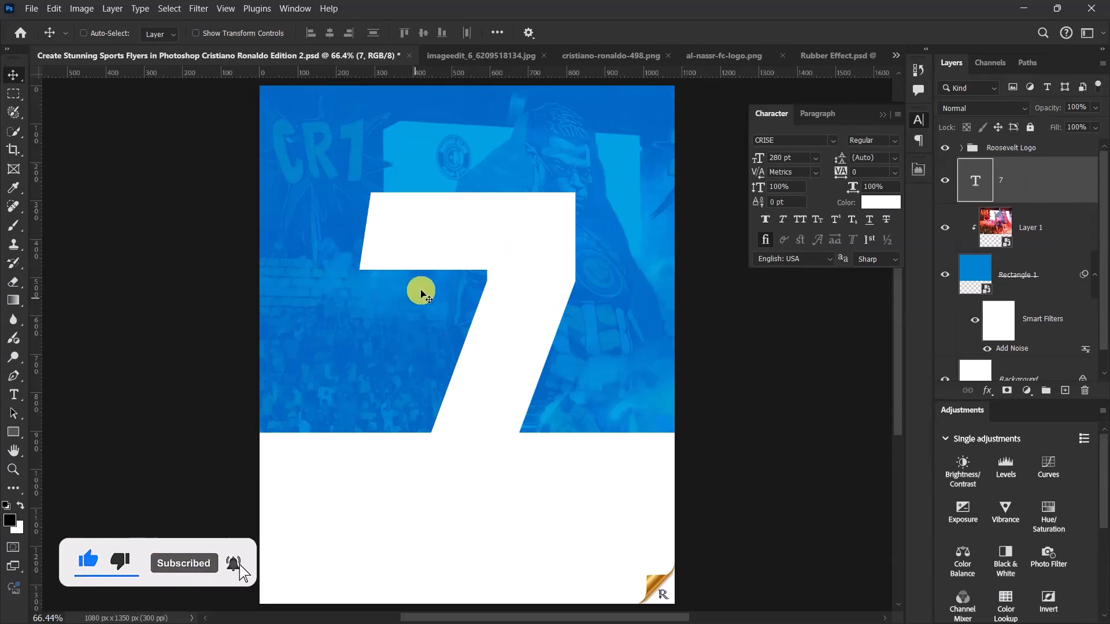
# - Close the imageedit_6_6209518134.jpg document without saving its changes
pyautogui.click(460, 55)
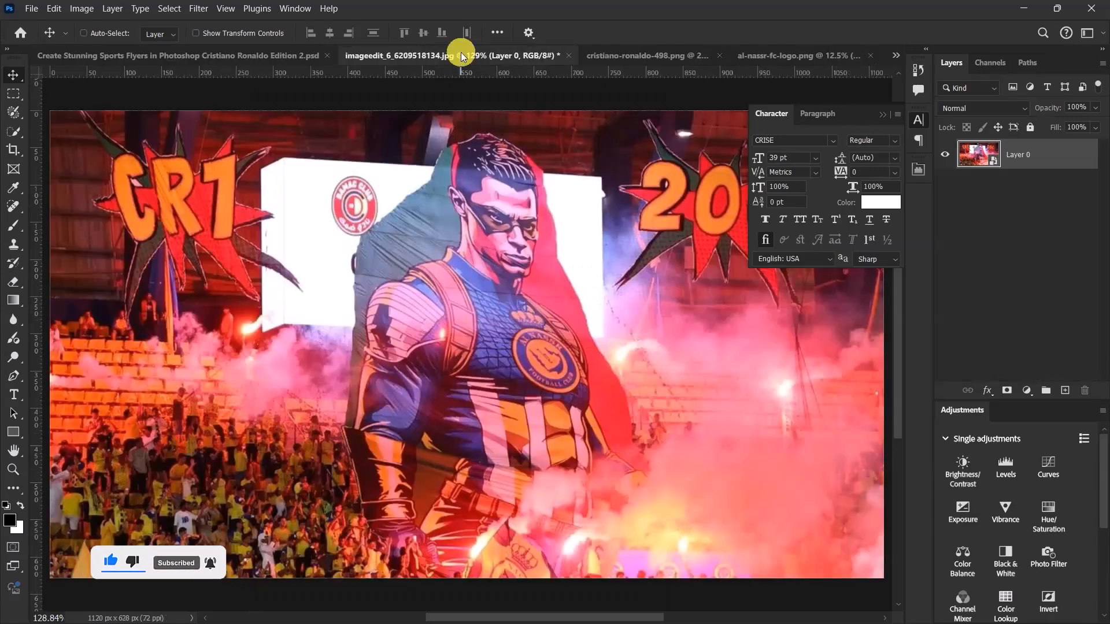
pyautogui.click(569, 55)
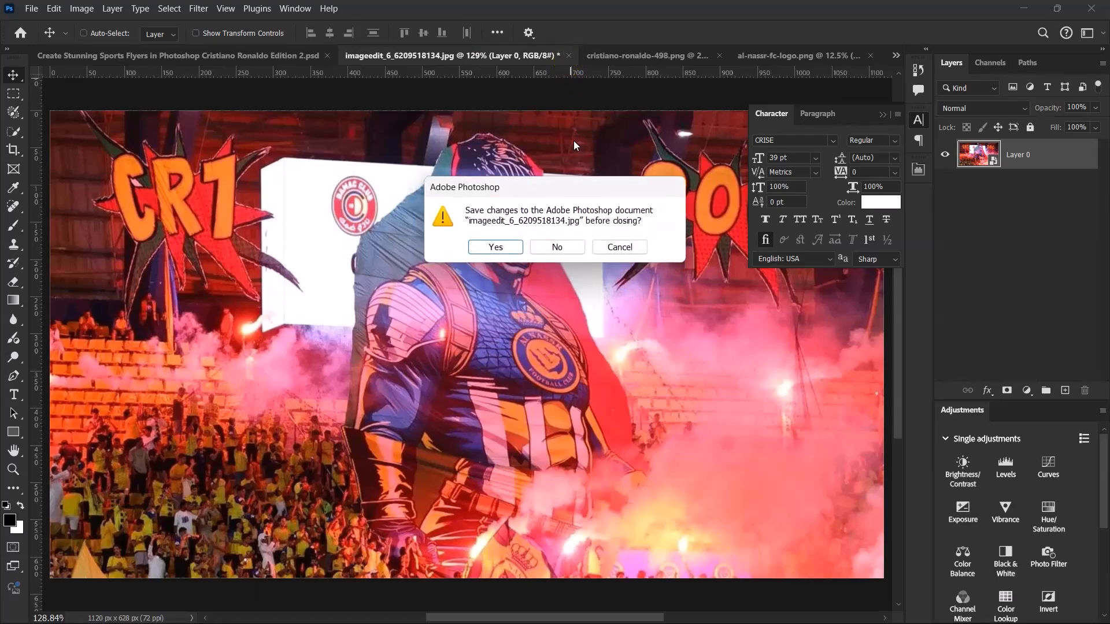
pyautogui.click(557, 247)
# - Copy the player cutout from cristiano-ronaldo-498.png into the flyer document above the 7 layer
pyautogui.click(489, 57)
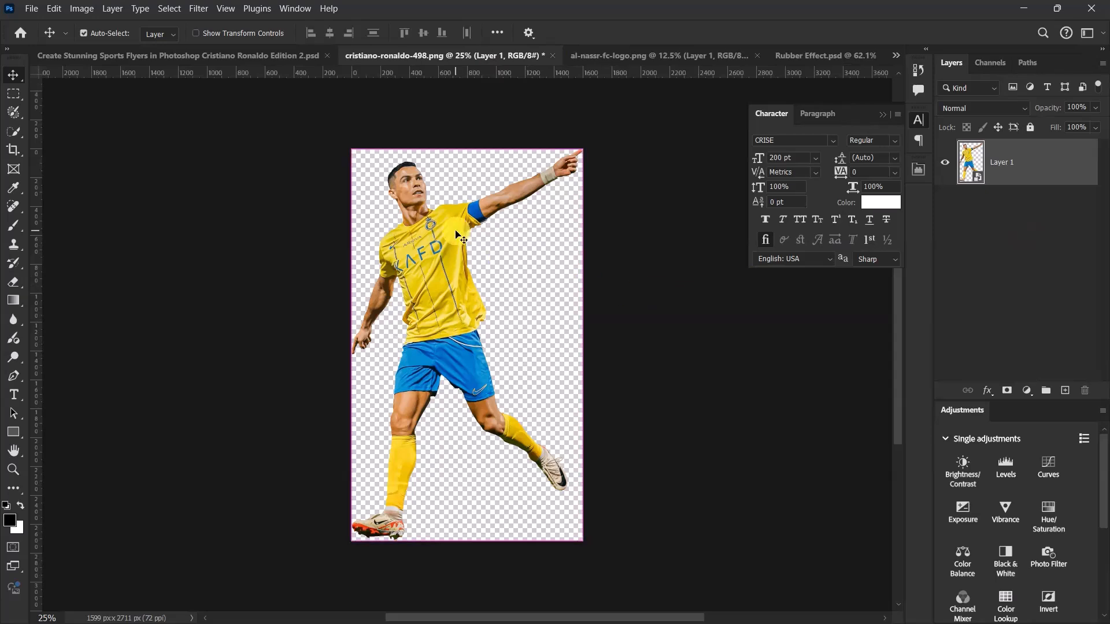
pyautogui.moveTo(457, 234); pyautogui.dragTo(324, 131)
pyautogui.scroll(-7, 430, 267)
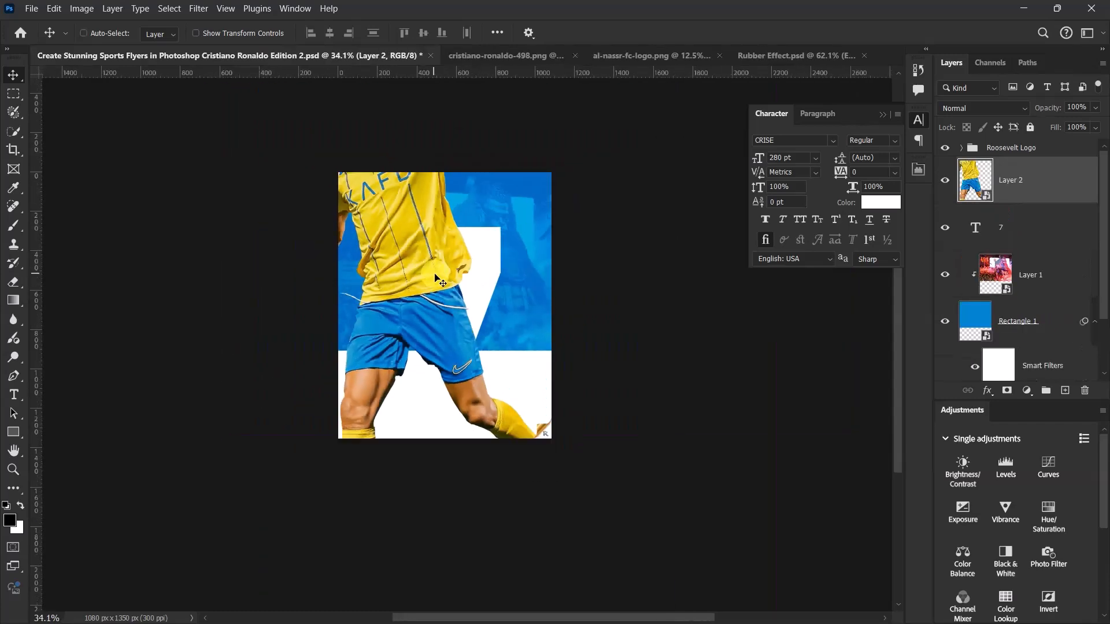
# - Scale the player cutout down to about 5.54% and position it over the stem of the 7, below its crossbar
pyautogui.scroll(7, 437, 276)
pyautogui.hotkey('ctrl', 't')
pyautogui.moveTo(761, 334); pyautogui.dragTo(526, 327)
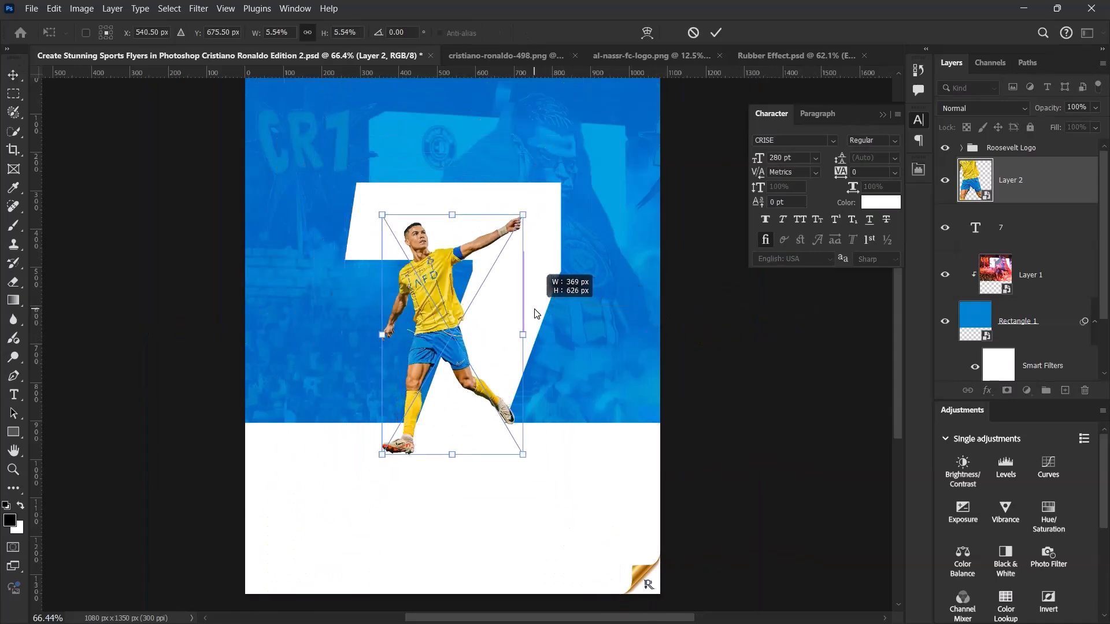
pyautogui.moveTo(456, 305); pyautogui.dragTo(486, 346)
pyautogui.scroll(6, 470, 306)
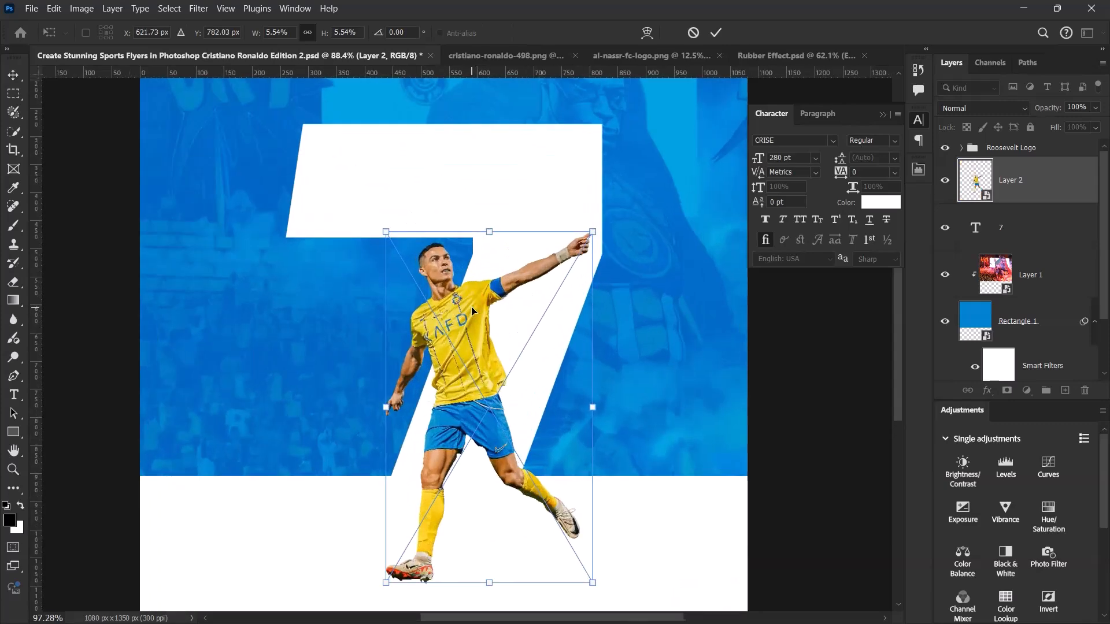
pyautogui.moveTo(438, 284); pyautogui.dragTo(432, 277)
pyautogui.scroll(-6, 432, 280)
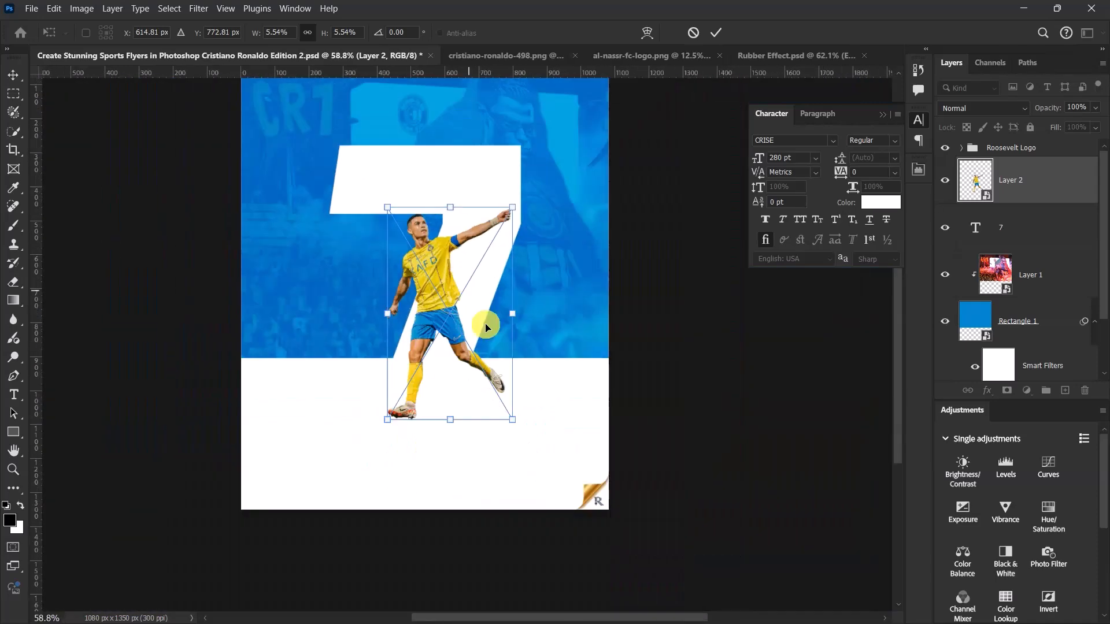
# - Enlarge the player cutout to about 7.17% and shift it sideways to about X 673 px along the stem of the 7
pyautogui.moveTo(451, 421); pyautogui.dragTo(472, 483)
pyautogui.scroll(3, 473, 483)
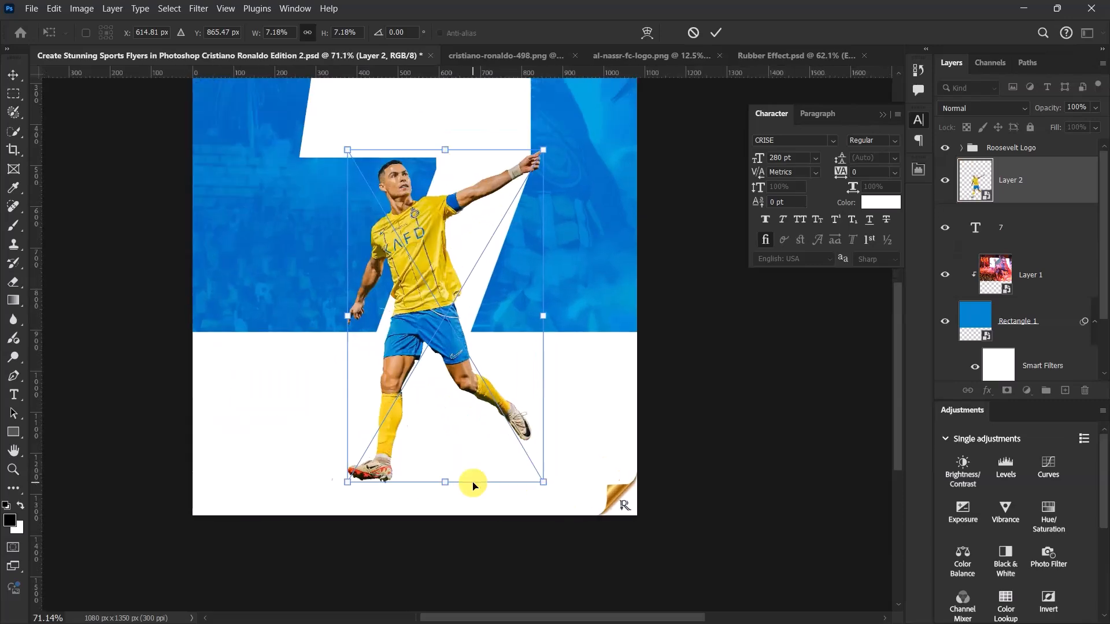
pyautogui.moveTo(451, 296); pyautogui.dragTo(477, 297)
pyautogui.scroll(5, 477, 296)
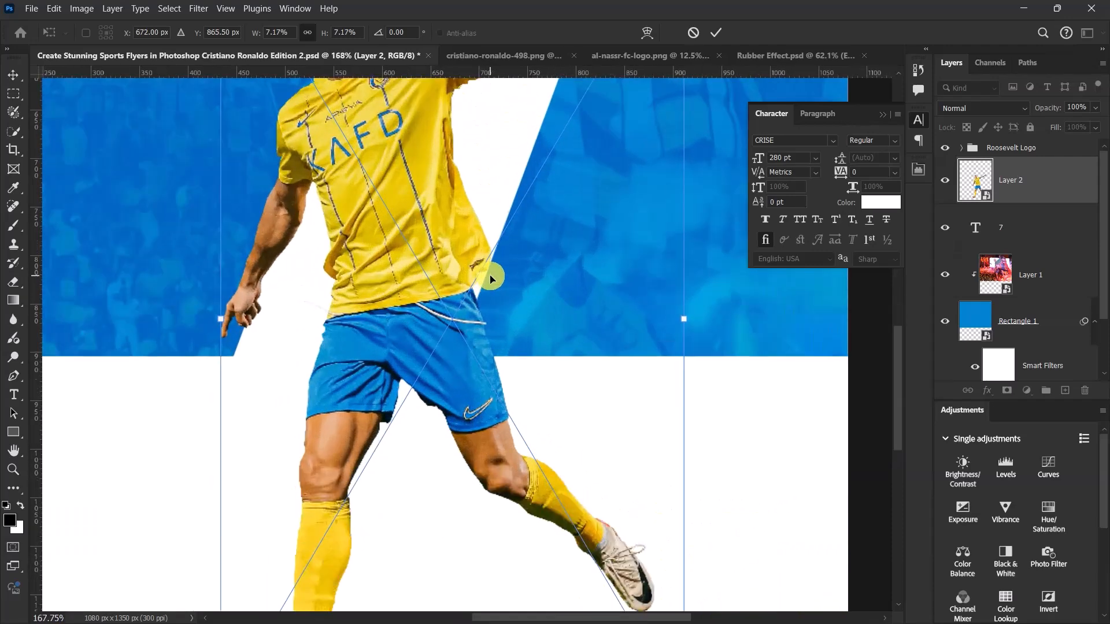
pyautogui.press('Right')
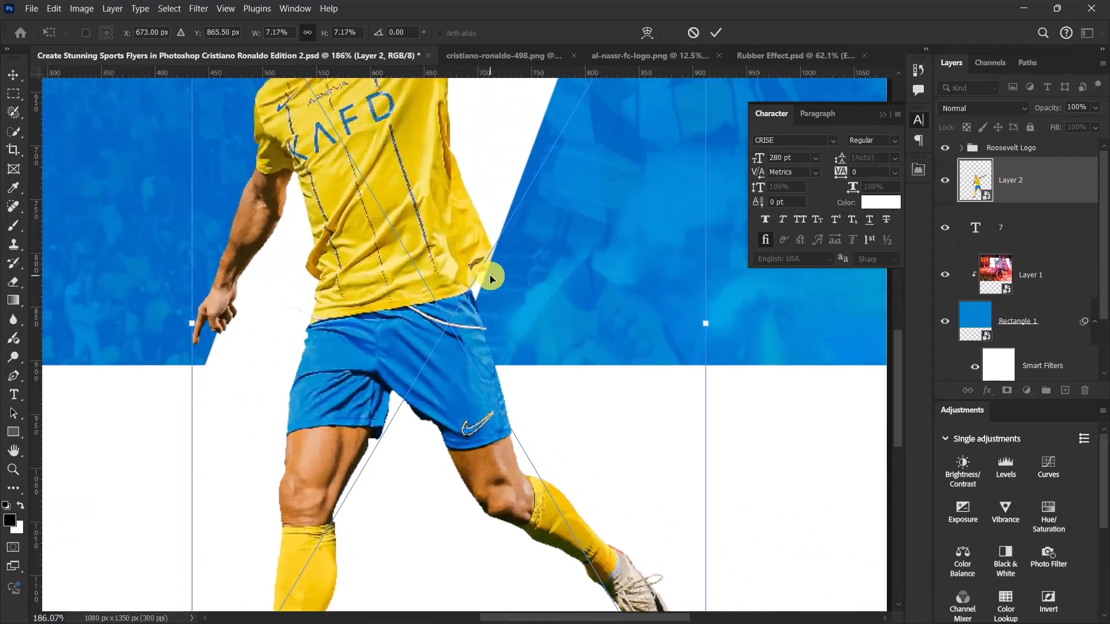
pyautogui.scroll(-5, 421, 292)
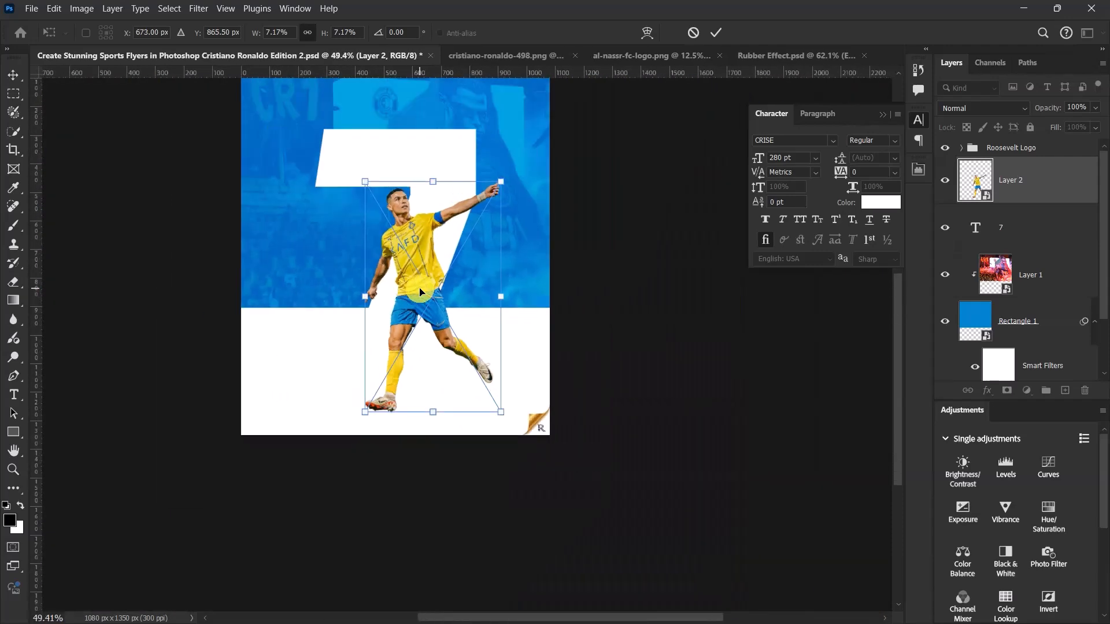
pyautogui.scroll(2, 420, 292)
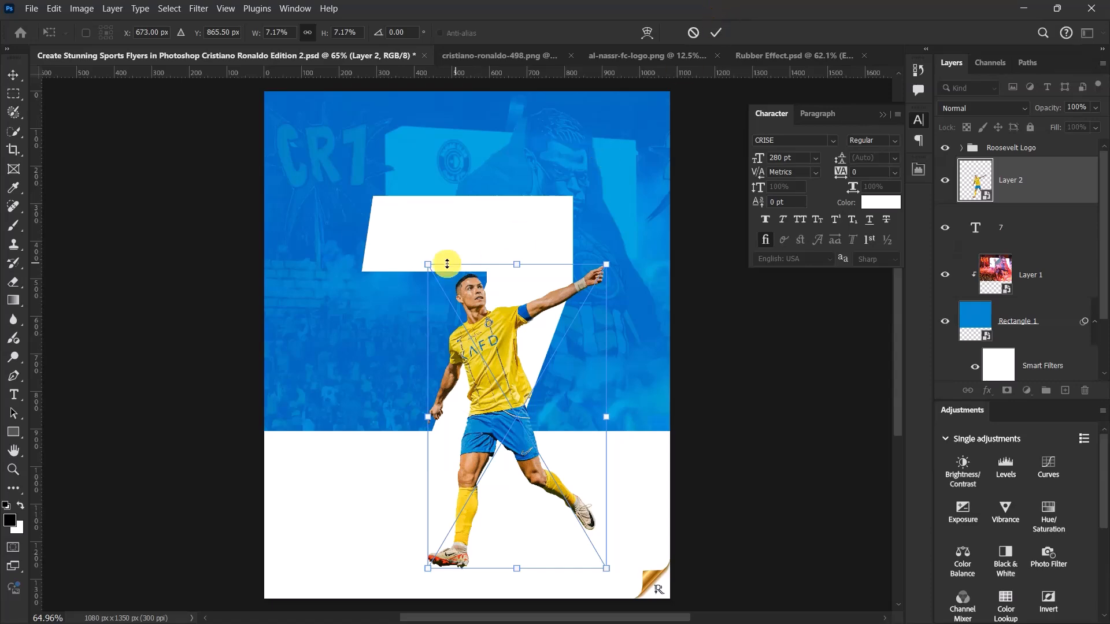
# - Fine-tune the player cutout's scale to about 7.24% so the head meets the crossbar of the 7, and apply the transform
pyautogui.scroll(3, 457, 257)
pyautogui.scroll(2, 511, 283)
pyautogui.moveTo(395, 260); pyautogui.dragTo(393, 257)
pyautogui.scroll(-5, 508, 254)
pyautogui.scroll(3, 496, 354)
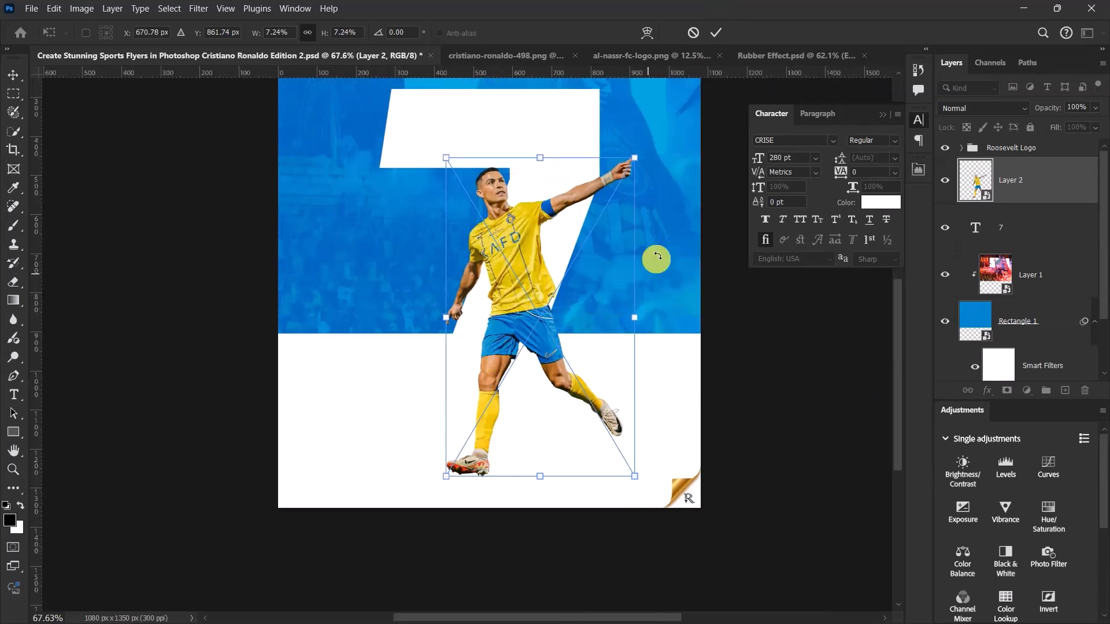
pyautogui.click(715, 32)
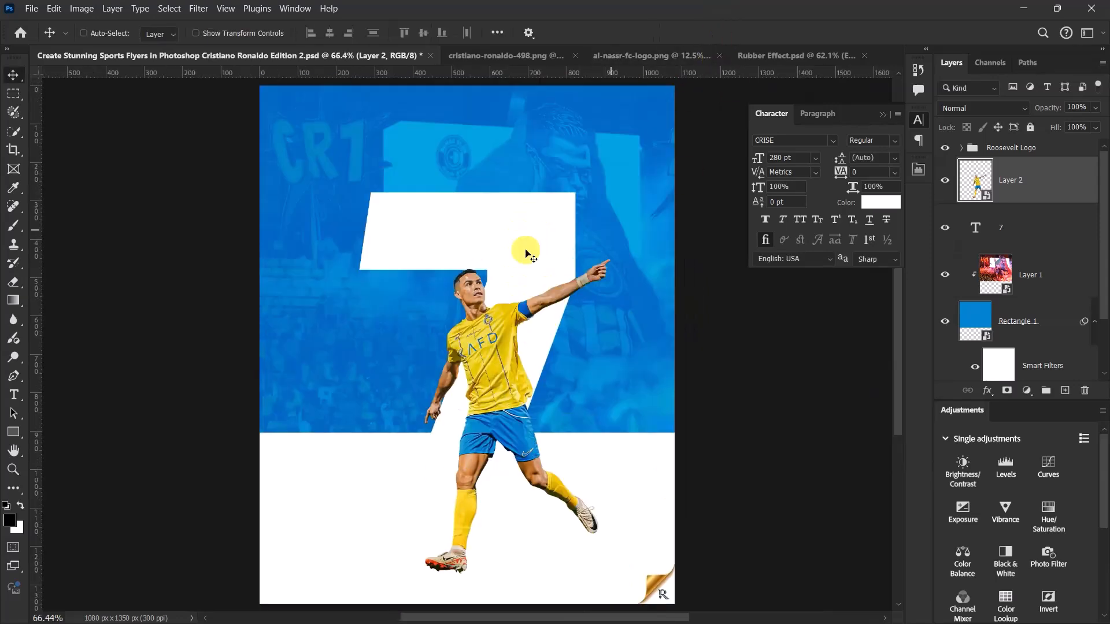
# - Start a new guide layout for the canvas and clear its column number and gutter values
pyautogui.click(225, 9)
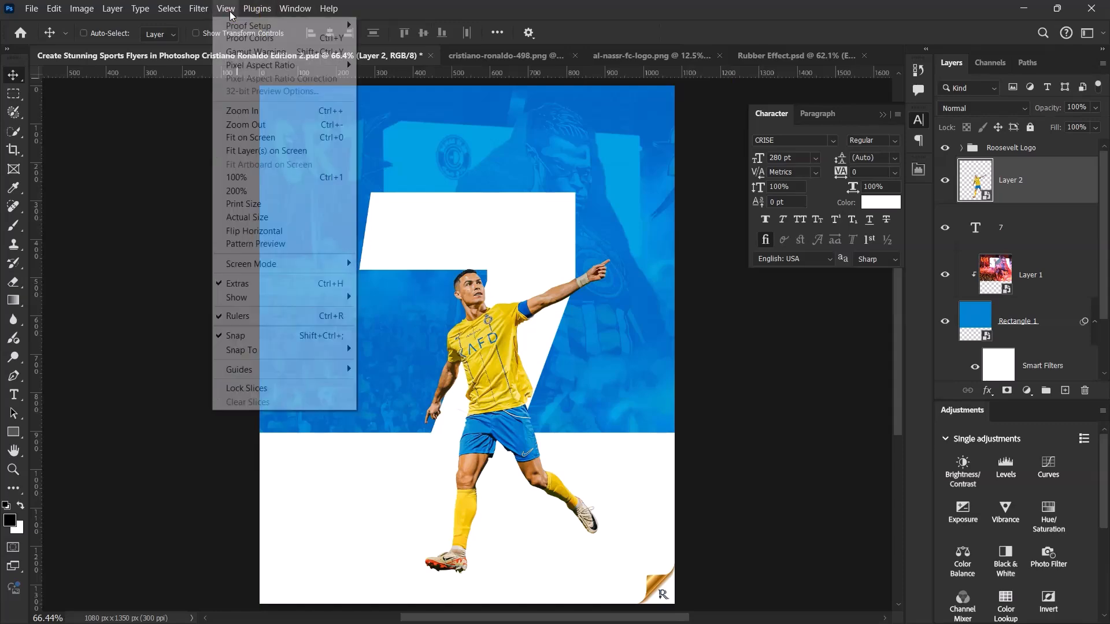
pyautogui.moveTo(271, 375)
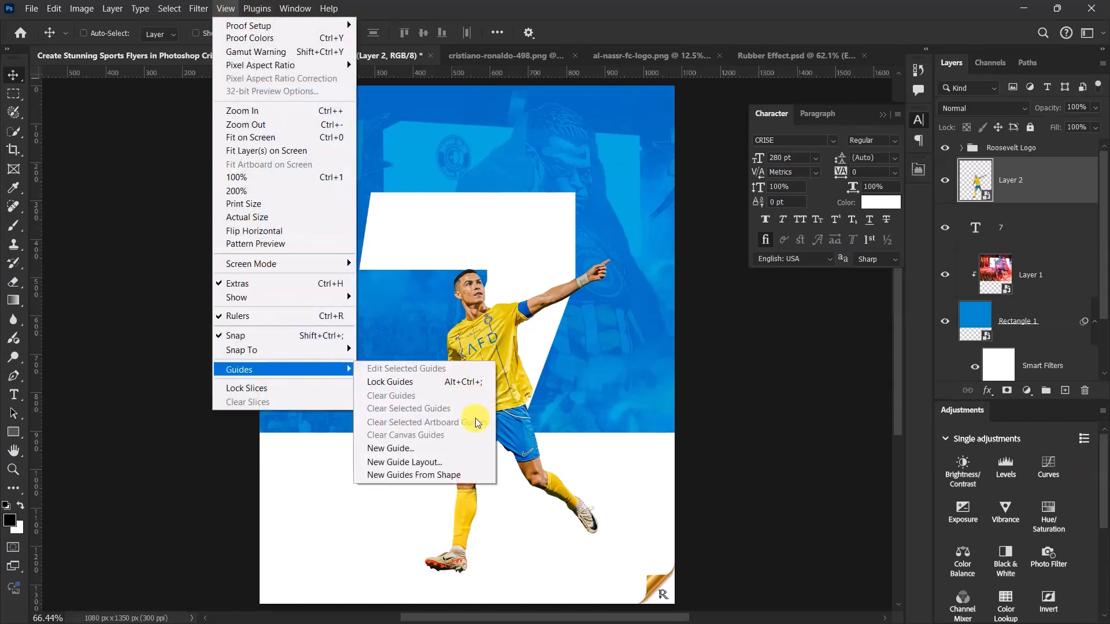
pyautogui.click(443, 462)
pyautogui.click(479, 239)
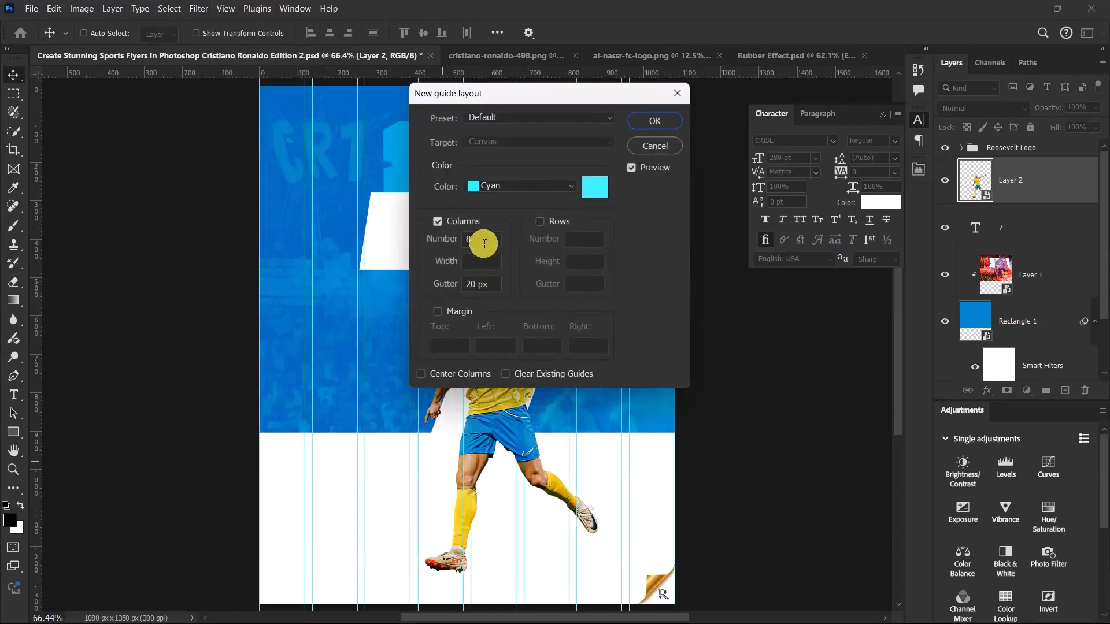
pyautogui.press('BackSpace')
pyautogui.click(508, 284)
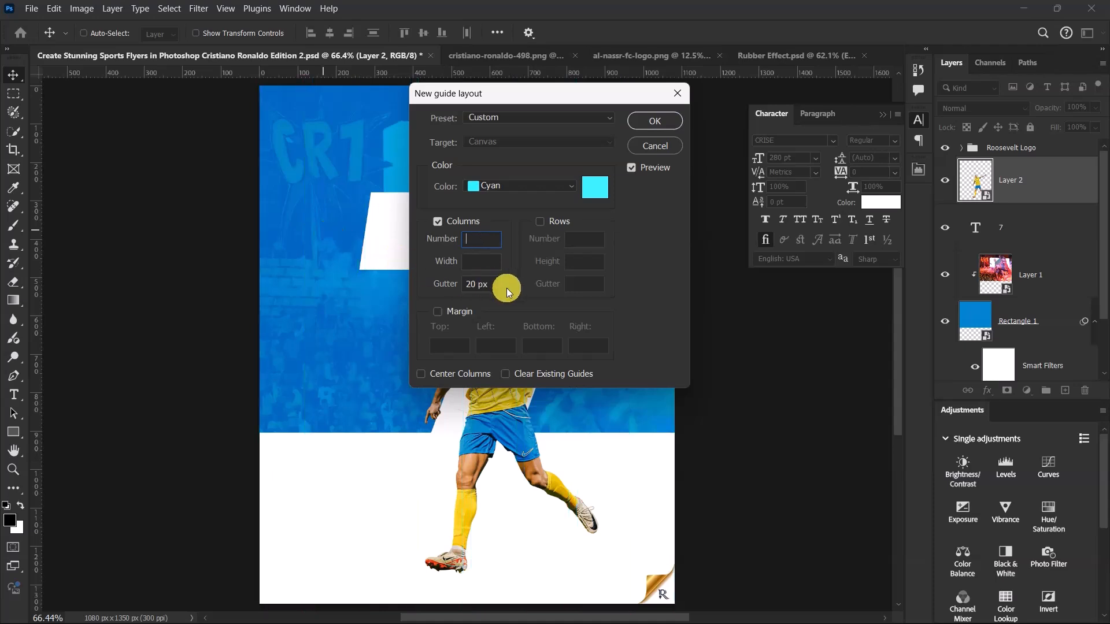
# - Enable margins in the guide layout, clear the top and bottom values, set left and right to 120 px, and create the guides
pyautogui.click(438, 312)
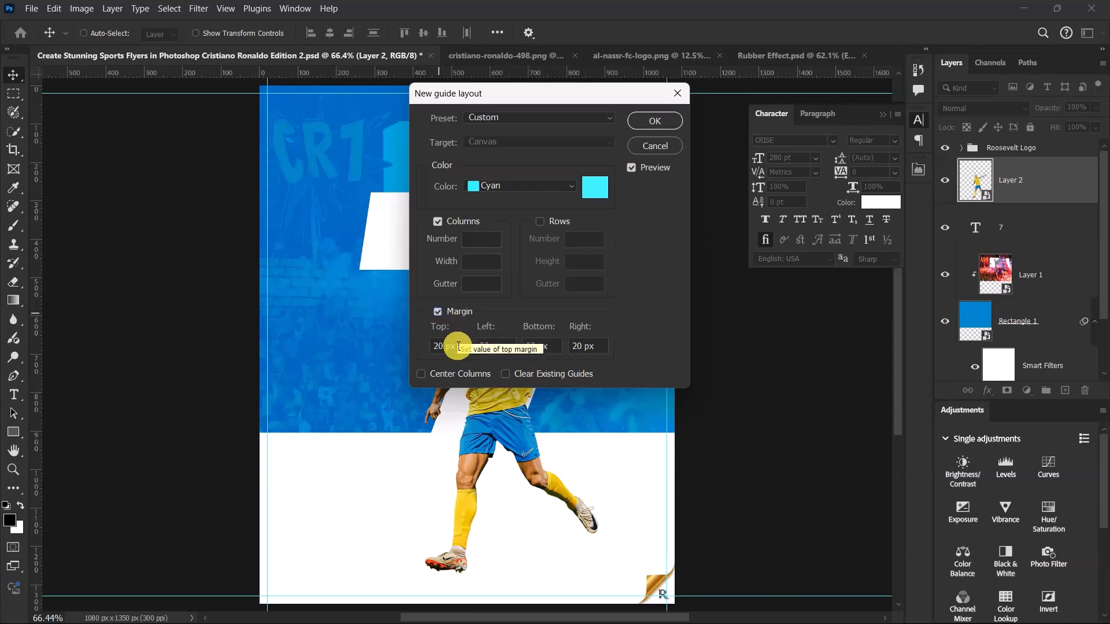
pyautogui.press('BackSpace')
pyautogui.click(492, 347)
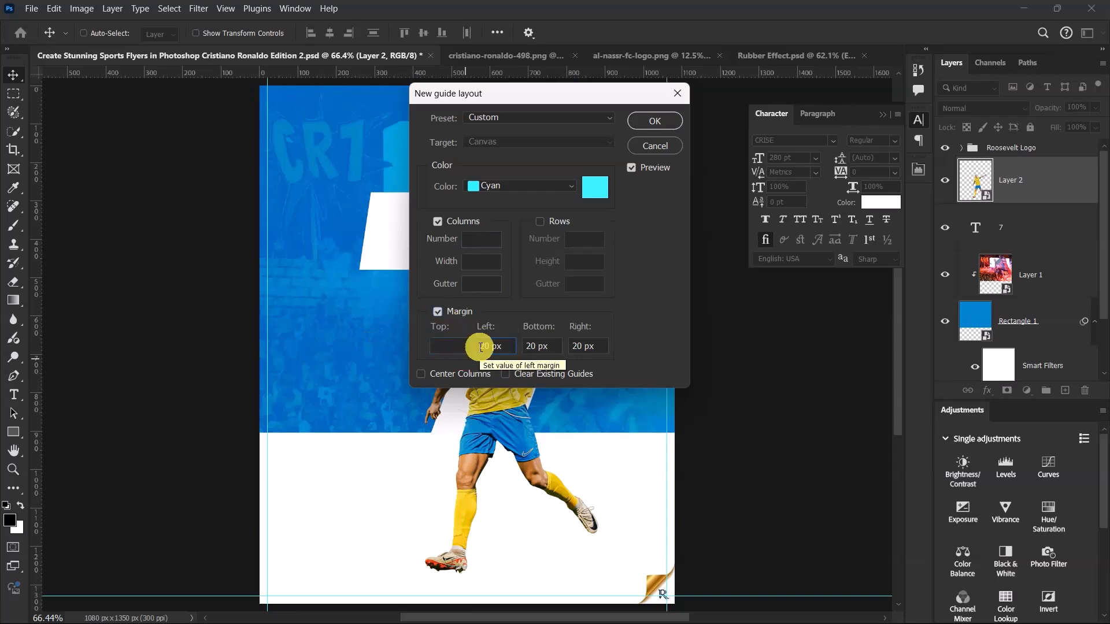
pyautogui.write('1')
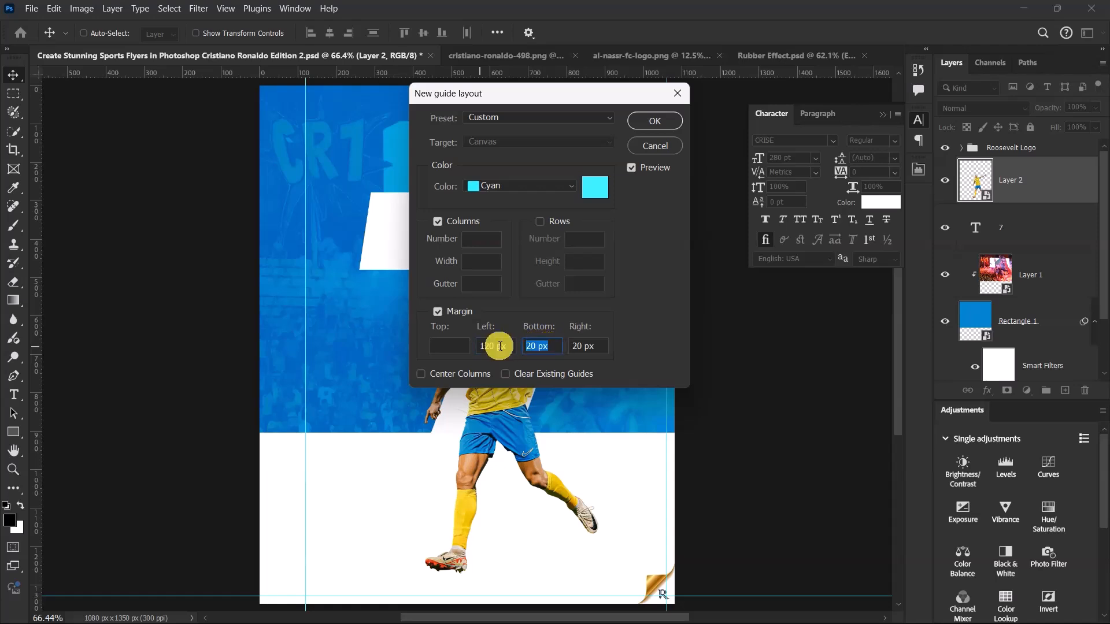
pyautogui.press('BackSpace')
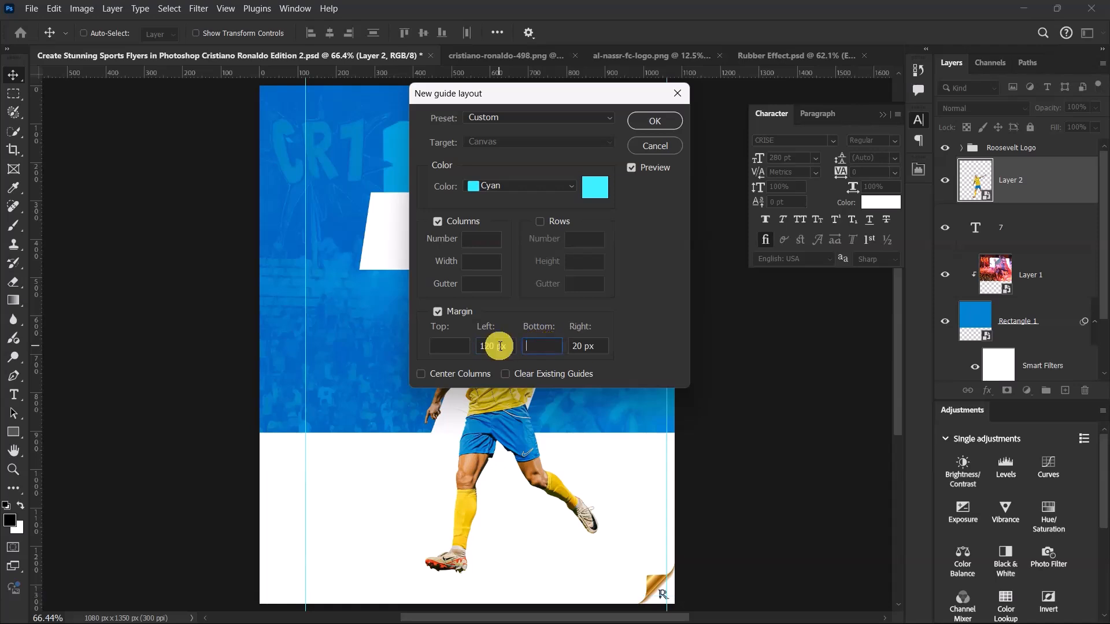
pyautogui.click(571, 346)
pyautogui.write('1')
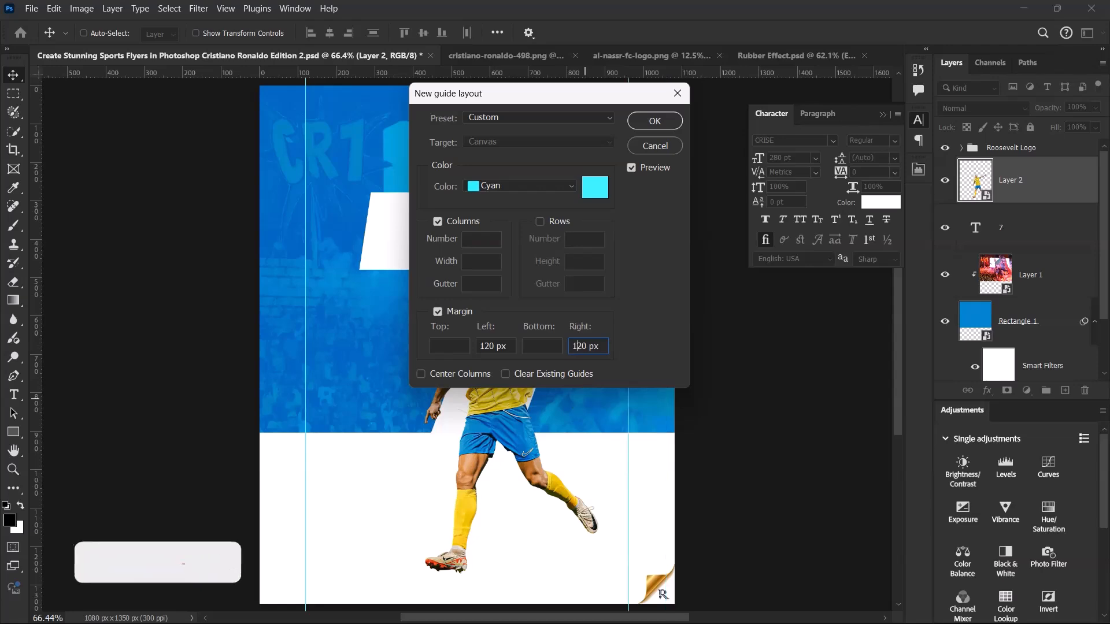
pyautogui.click(654, 120)
# - Add a new empty layer directly above the 7 text layer, beneath the player cutout
pyautogui.scroll(-3, 488, 231)
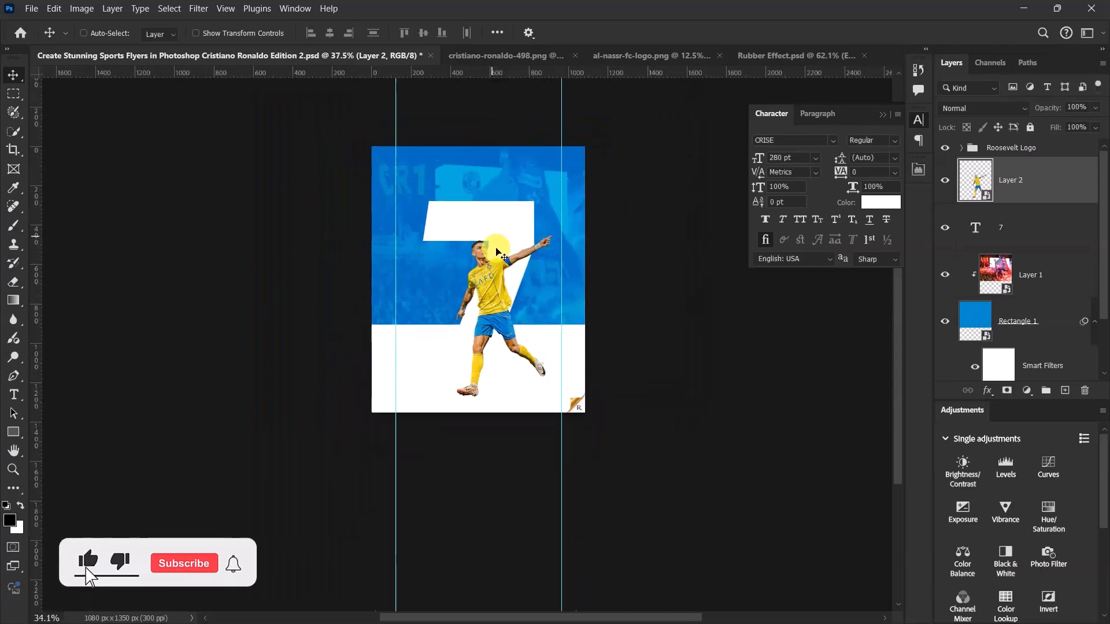
pyautogui.scroll(5, 498, 260)
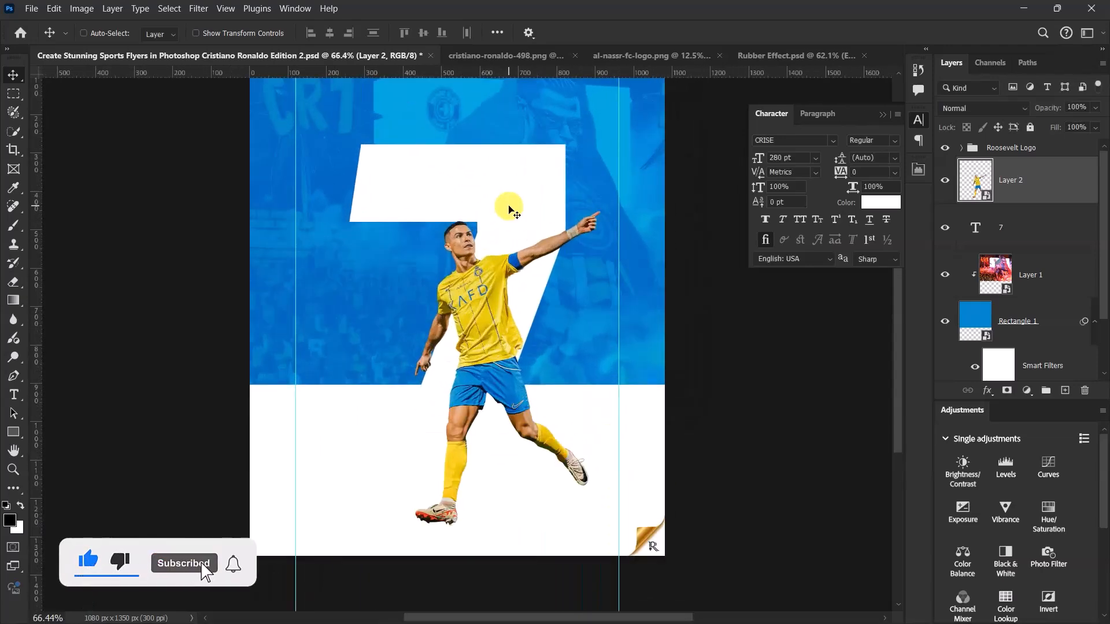
pyautogui.hotkey('ctrl', '0')
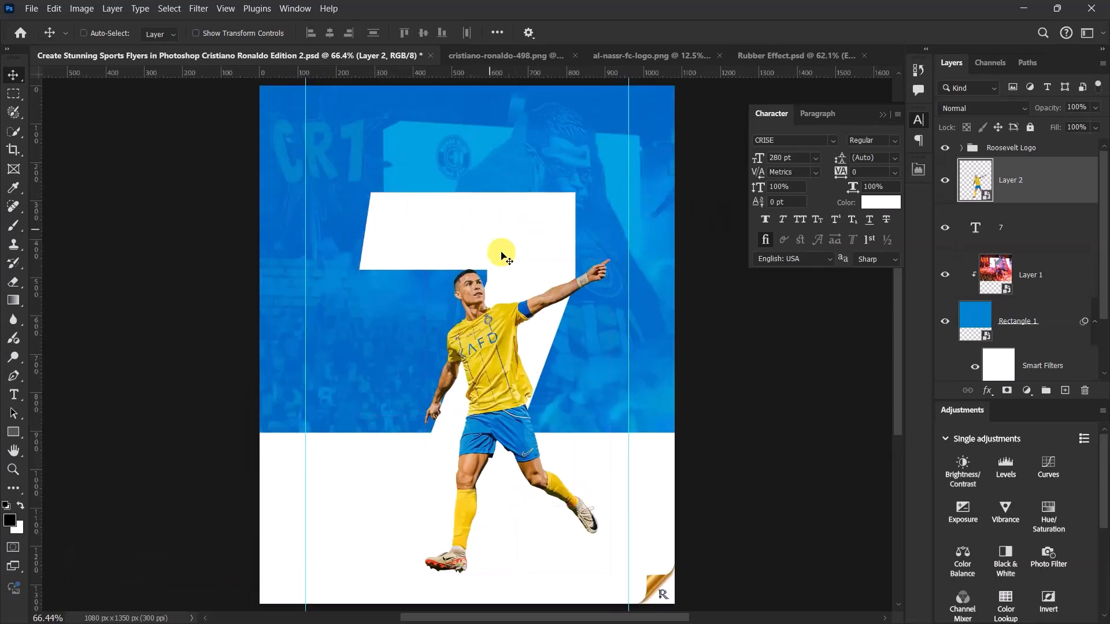
pyautogui.scroll(-2, 490, 393)
pyautogui.scroll(4, 526, 508)
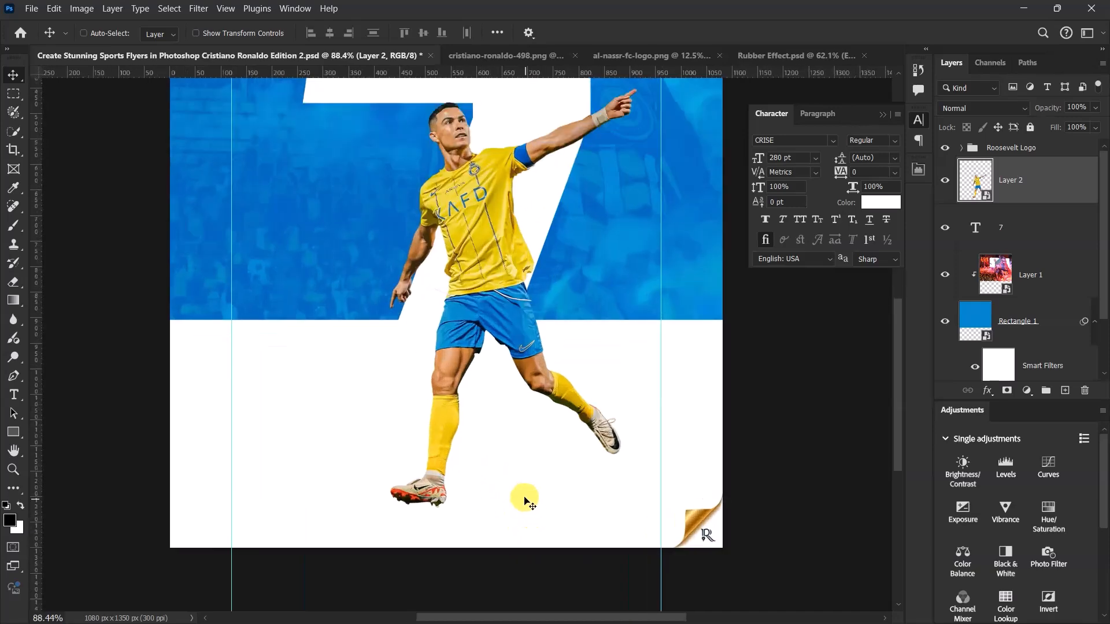
pyautogui.scroll(2, 535, 460)
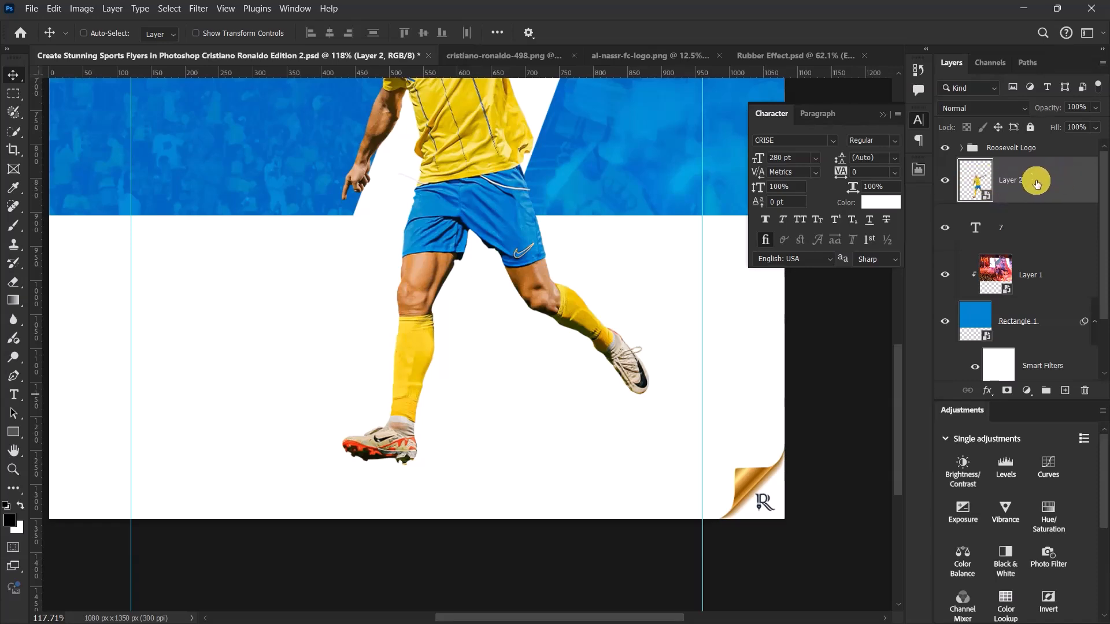
pyautogui.click(1034, 224)
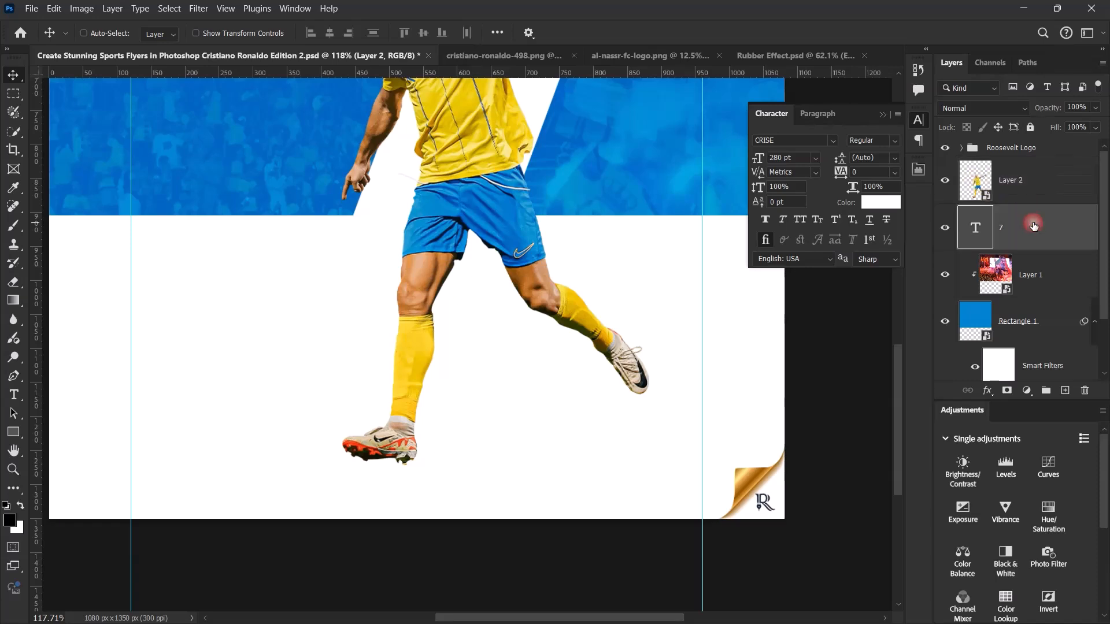
pyautogui.click(1064, 393)
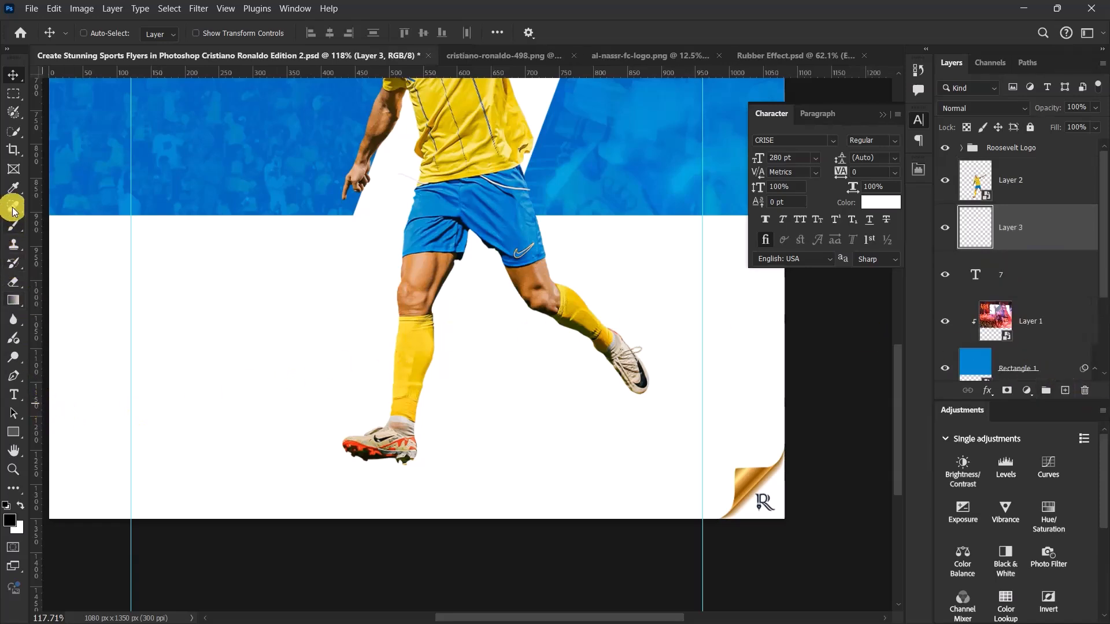
# - Draw a closed, narrow curved Pen path along the ground between the player's two boots and turn it into a black shape
pyautogui.press('p')
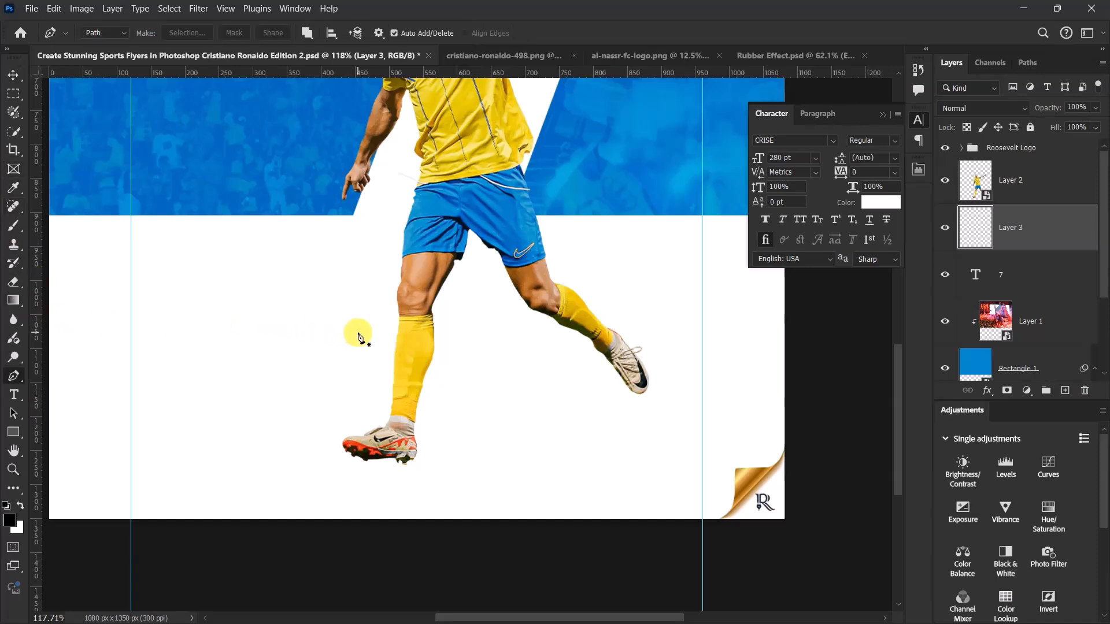
pyautogui.click(632, 393)
pyautogui.moveTo(529, 419); pyautogui.dragTo(515, 427)
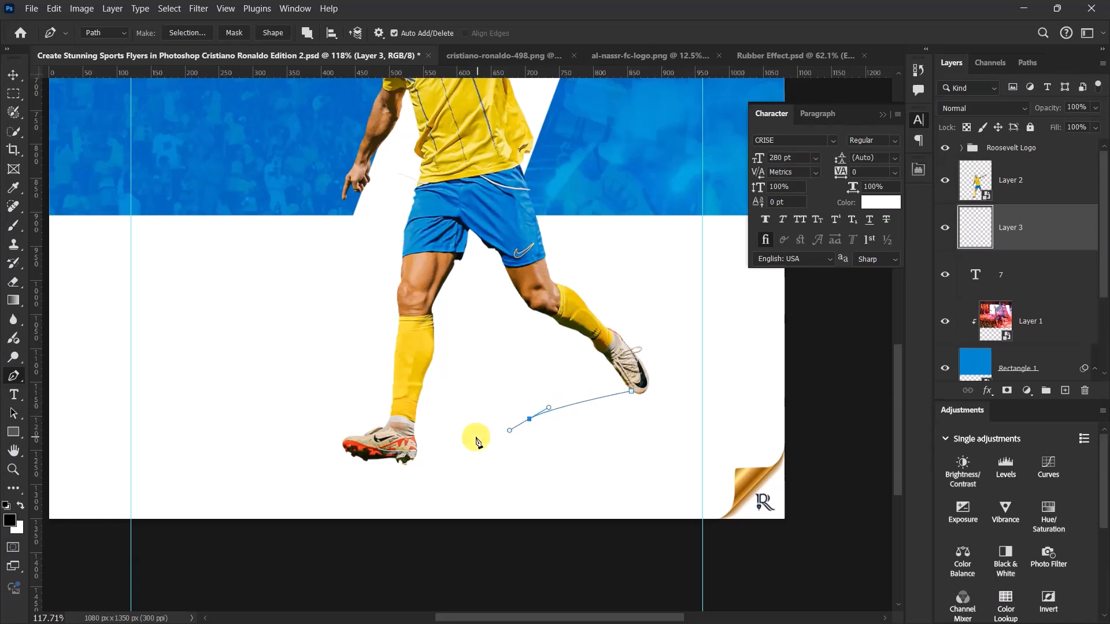
pyautogui.moveTo(404, 452); pyautogui.dragTo(423, 468)
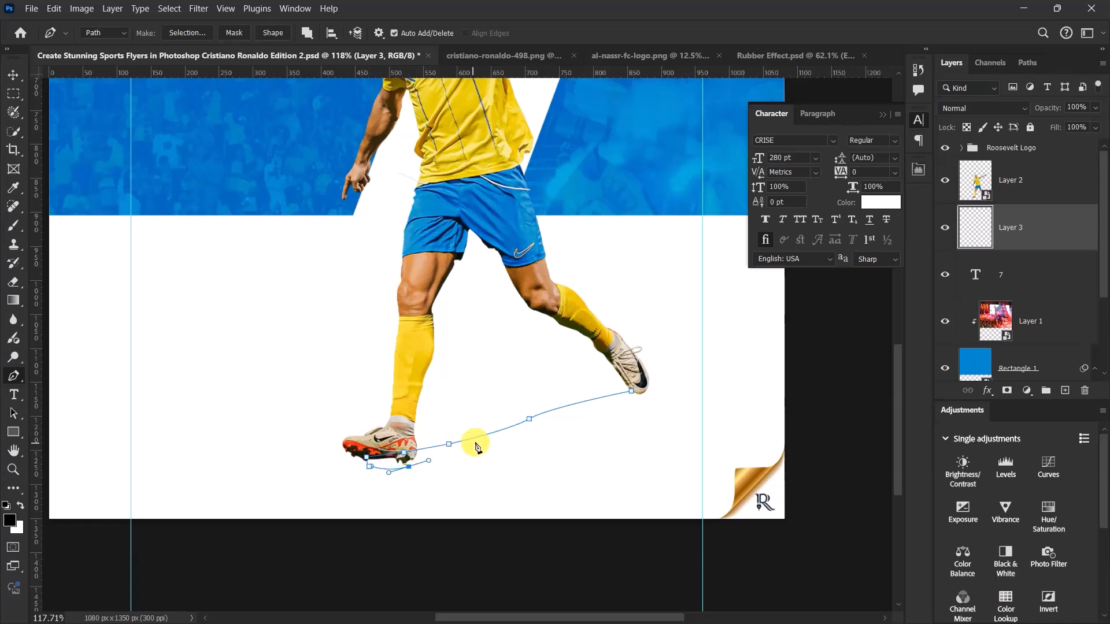
pyautogui.moveTo(491, 438); pyautogui.dragTo(568, 423)
pyautogui.click(624, 407)
pyautogui.moveTo(641, 390); pyautogui.dragTo(642, 386)
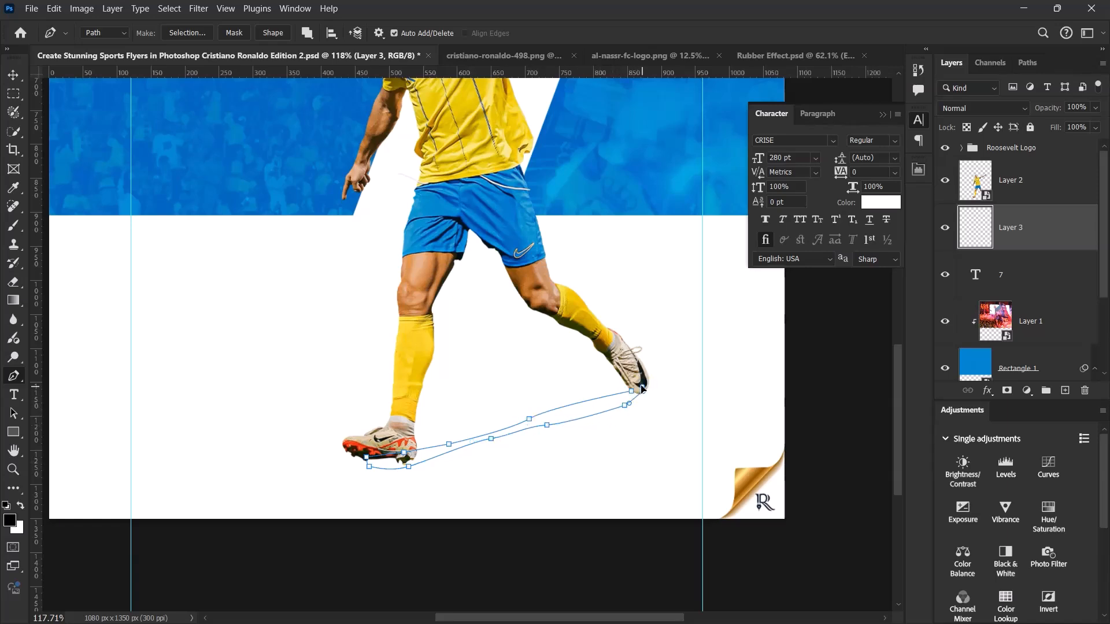
pyautogui.click(632, 394)
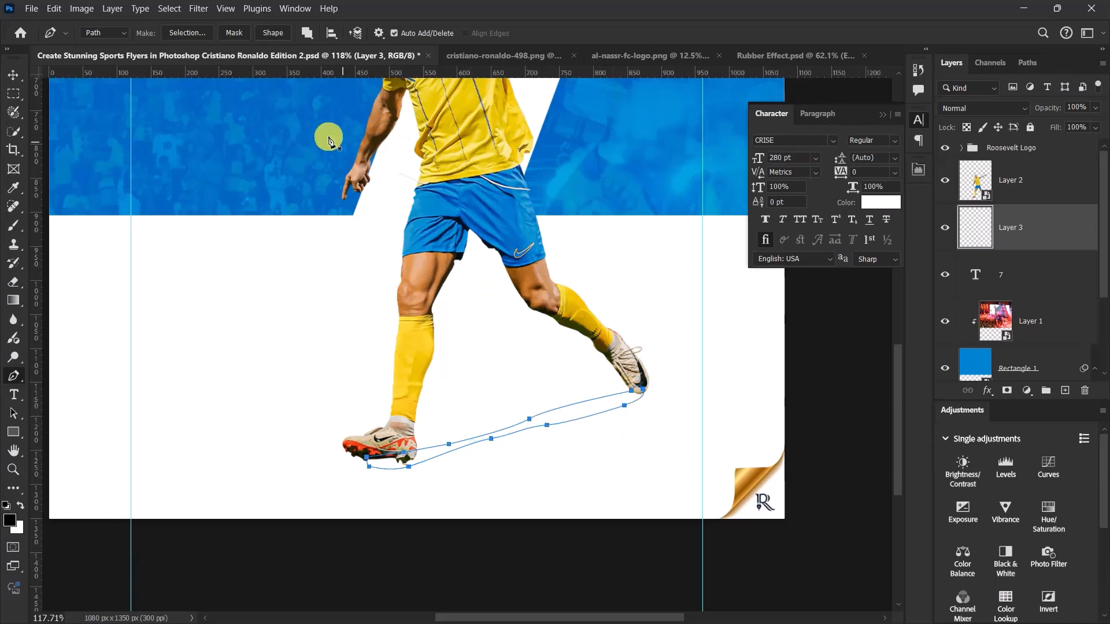
pyautogui.click(269, 32)
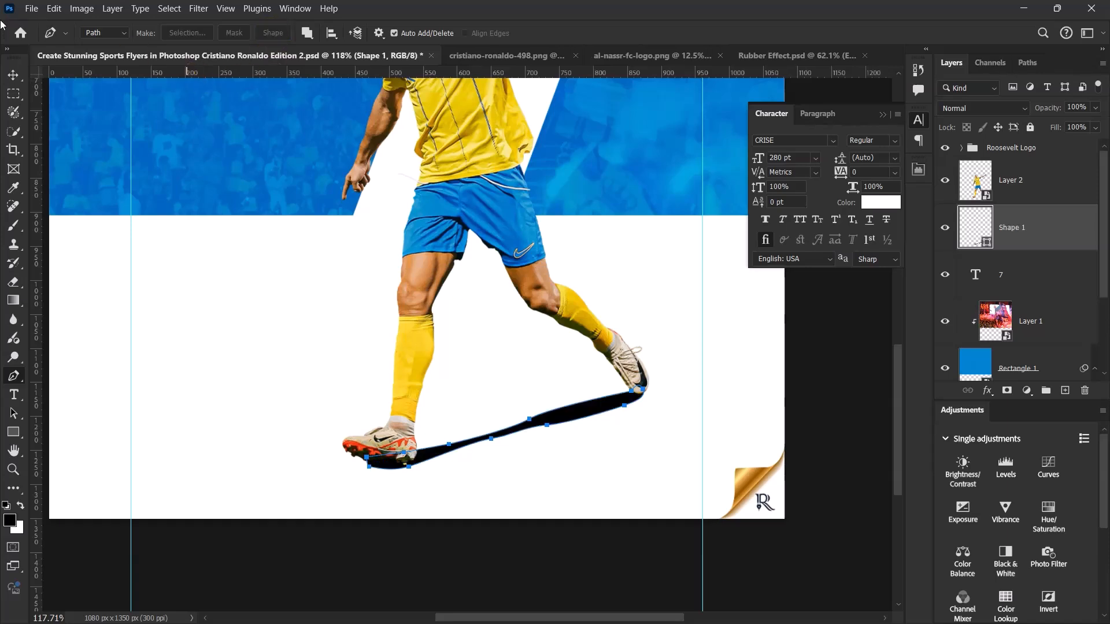
# - Convert the black ground shape to a smart object and apply a Gaussian Blur with a 9.4 px radius
pyautogui.click(13, 75)
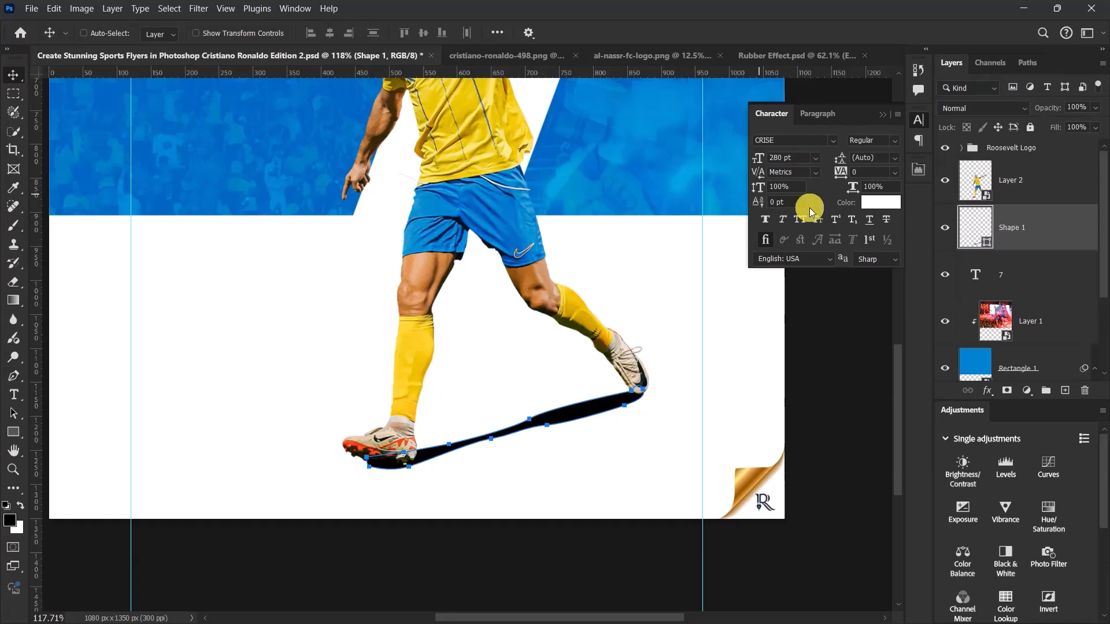
pyautogui.click(199, 9)
pyautogui.moveTo(239, 170)
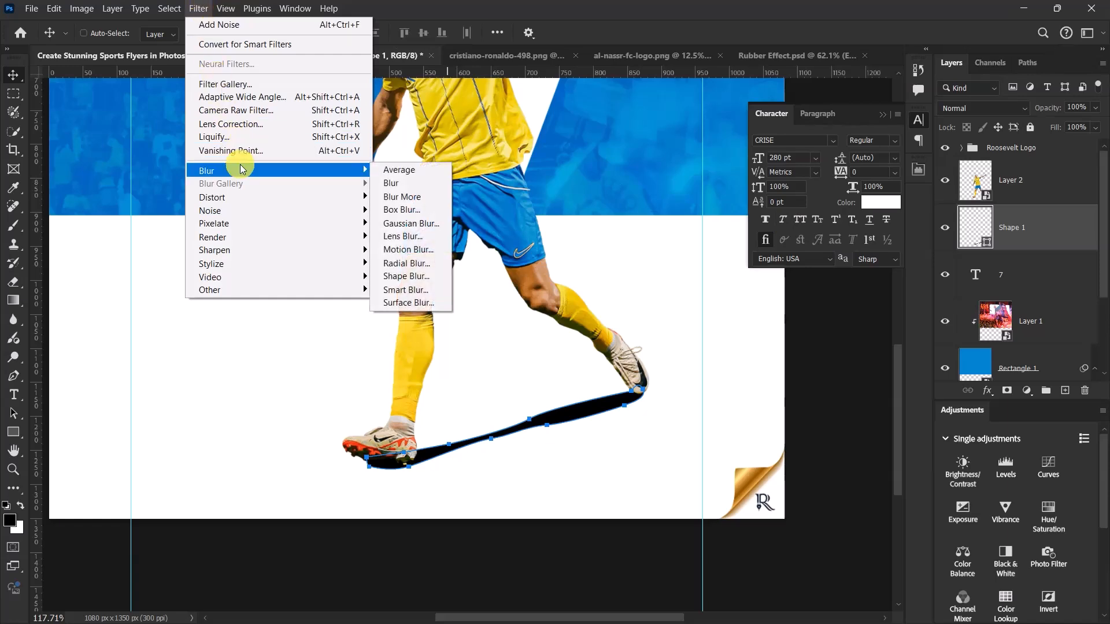
pyautogui.click(412, 223)
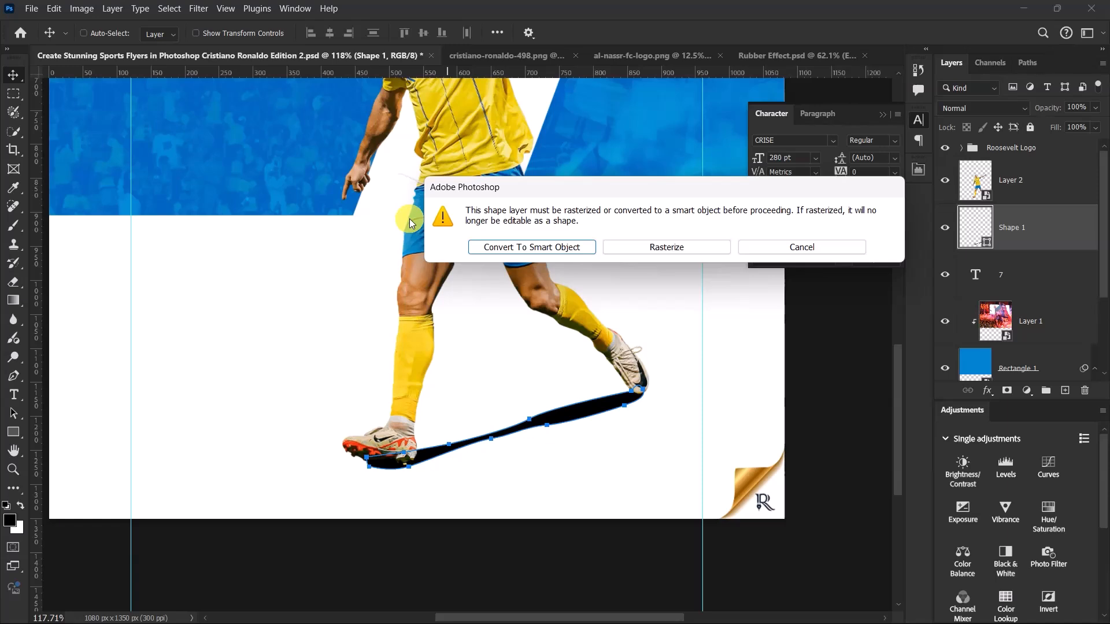
pyautogui.click(522, 249)
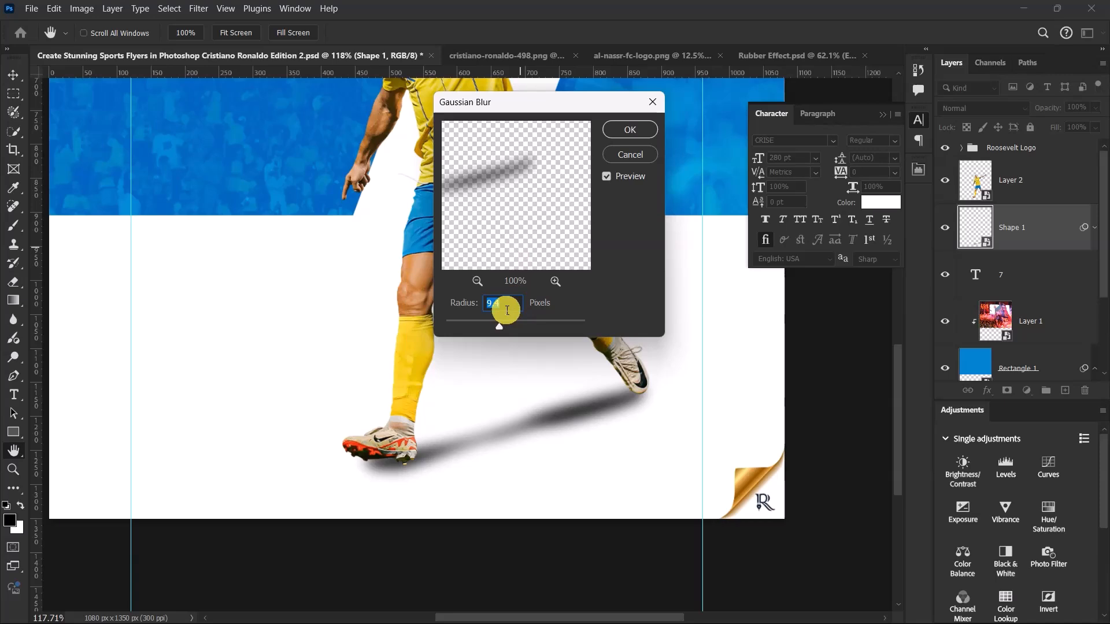
pyautogui.moveTo(514, 304); pyautogui.dragTo(479, 299)
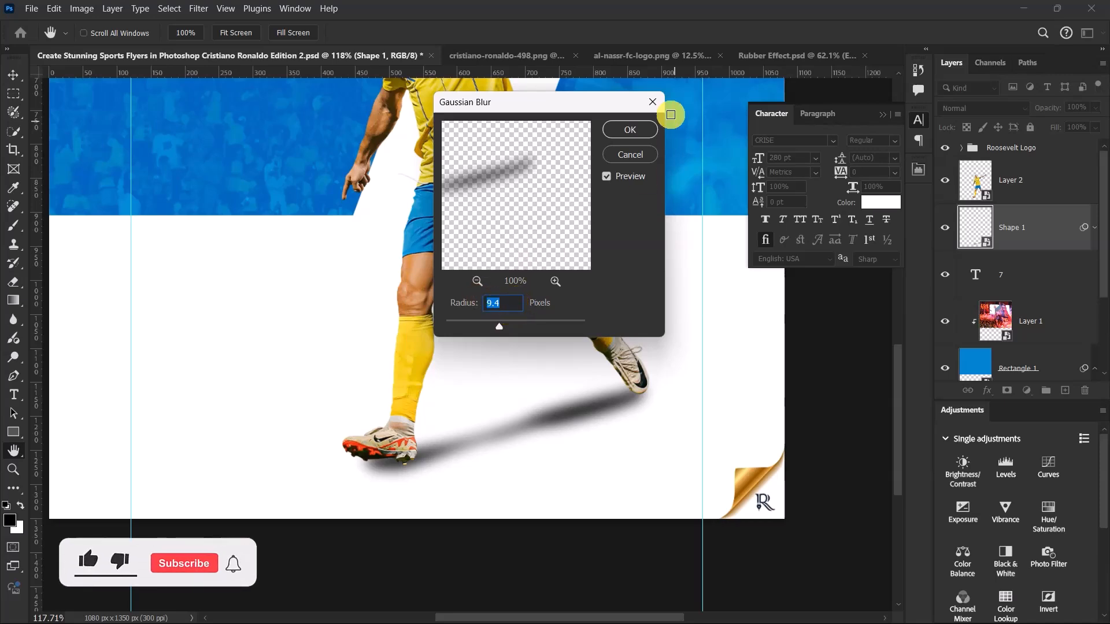
pyautogui.click(628, 131)
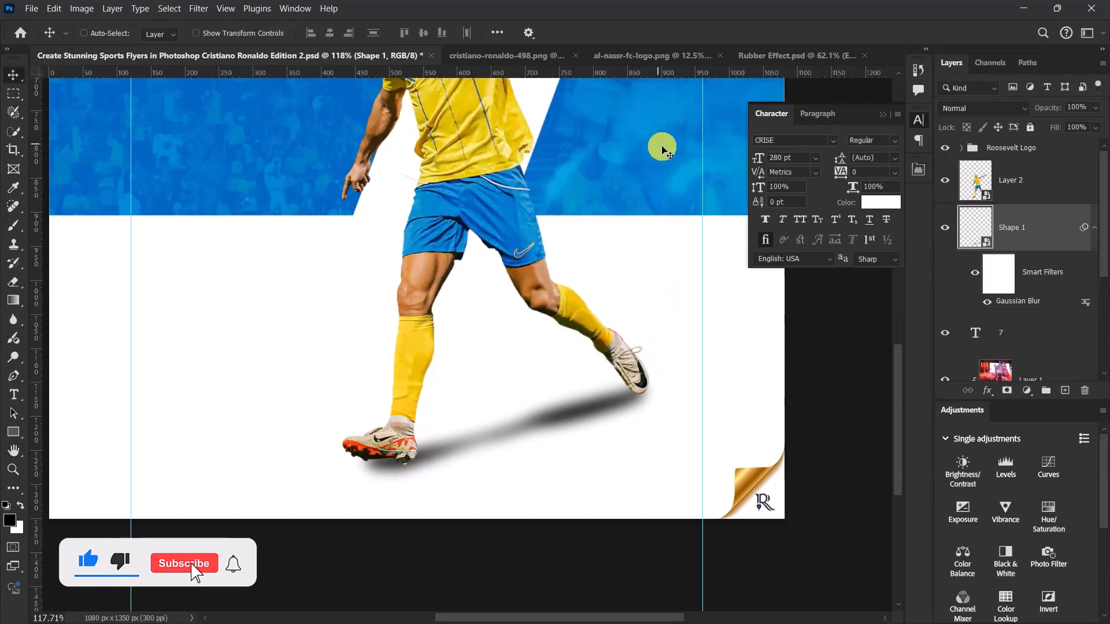
# - Collapse the shadow layer's smart filters and set its fill to 11%
pyautogui.click(1094, 227)
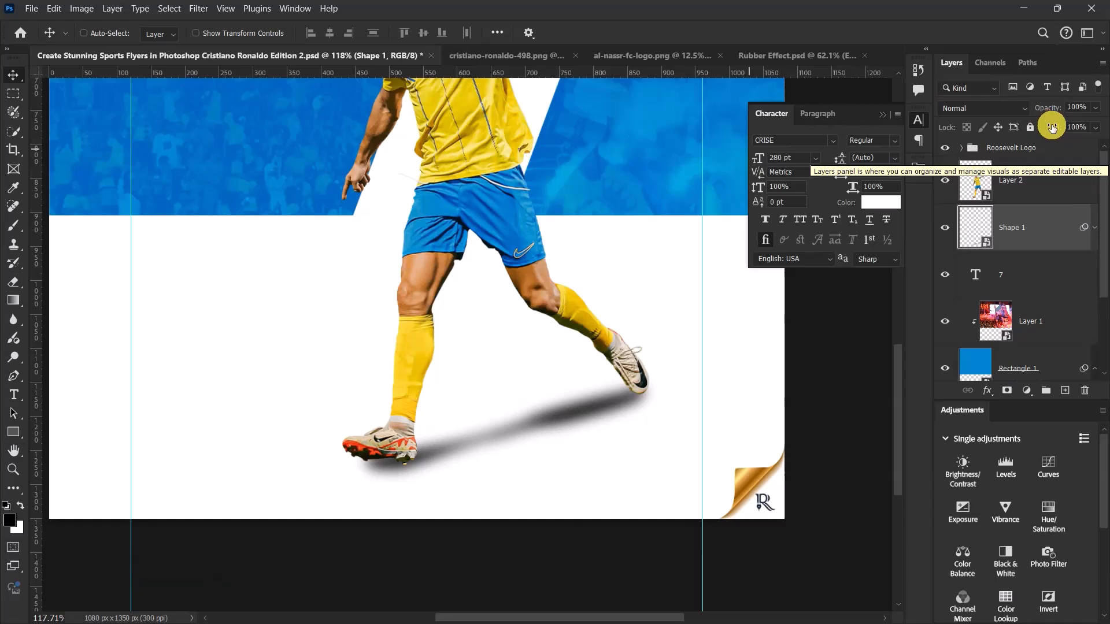
pyautogui.click(1087, 126)
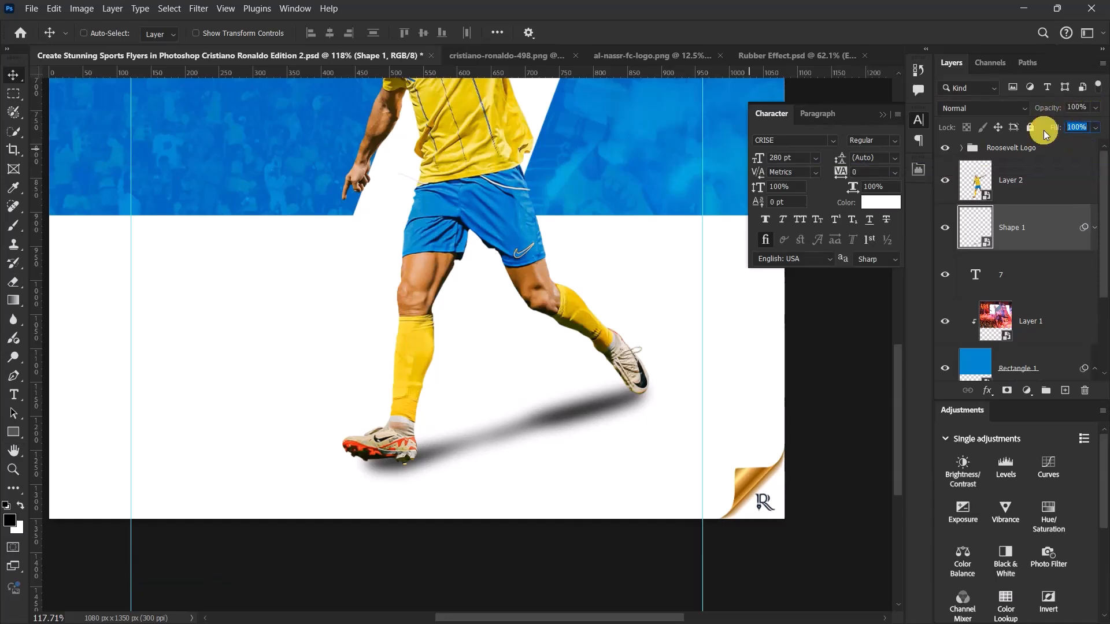
pyautogui.write('11')
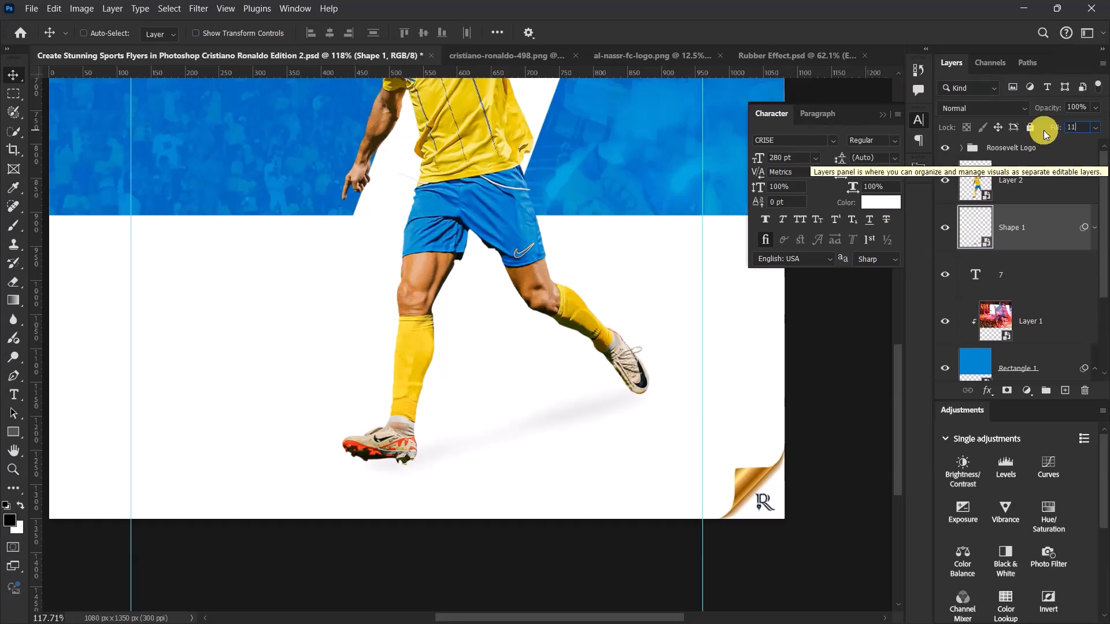
pyautogui.press('Return')
# - Group the player cutout with its shadow layer, name the group CR7, and check it by toggling its visibility
pyautogui.scroll(-5, 627, 334)
pyautogui.scroll(5, 627, 334)
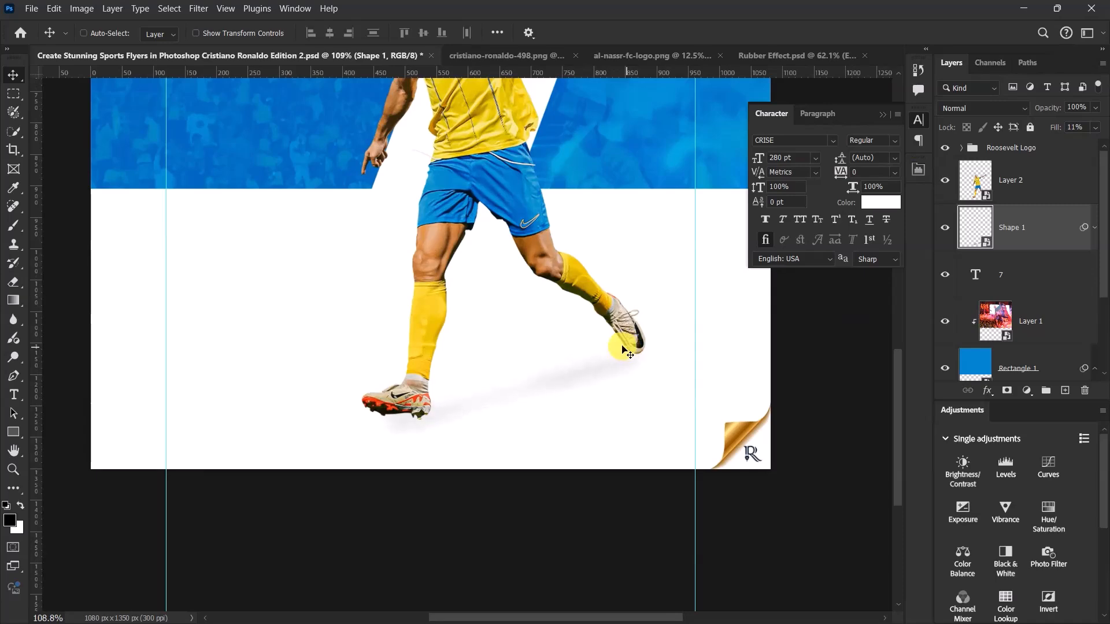
pyautogui.scroll(-5, 629, 351)
pyautogui.scroll(2, 786, 284)
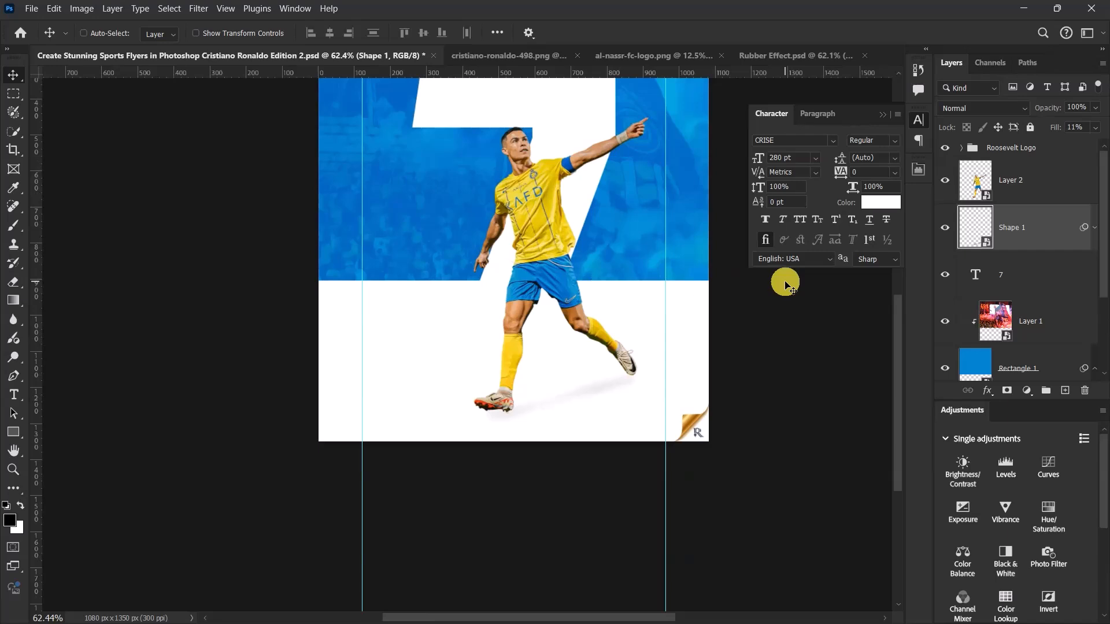
pyautogui.keyDown('shift'); pyautogui.click(1043, 178); pyautogui.keyUp('shift')
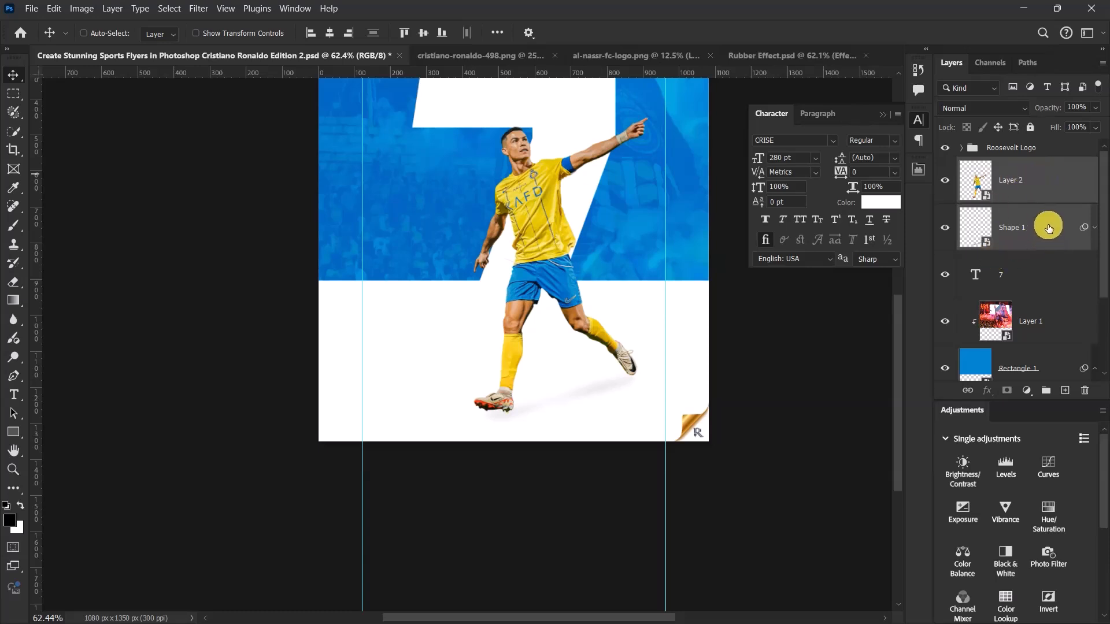
pyautogui.hotkey('ctrl', 'g')
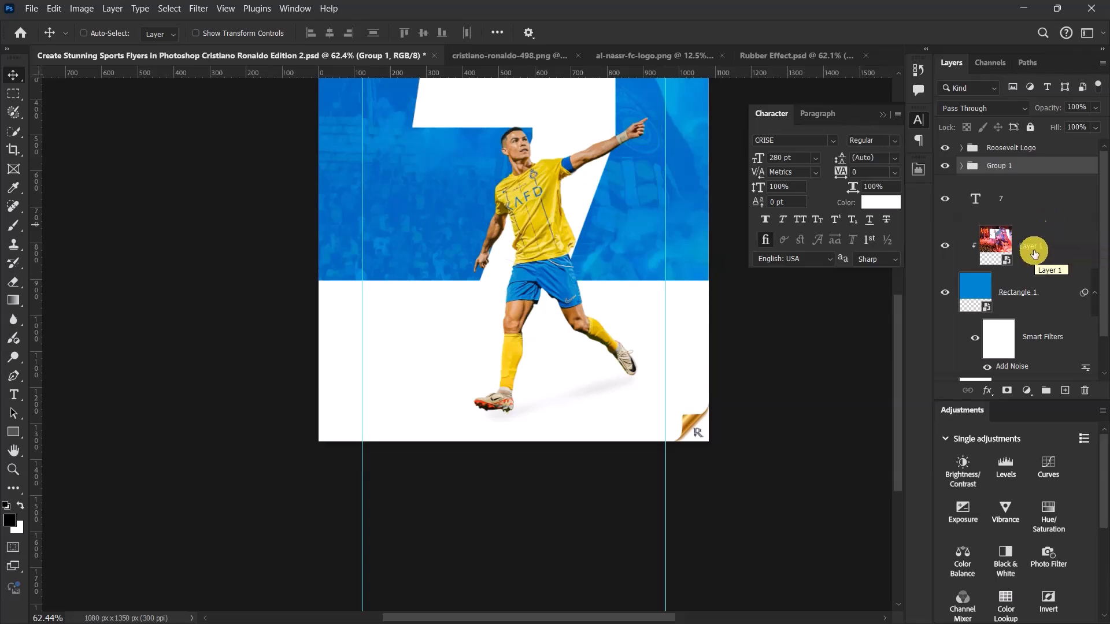
pyautogui.doubleClick(1000, 166)
pyautogui.write('CR7')
pyautogui.press('Return')
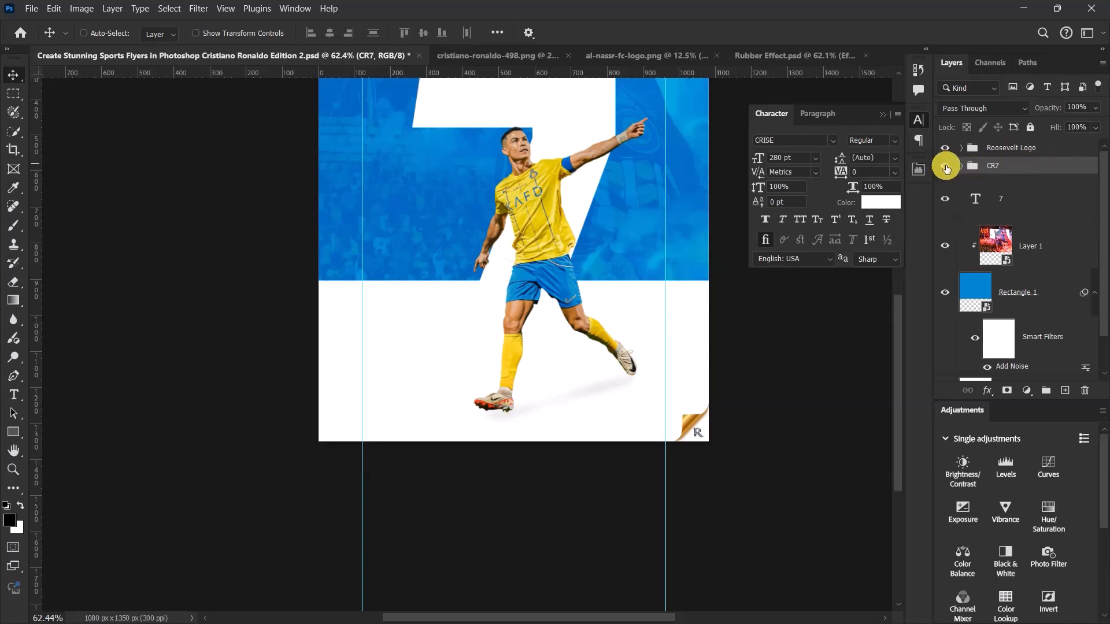
pyautogui.click(946, 166)
pyautogui.click(946, 166)
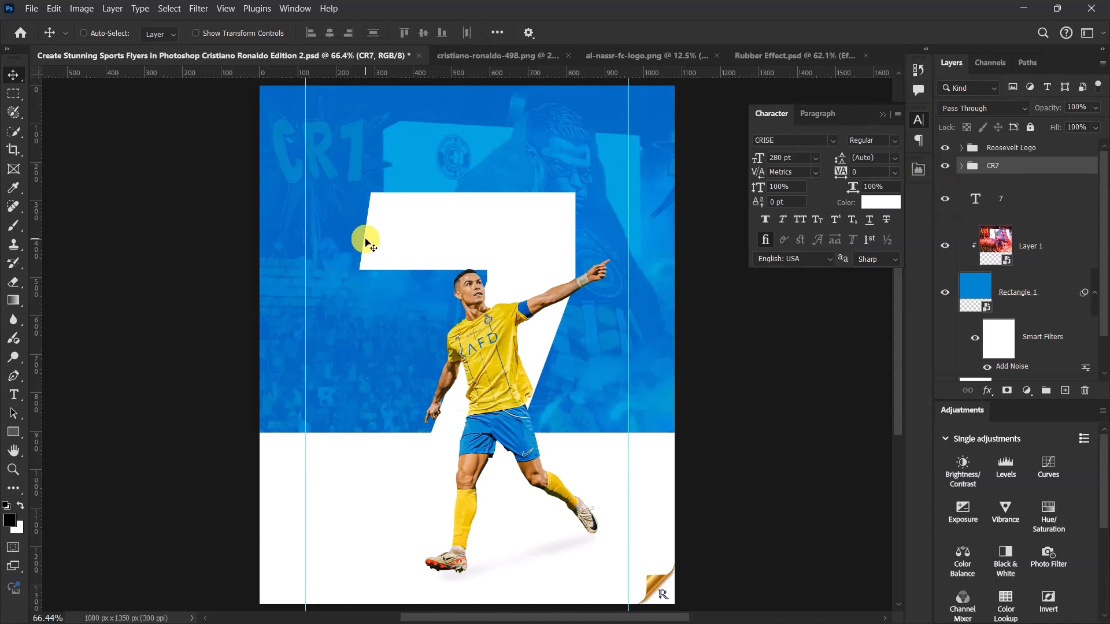
# - Collapse the blue rectangle's smart filters, then group the layers from CR7 down to Rectangle 1 and name the group BG
pyautogui.click(16, 397)
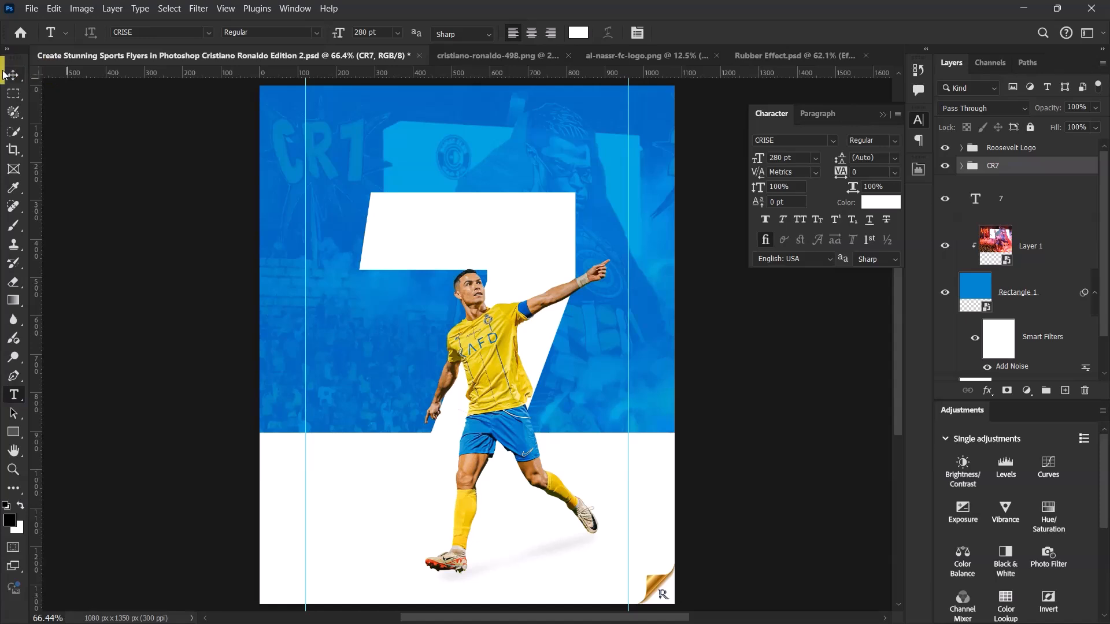
pyautogui.scroll(-1, 1046, 243)
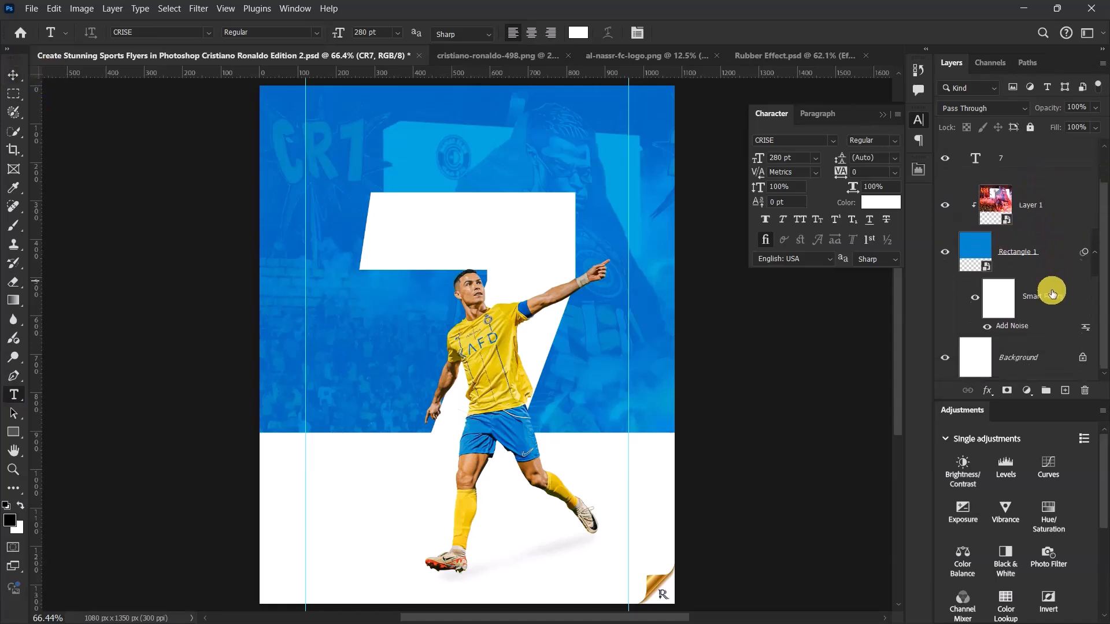
pyautogui.click(1093, 280)
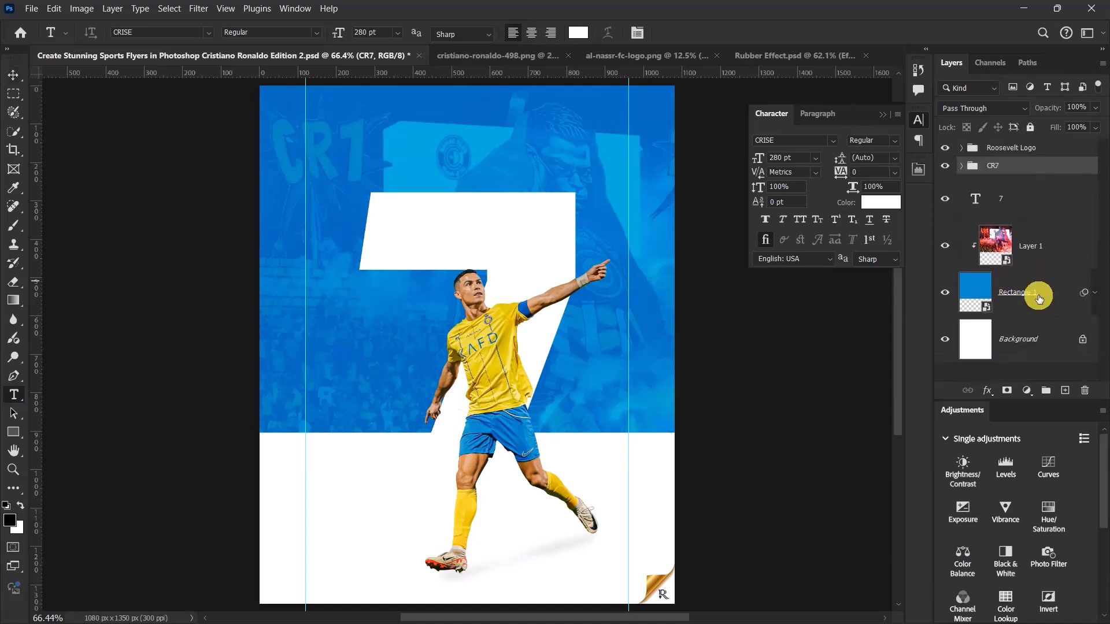
pyautogui.keyDown('shift'); pyautogui.click(1039, 296); pyautogui.keyUp('shift')
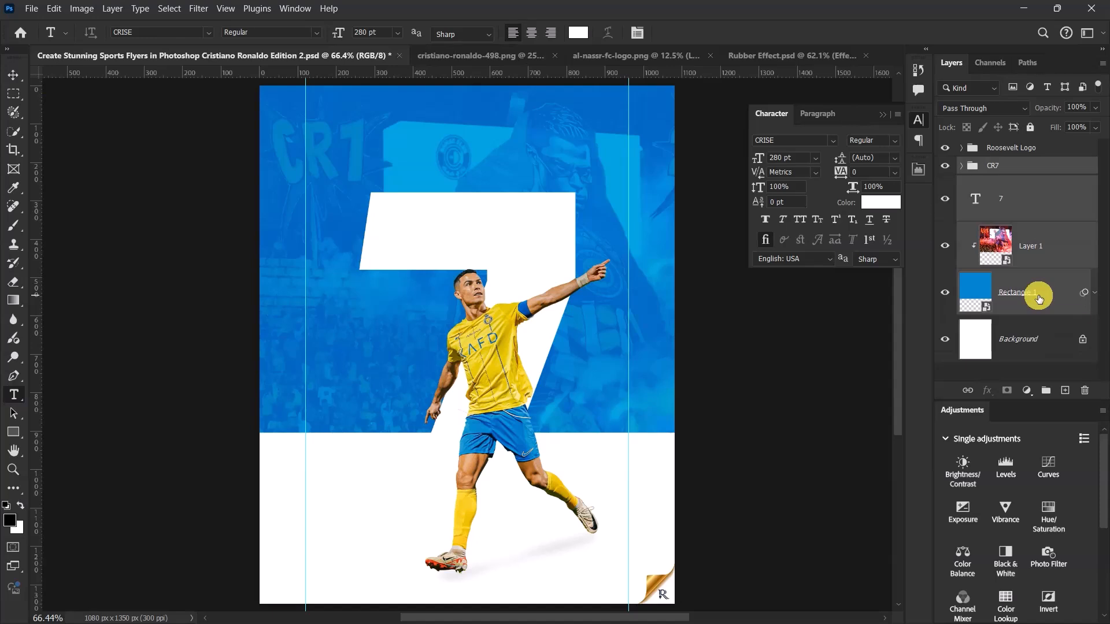
pyautogui.hotkey('ctrl', 'g')
pyautogui.doubleClick(1001, 166)
pyautogui.press('Return')
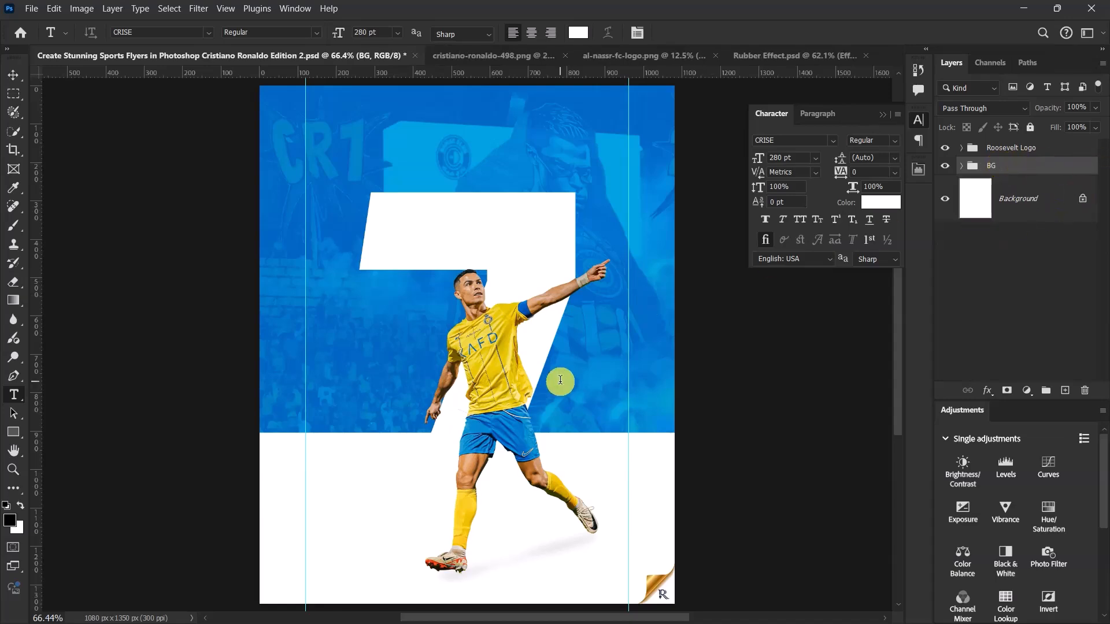
# - Add the text "Ronaldo" in CRISE Regular at 24 pt in the white area beside the first vertical guide, left of the player's legs
pyautogui.scroll(-2, 470, 276)
pyautogui.scroll(5, 419, 438)
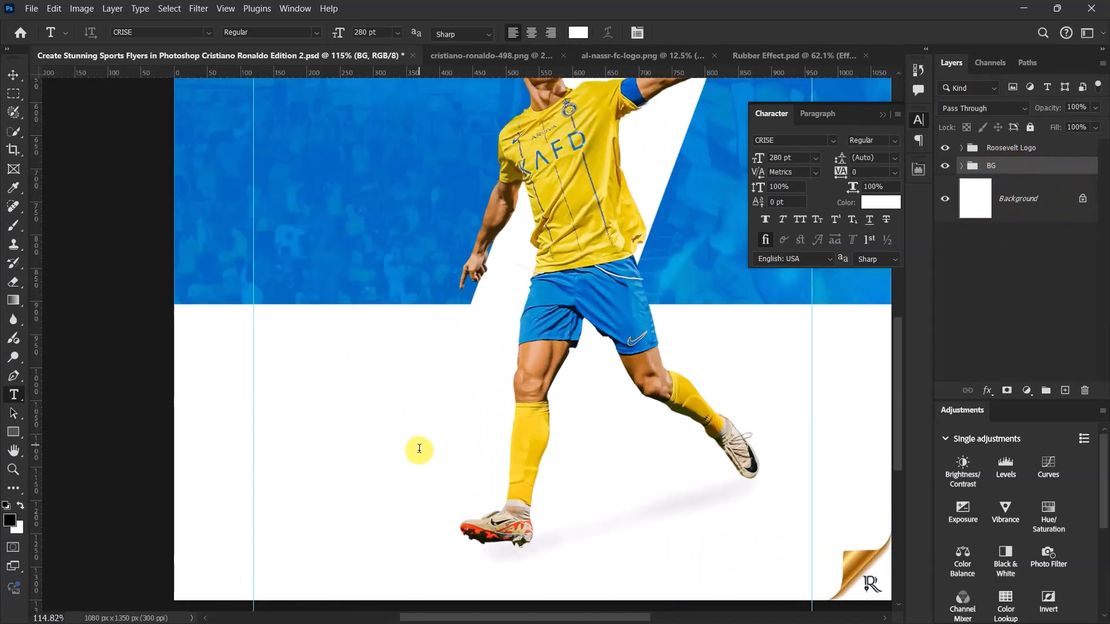
pyautogui.scroll(1, 419, 438)
pyautogui.scroll(-3, 900, 349)
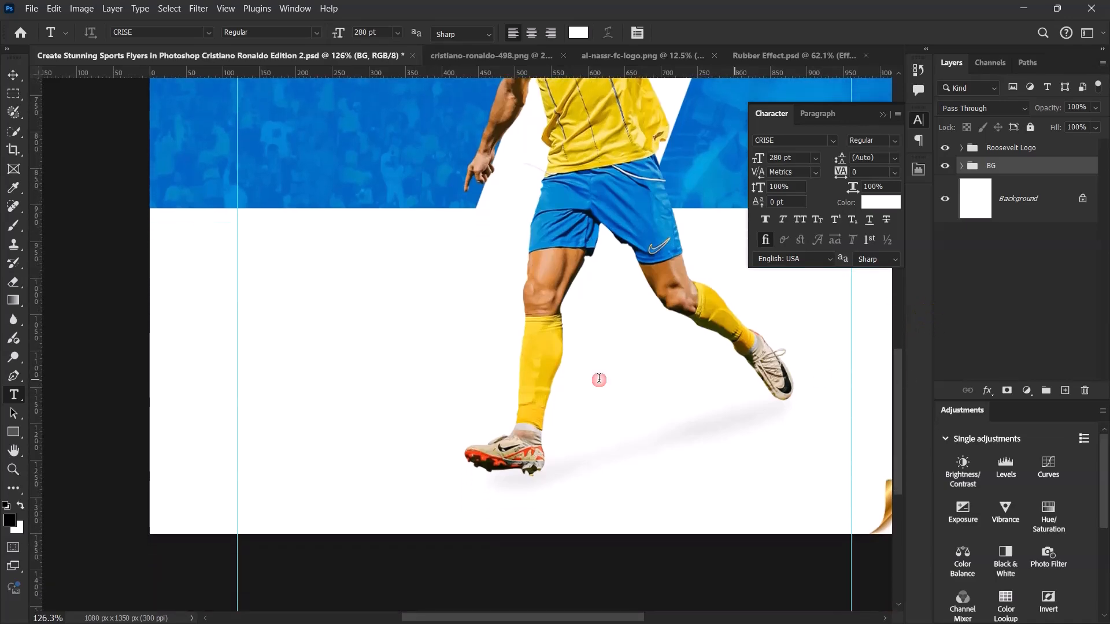
pyautogui.click(243, 346)
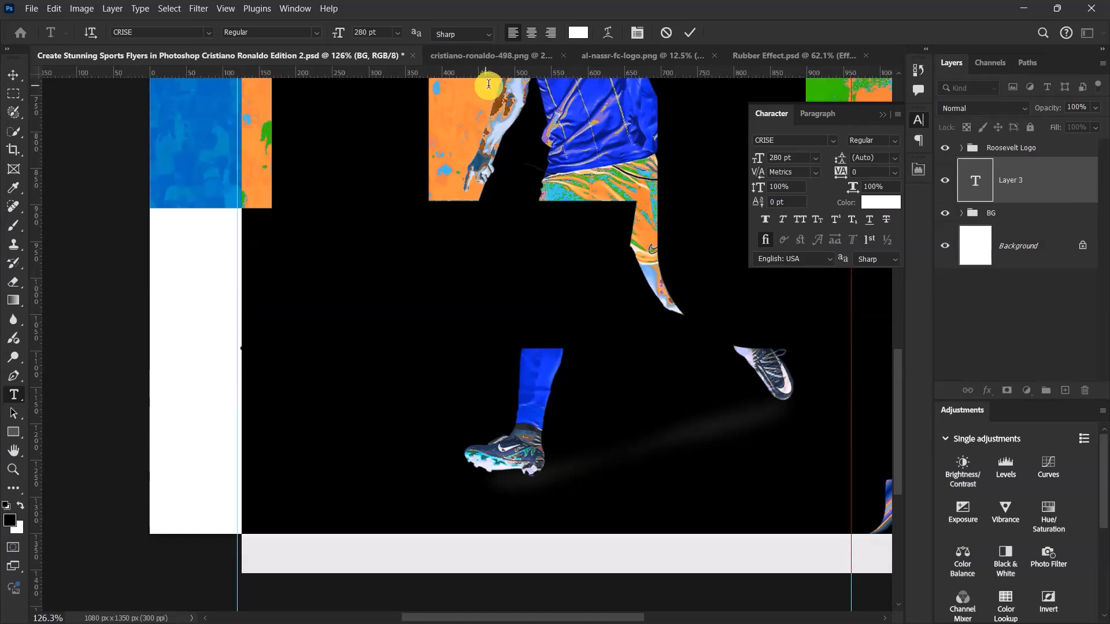
pyautogui.click(813, 158)
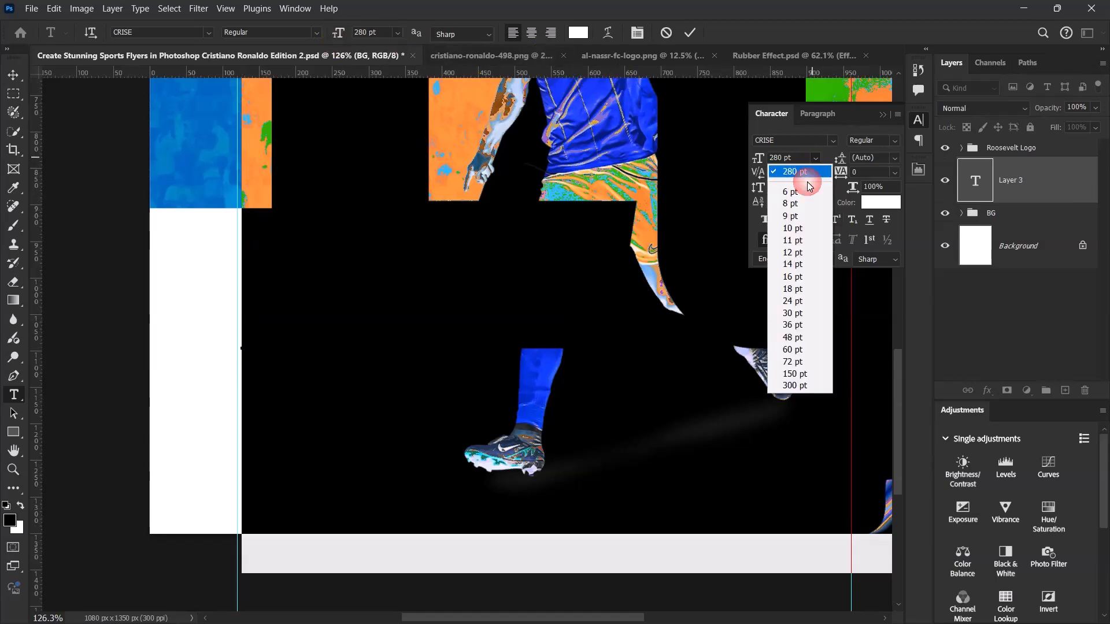
pyautogui.click(784, 302)
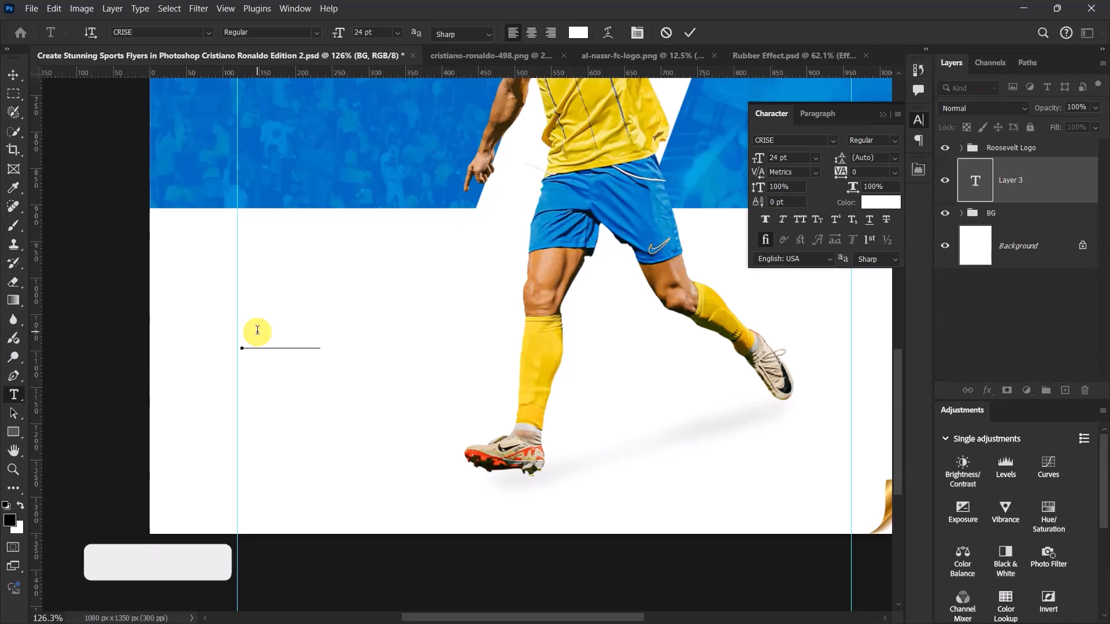
pyautogui.write('naldo')
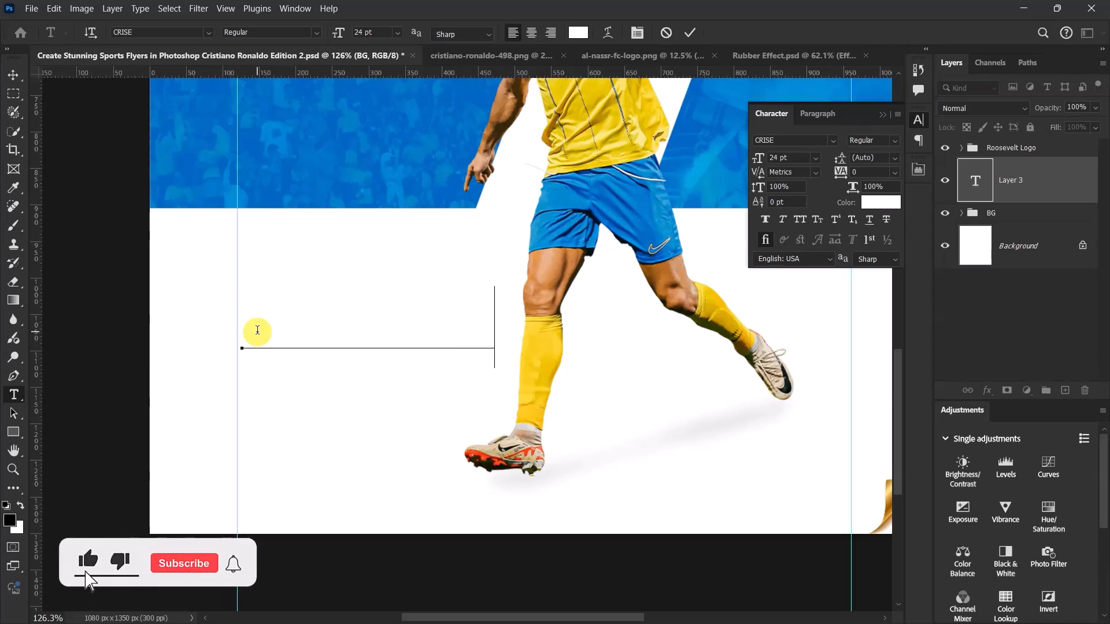
pyautogui.click(689, 33)
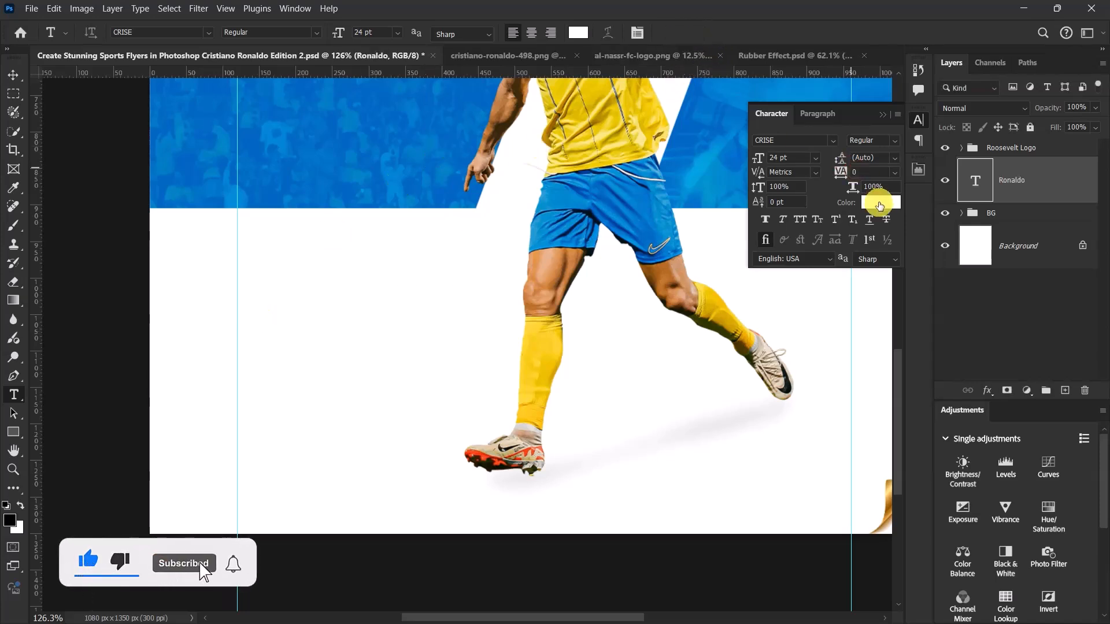
# - Colour the Ronaldo text black (#000000) and set it in all caps
pyautogui.click(879, 203)
pyautogui.moveTo(749, 235); pyautogui.dragTo(473, 367)
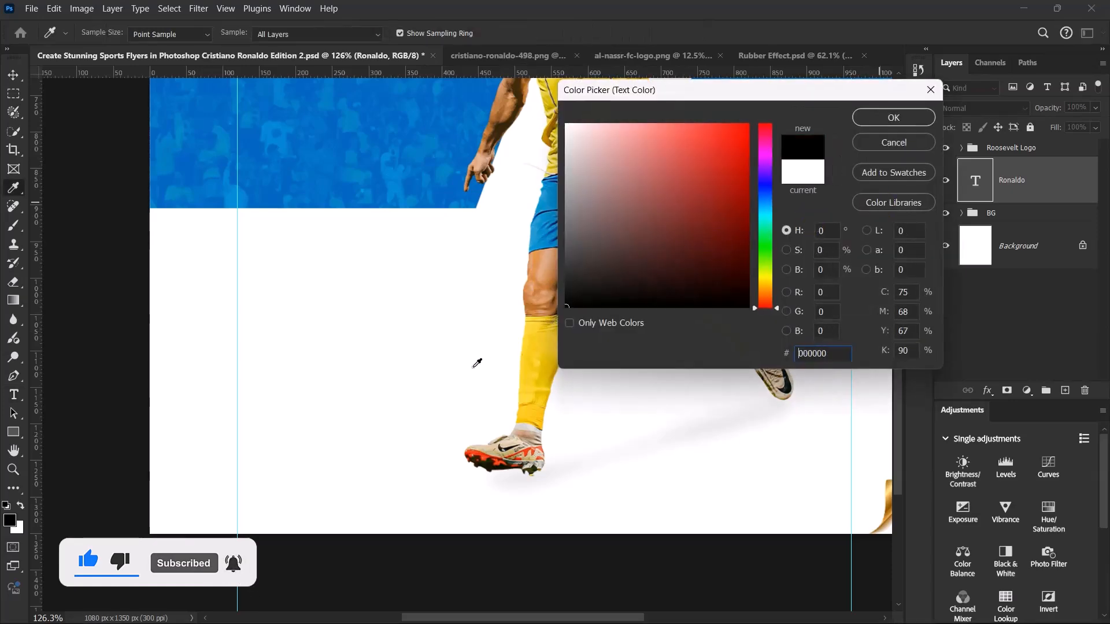
pyautogui.click(923, 116)
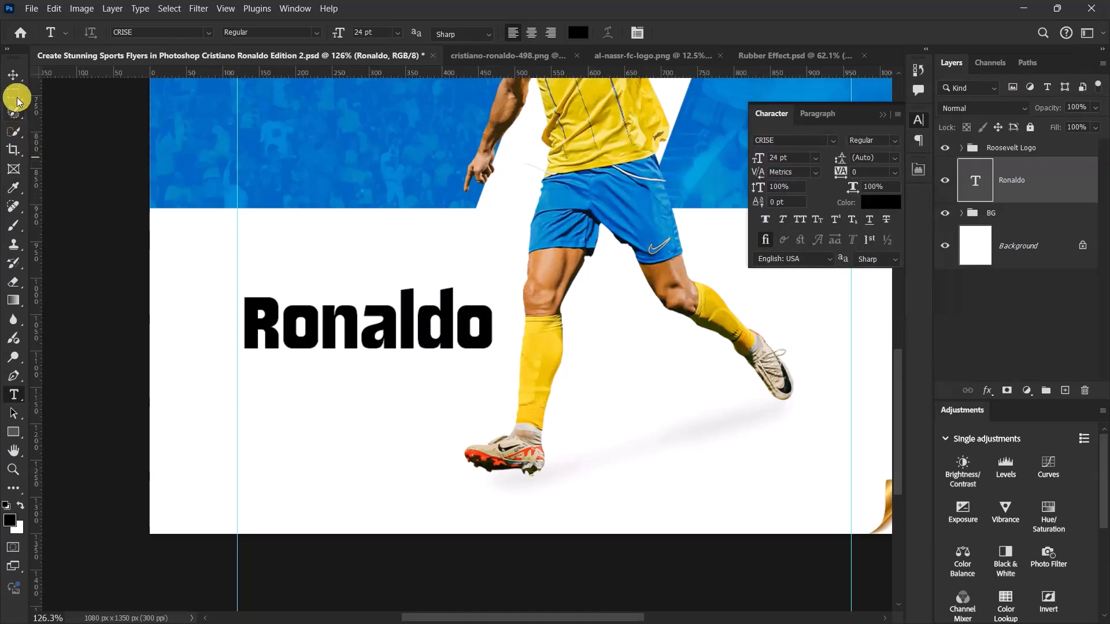
pyautogui.click(13, 74)
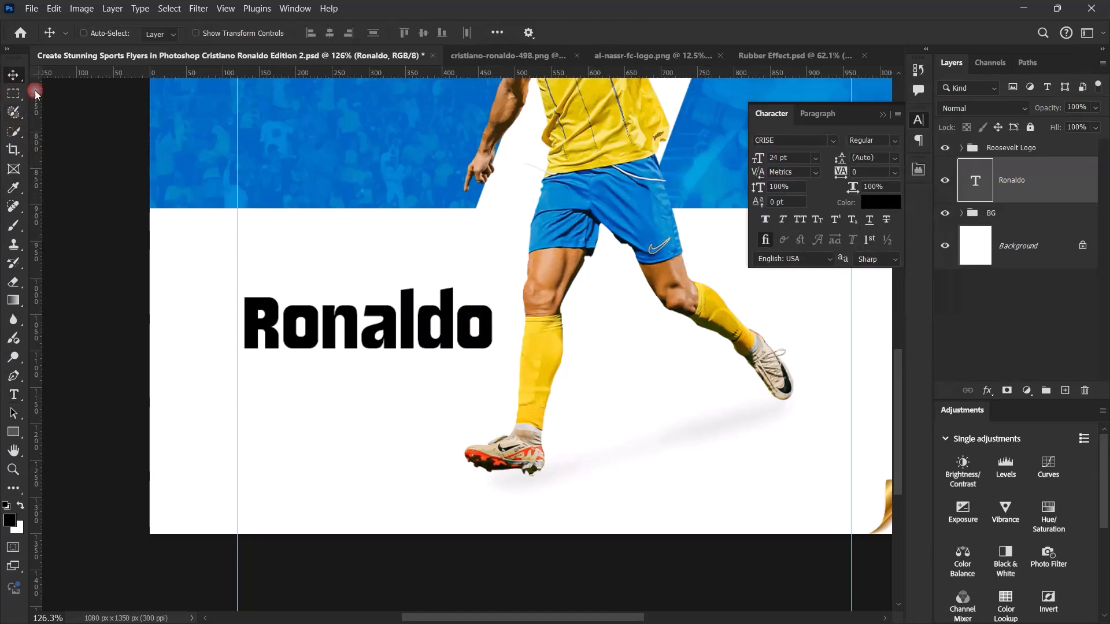
pyautogui.click(799, 220)
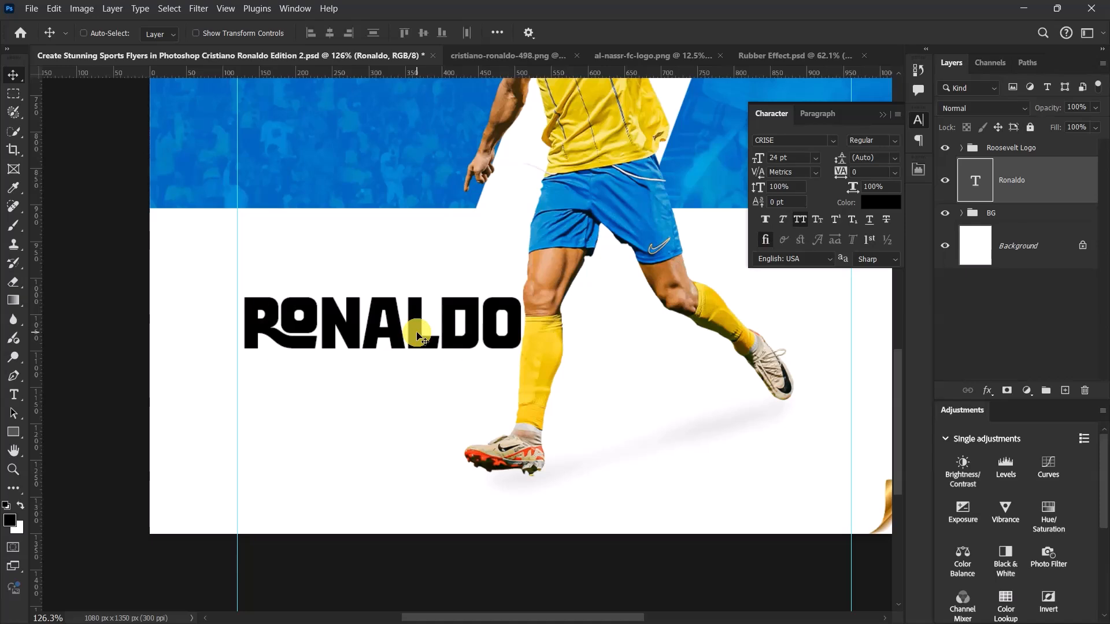
# - Set the Ronaldo text size to 18 pt and move the word against the left margin guide
pyautogui.click(782, 157)
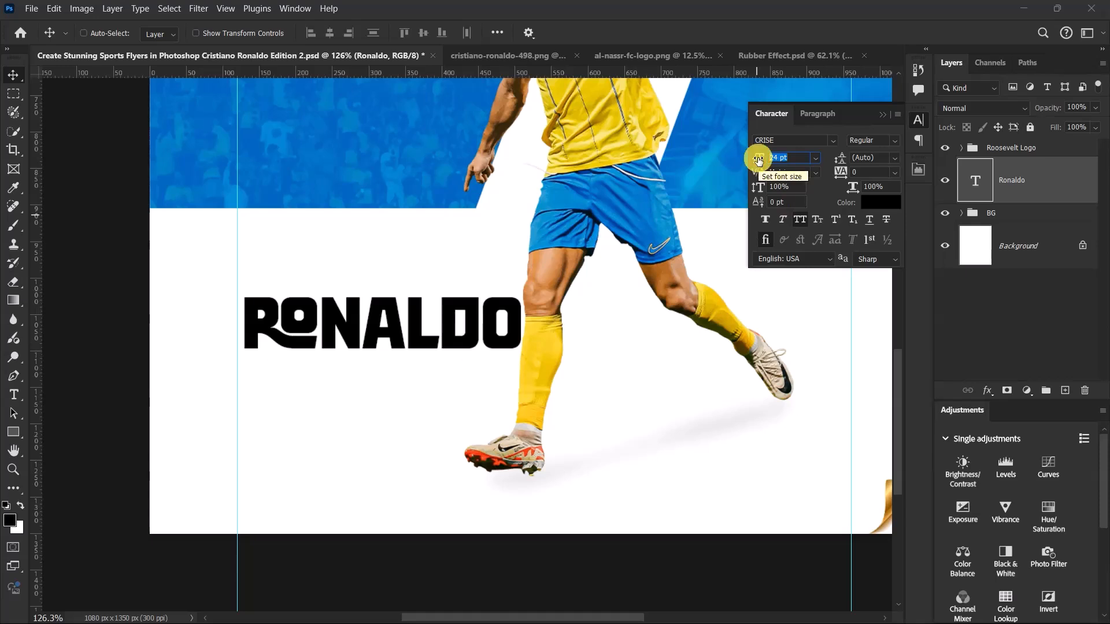
pyautogui.write('18')
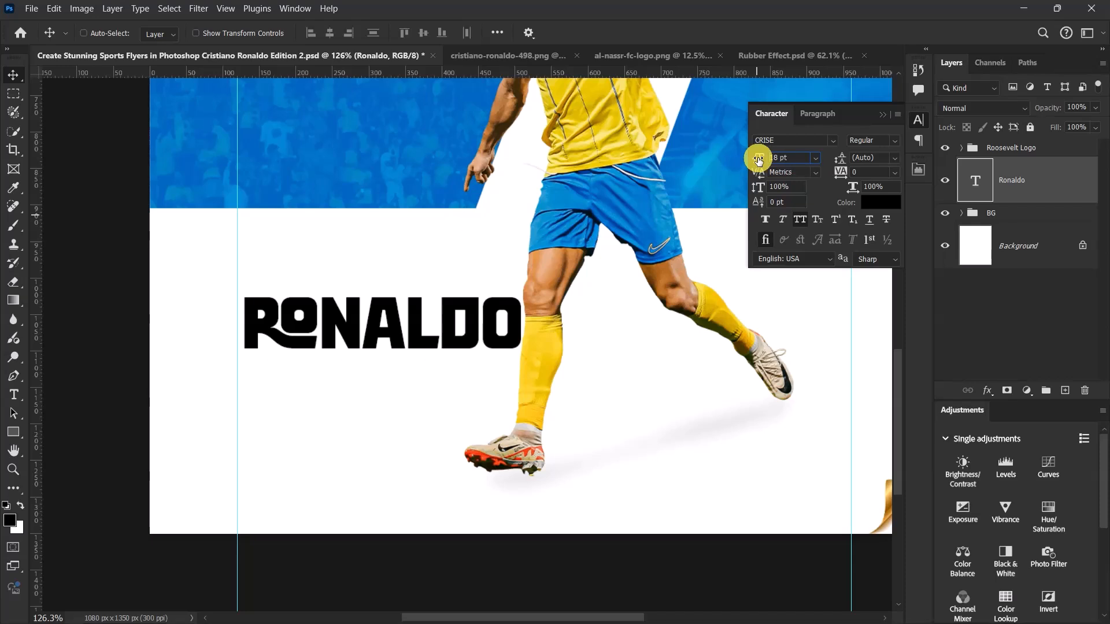
pyautogui.press('Return')
pyautogui.scroll(3, 347, 331)
pyautogui.moveTo(352, 333); pyautogui.dragTo(342, 336)
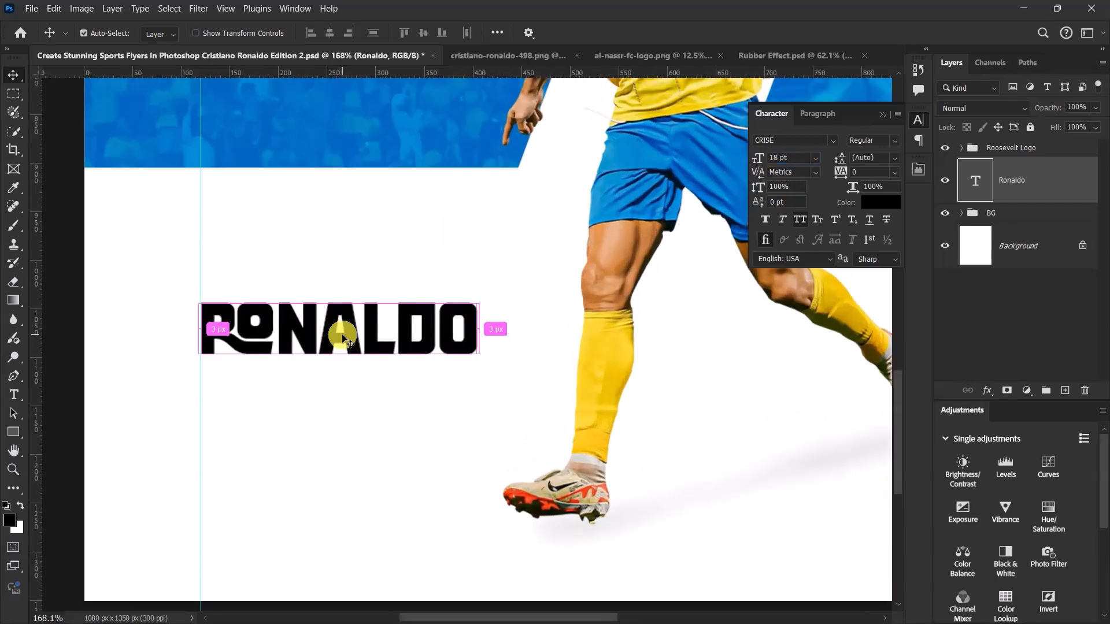
# - Scale the Ronaldo text up slightly to 18.46 pt and move it a little lower along the left margin guide
pyautogui.hotkey('ctrl', 't')
pyautogui.moveTo(482, 375); pyautogui.dragTo(489, 377)
pyautogui.click(715, 33)
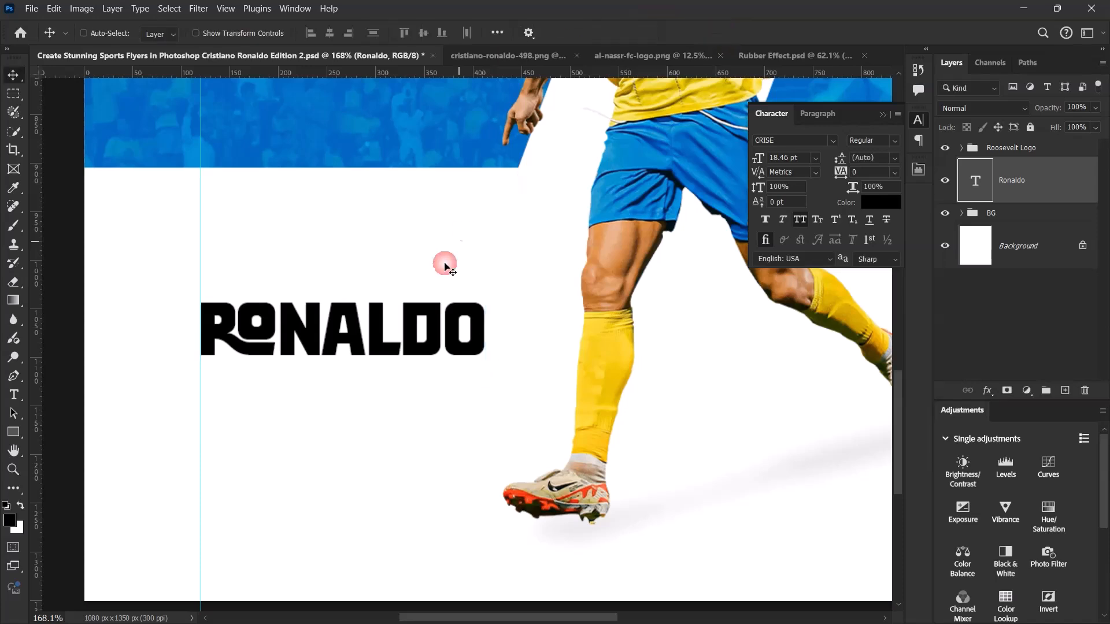
pyautogui.moveTo(344, 341); pyautogui.dragTo(349, 391)
# - Change the Ronaldo text colour to blue #028dcc
pyautogui.click(875, 203)
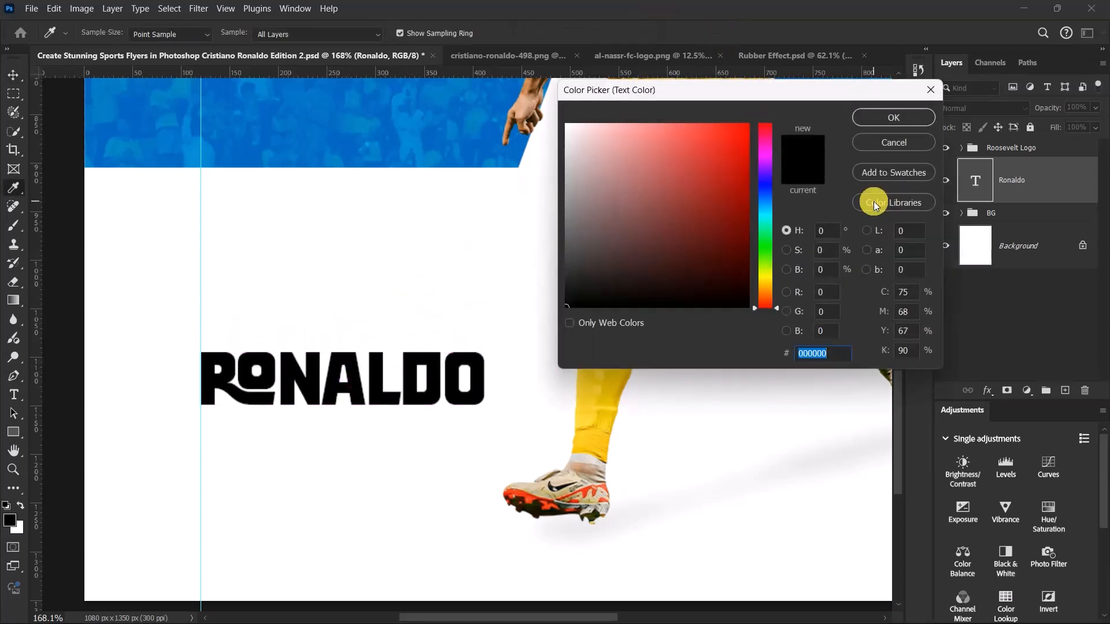
pyautogui.write('028')
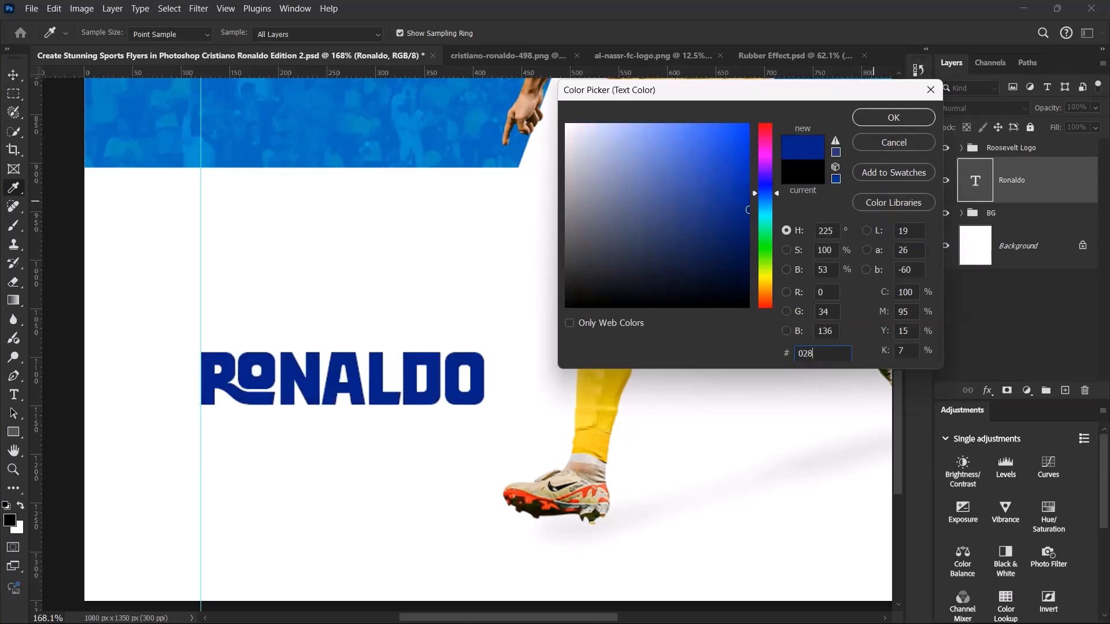
pyautogui.write('dcc')
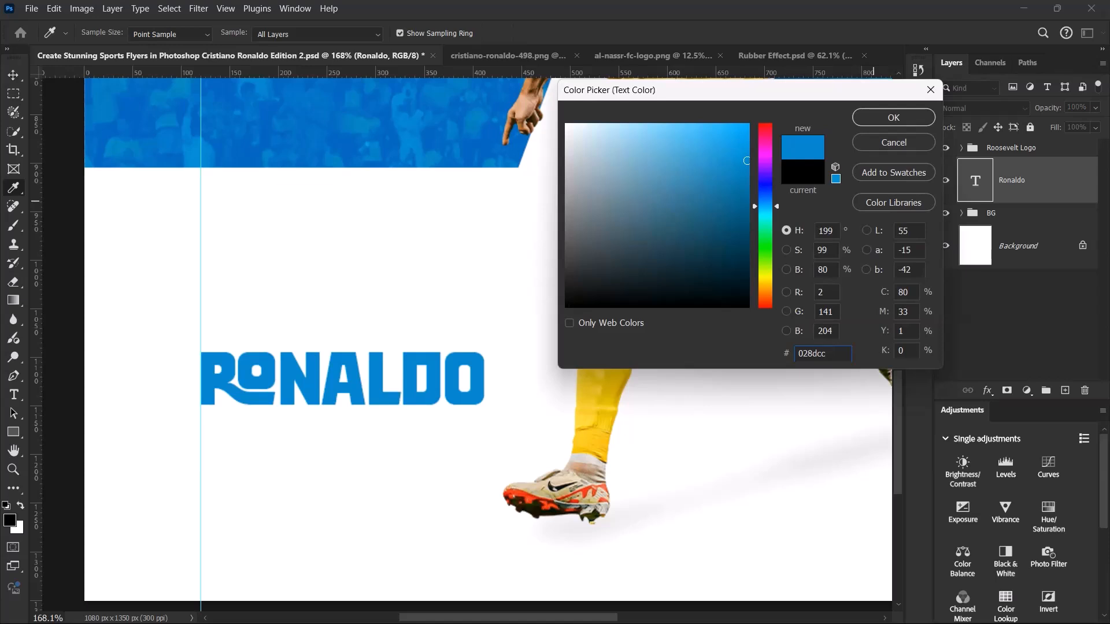
pyautogui.click(897, 116)
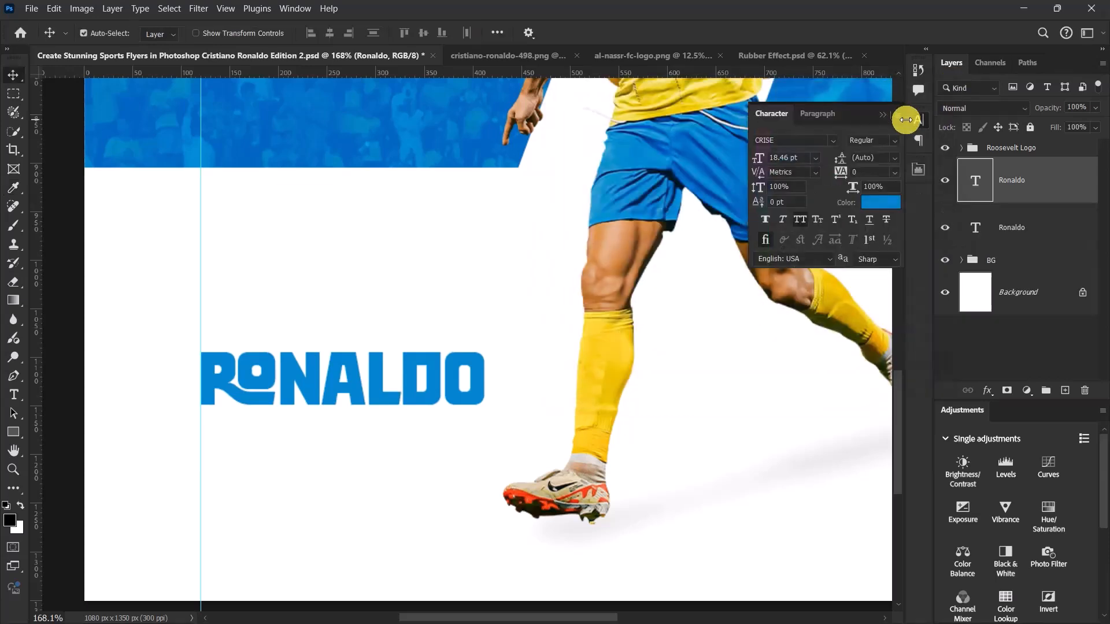
# - Place a copy of the Ronaldo text directly above the original and replace its wording with "Cristiano"
pyautogui.moveTo(306, 379); pyautogui.dragTo(326, 301)
pyautogui.doubleClick(326, 299)
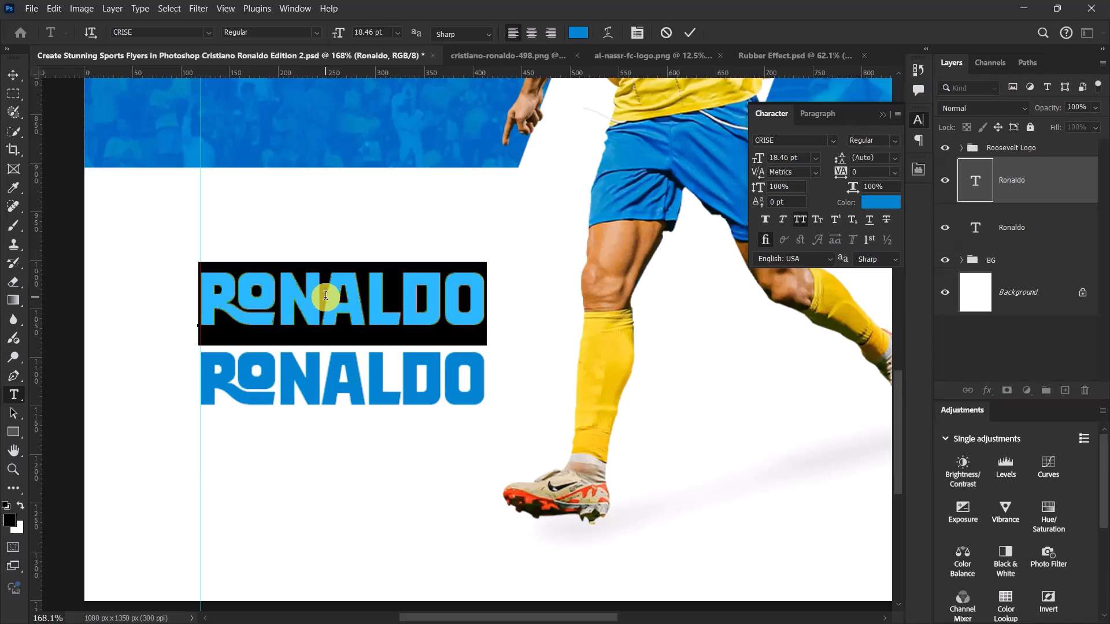
pyautogui.write('CIST')
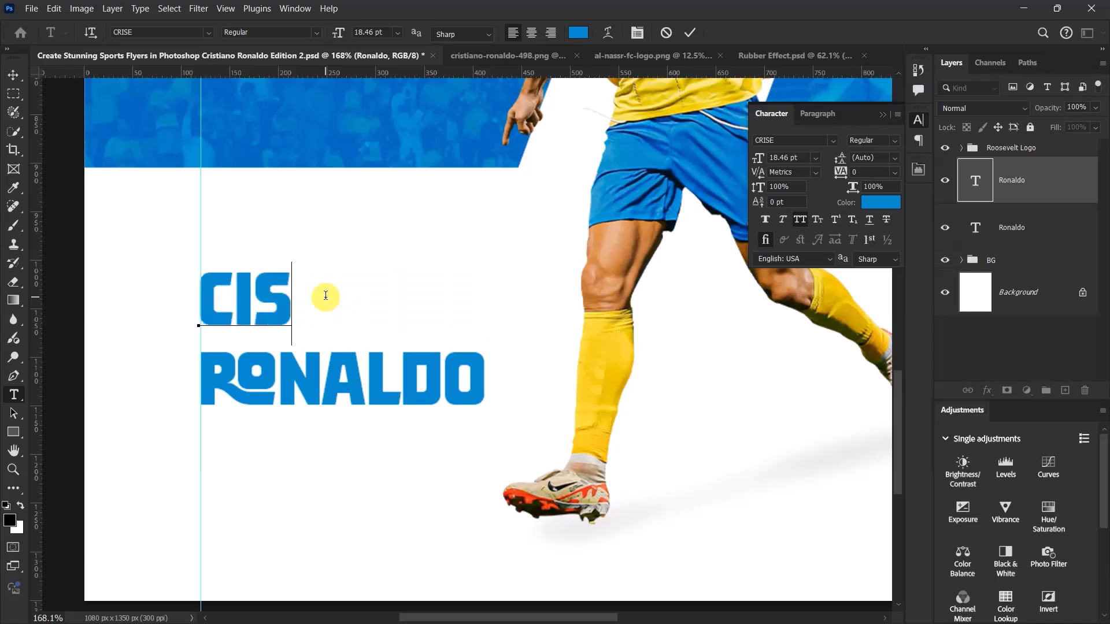
pyautogui.press('BackSpace')
pyautogui.press('BackSpace')
pyautogui.press('BackSpace')
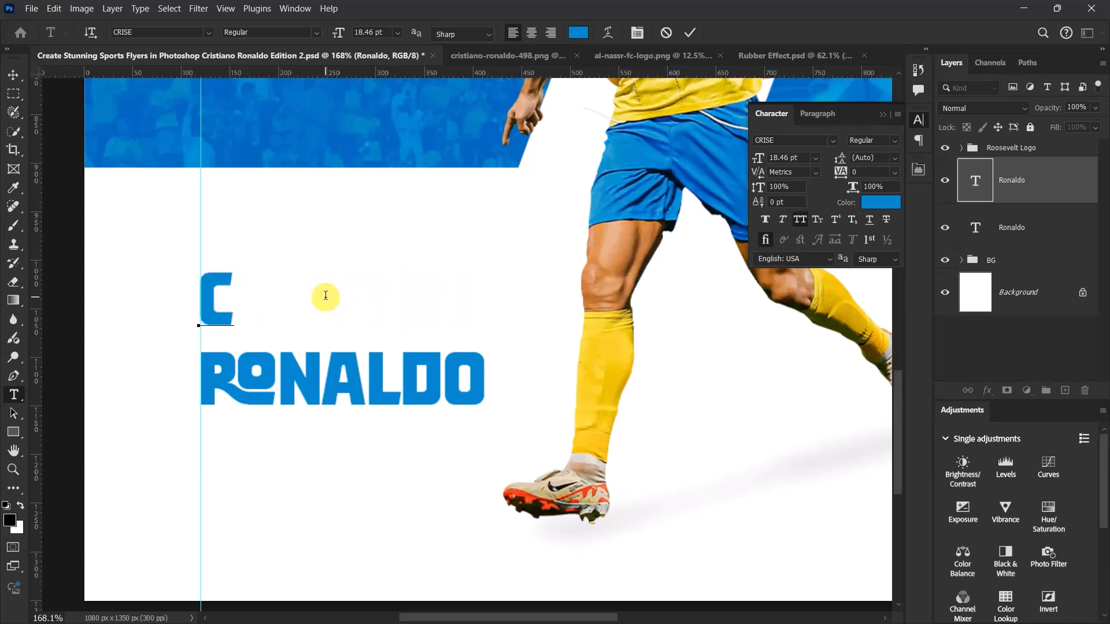
pyautogui.write('RIST')
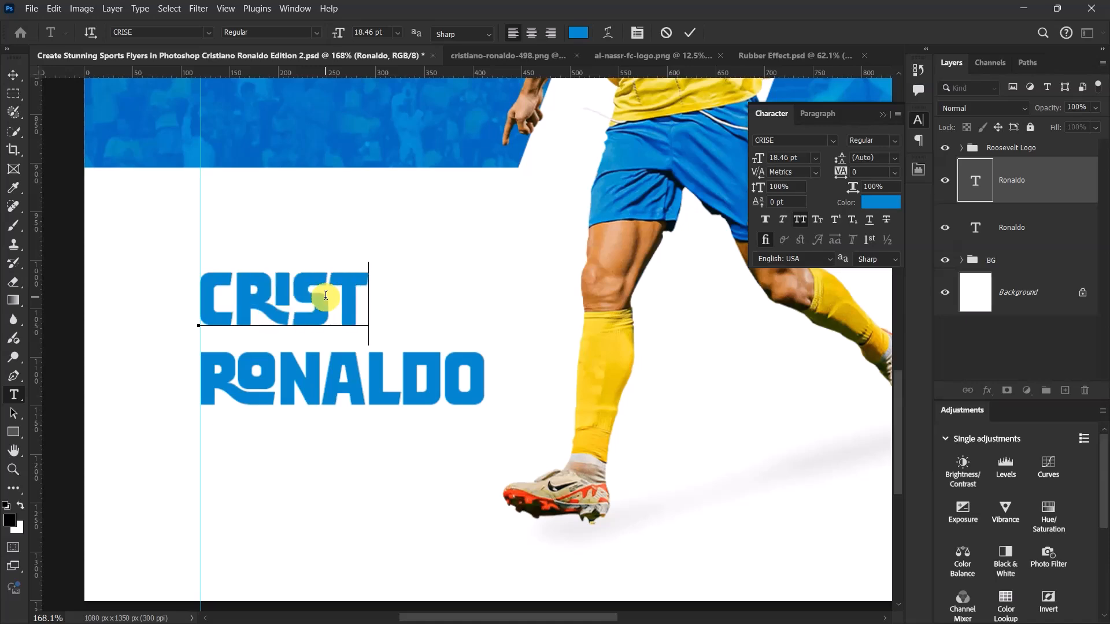
pyautogui.write('IA')
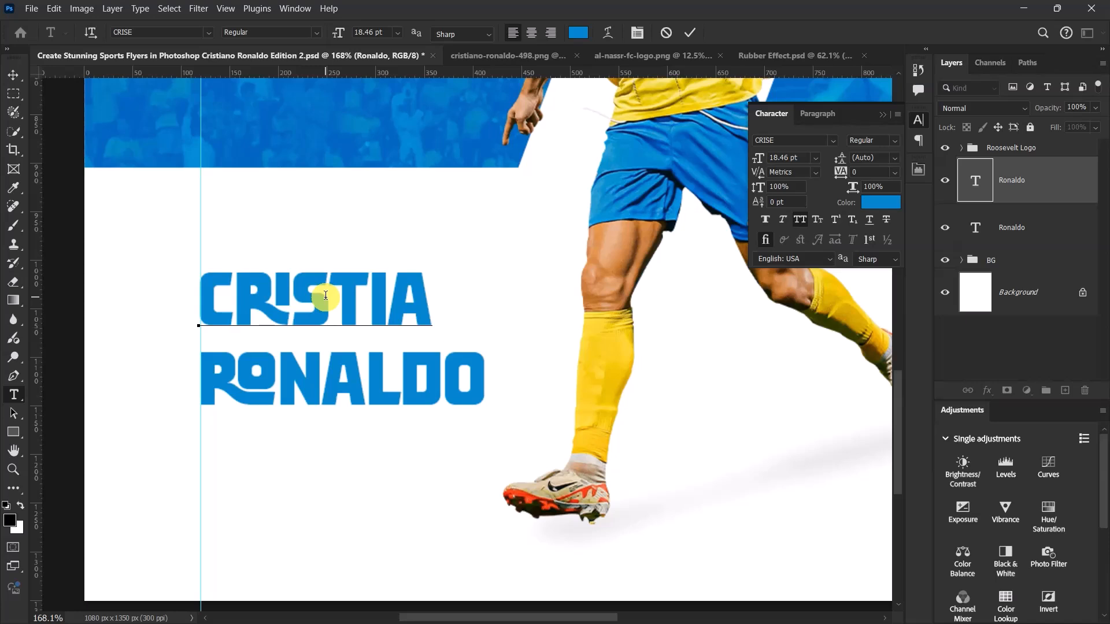
pyautogui.write('NO')
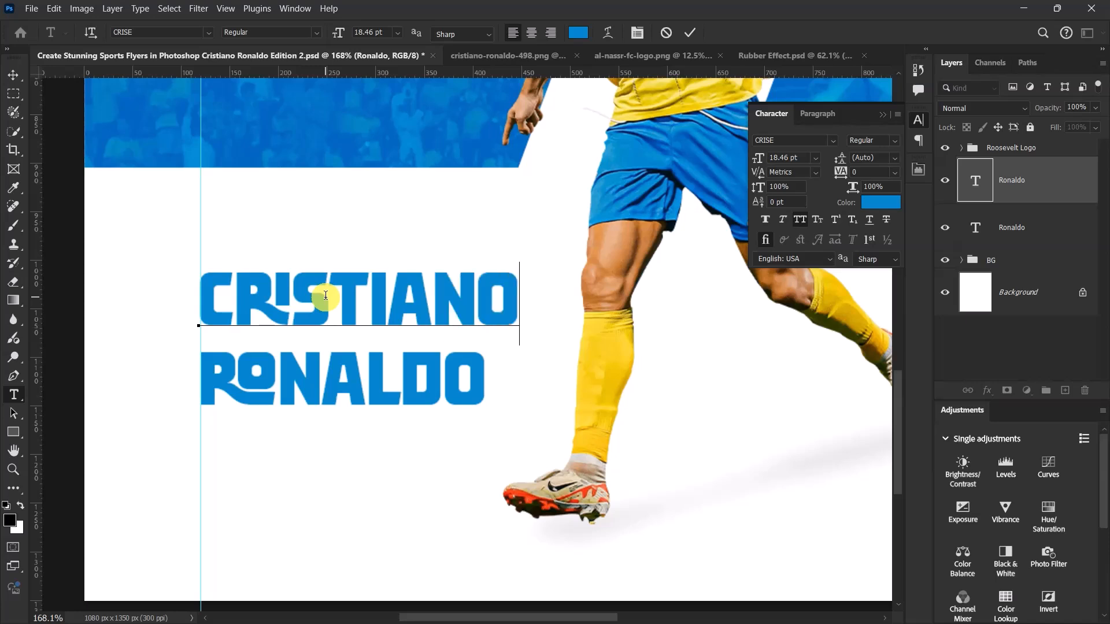
pyautogui.click(691, 31)
pyautogui.press('v')
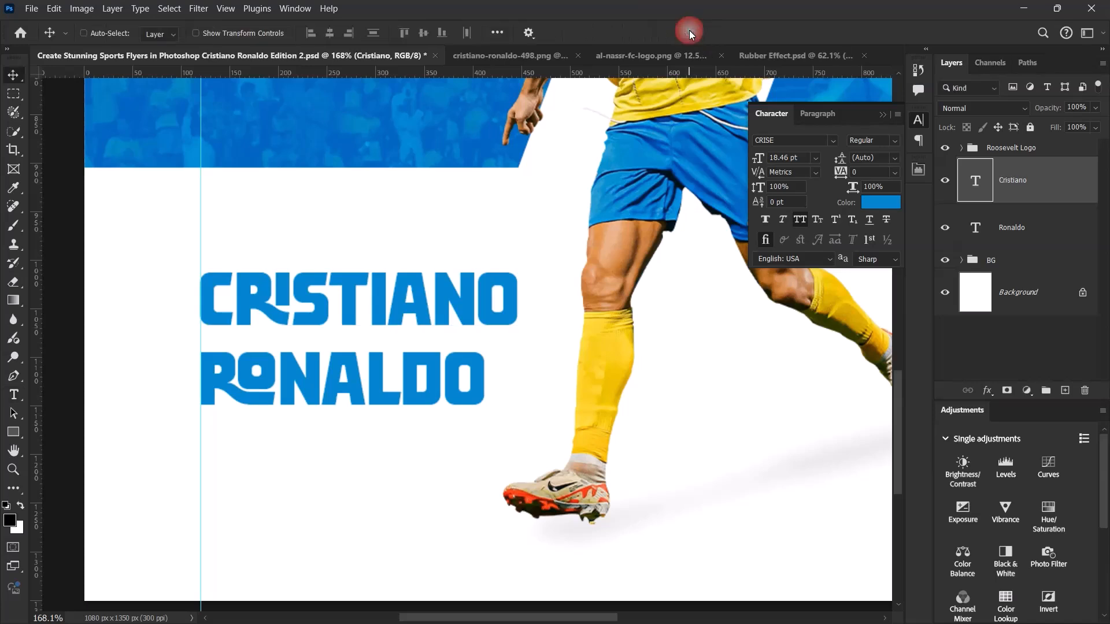
# - Set the Cristiano text size to 10 pt, scale it up to 10.7 pt and align it with the left margin guide
pyautogui.click(804, 156)
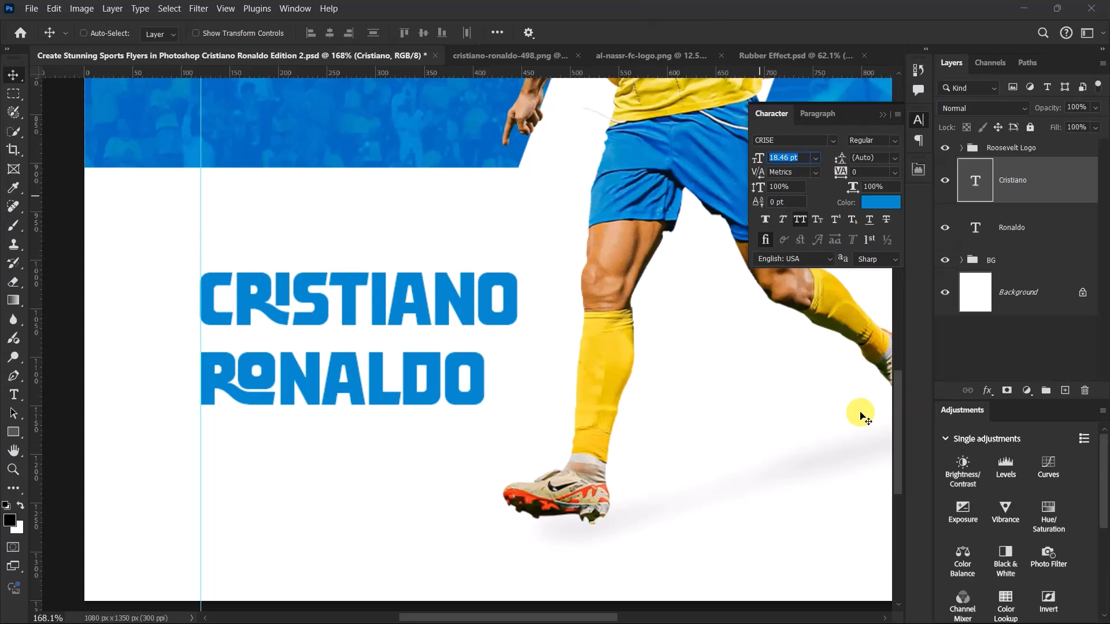
pyautogui.press('Return')
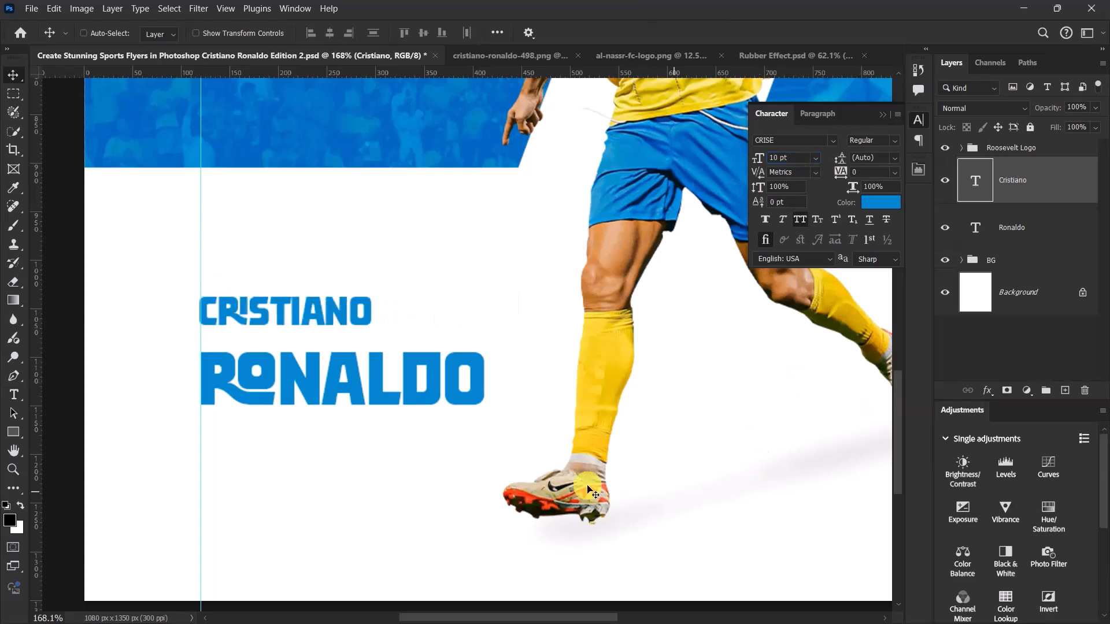
pyautogui.scroll(3, 360, 365)
pyautogui.scroll(1, 359, 365)
pyautogui.hotkey('ctrl', 't')
pyautogui.moveTo(364, 281); pyautogui.dragTo(379, 283)
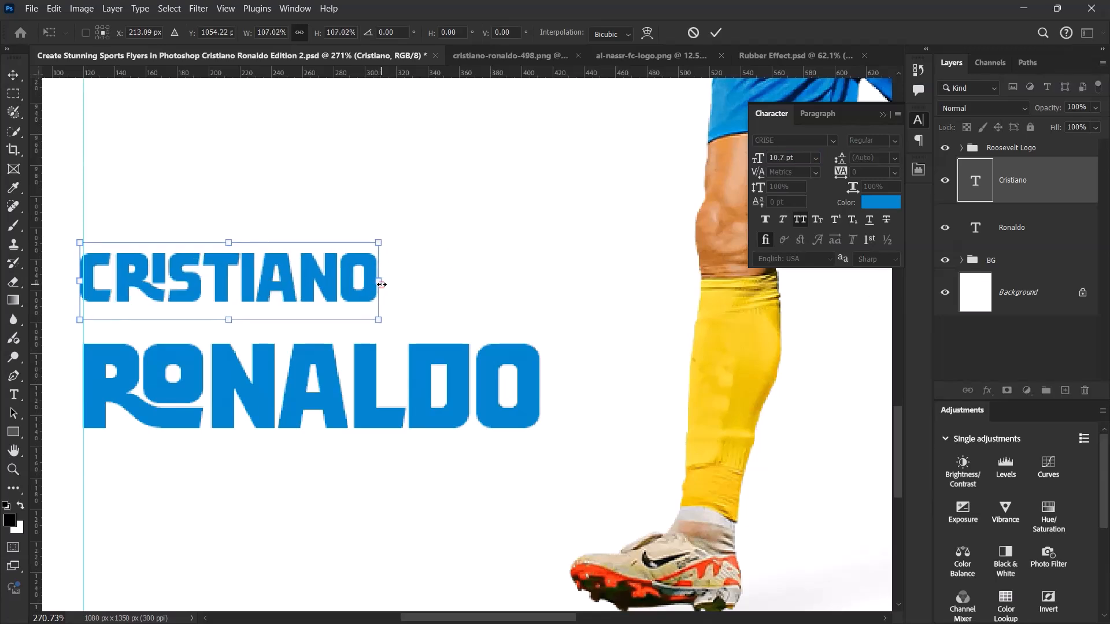
pyautogui.press('Right')
pyautogui.press('Right')
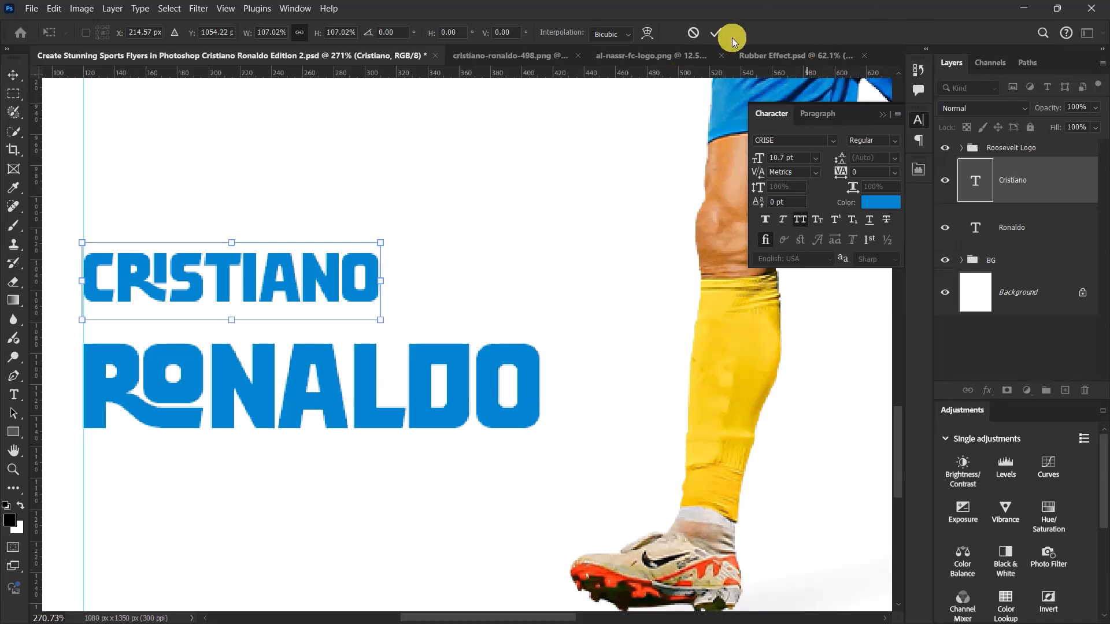
pyautogui.click(717, 32)
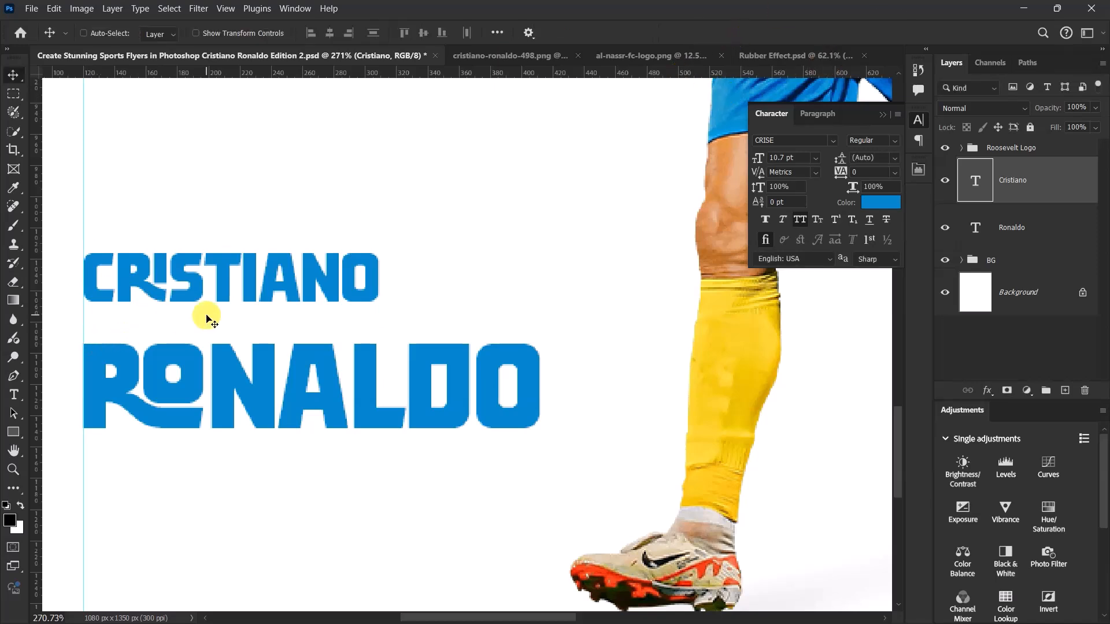
# - Move the Cristiano text down so it sits just above the Ronaldo text
pyautogui.hotkey('shift', 'Down')
pyautogui.hotkey('shift', 'Down')
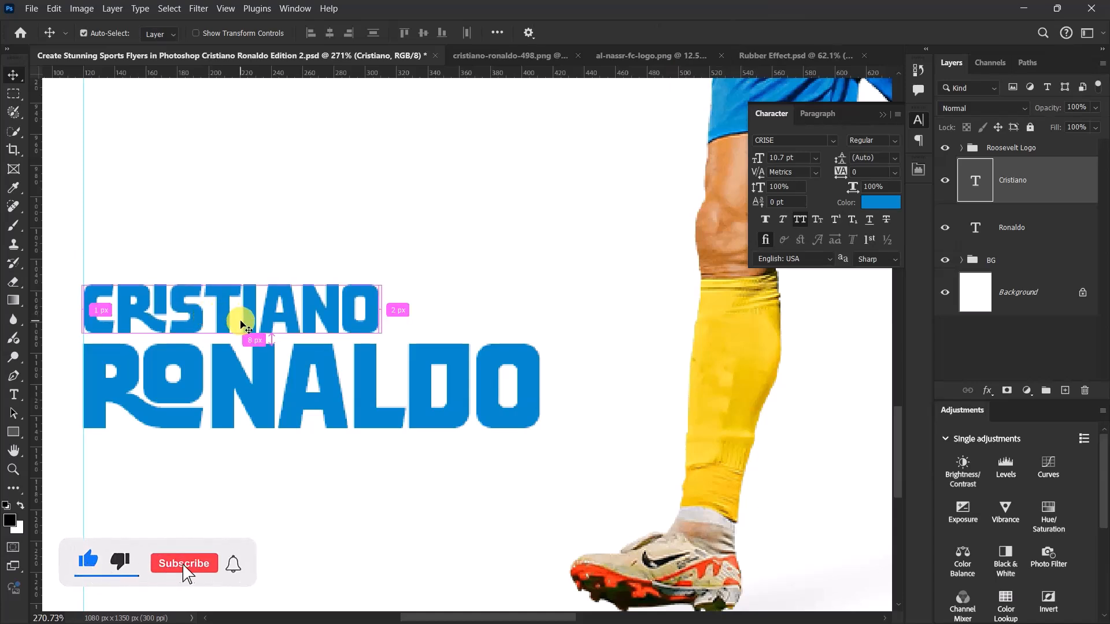
pyautogui.hotkey('ctrl', '0')
pyautogui.scroll(5, 377, 570)
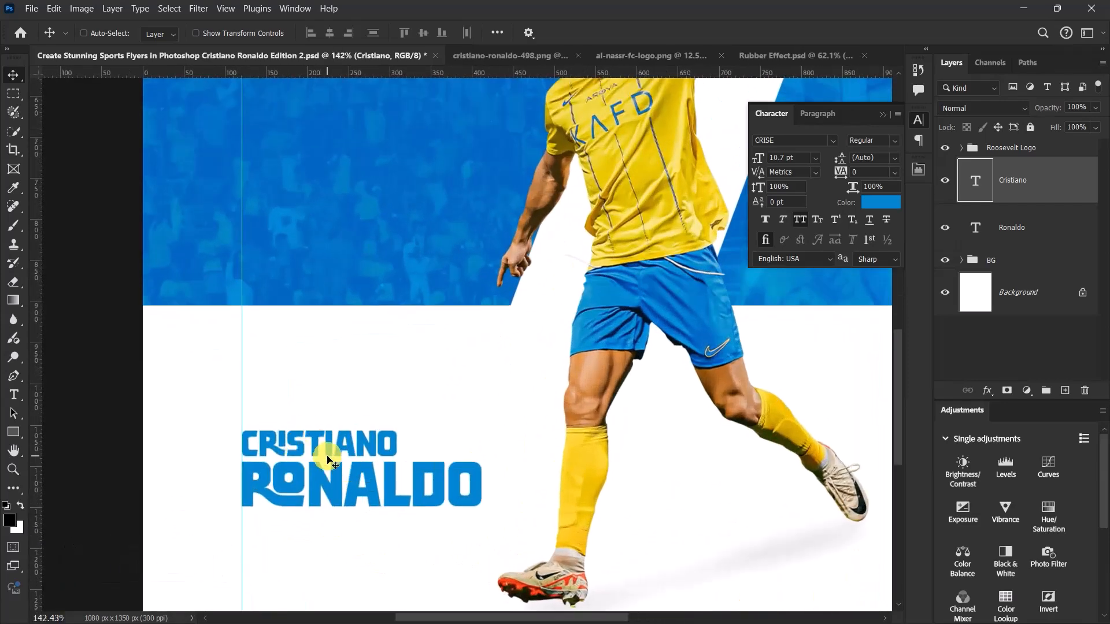
# - Change the Cristiano text colour to yellow #f2d224
pyautogui.scroll(1, 328, 460)
pyautogui.click(881, 202)
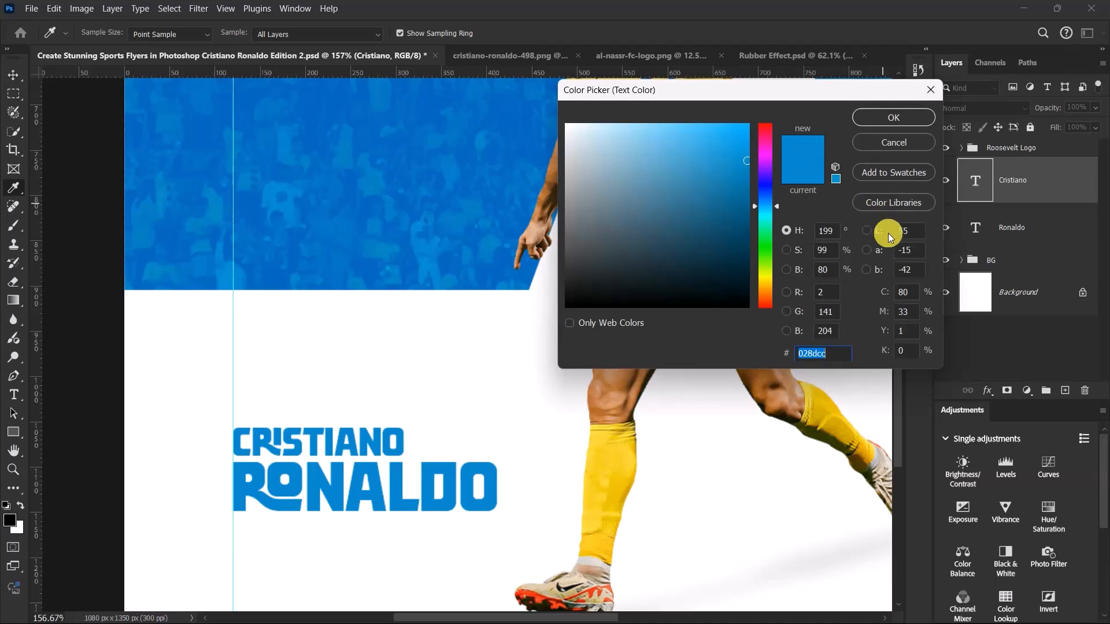
pyautogui.write('f')
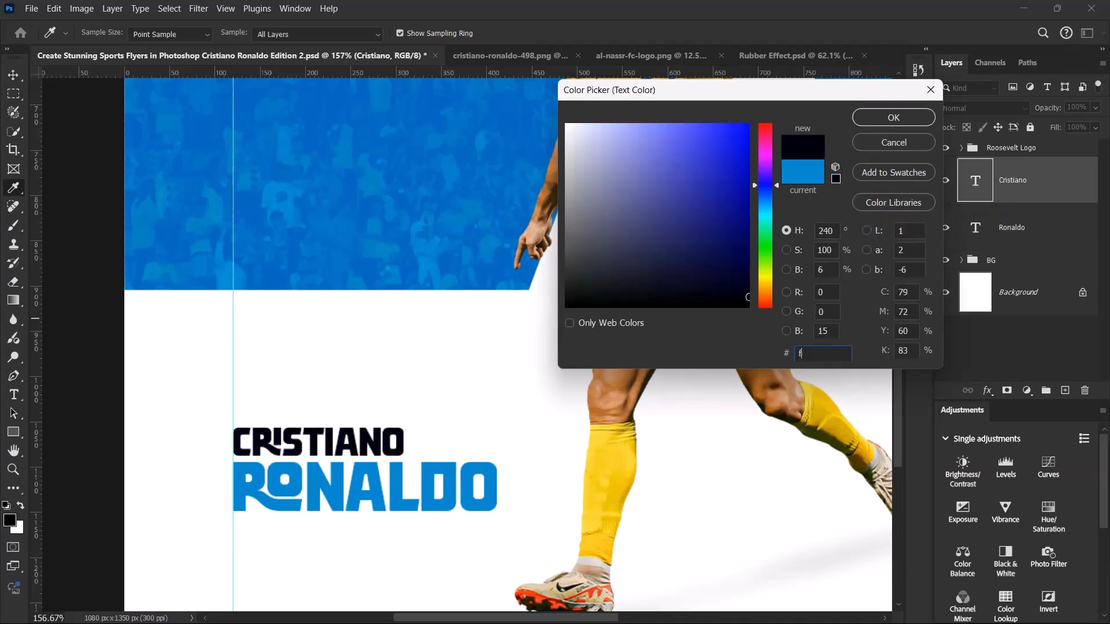
pyautogui.write('2d')
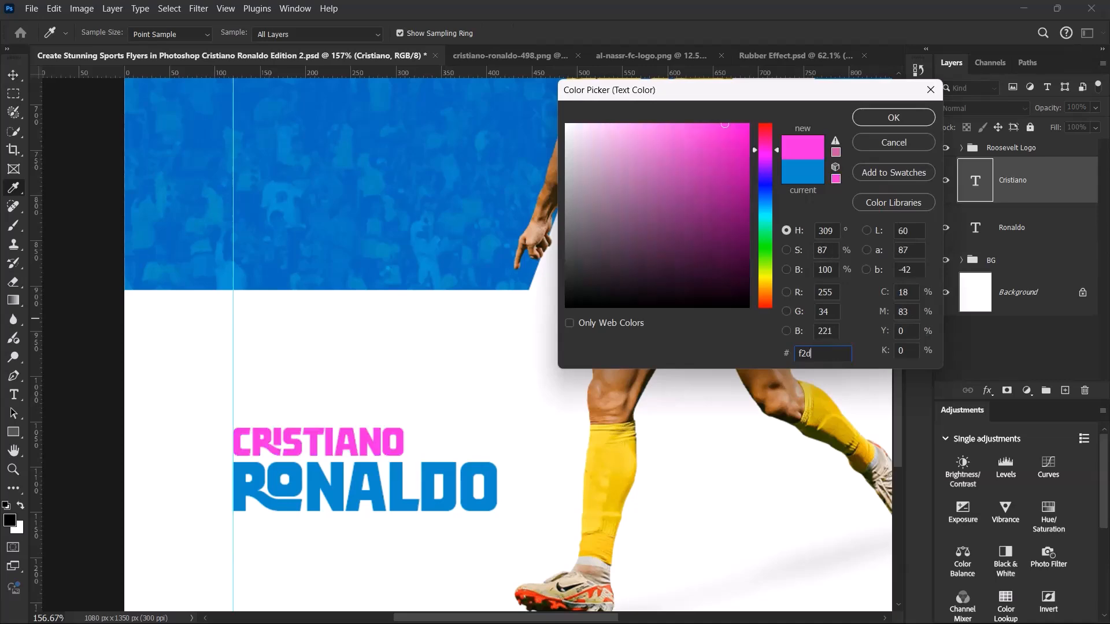
pyautogui.write('224')
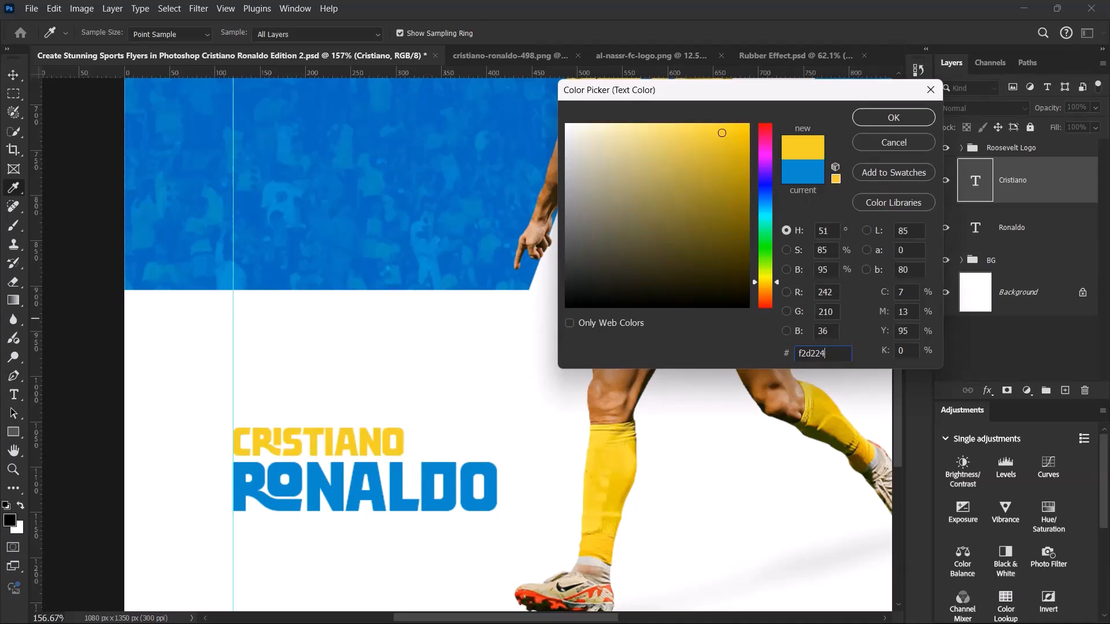
pyautogui.click(879, 111)
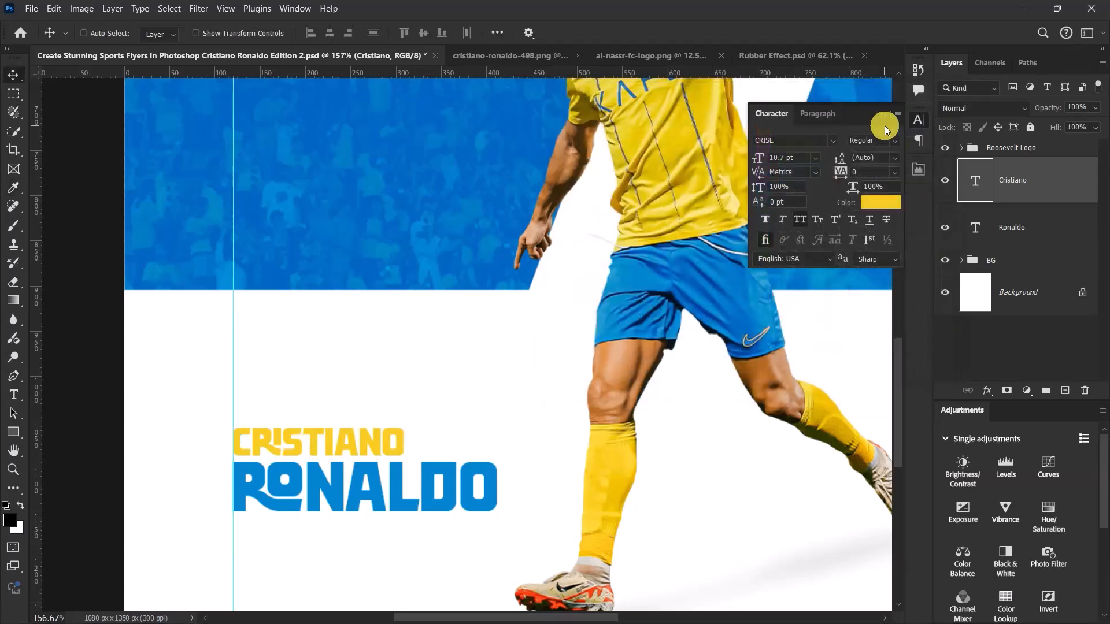
# - Group the Cristiano and Ronaldo text layers and name the group "Name"
pyautogui.hotkey('ctrl', '0')
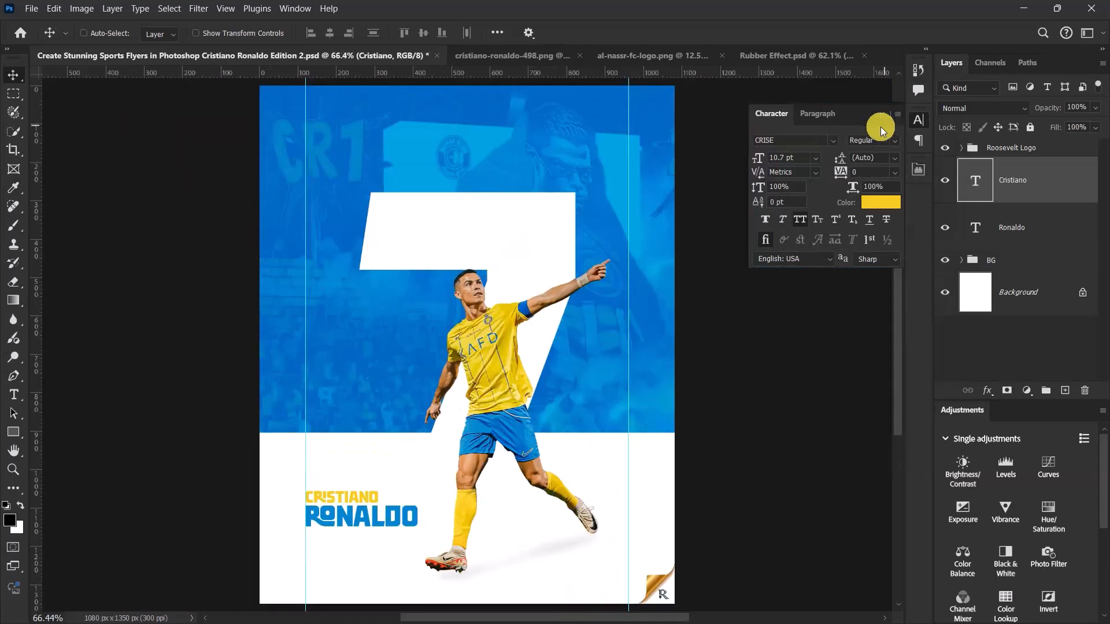
pyautogui.scroll(-4, 603, 242)
pyautogui.scroll(6, 459, 486)
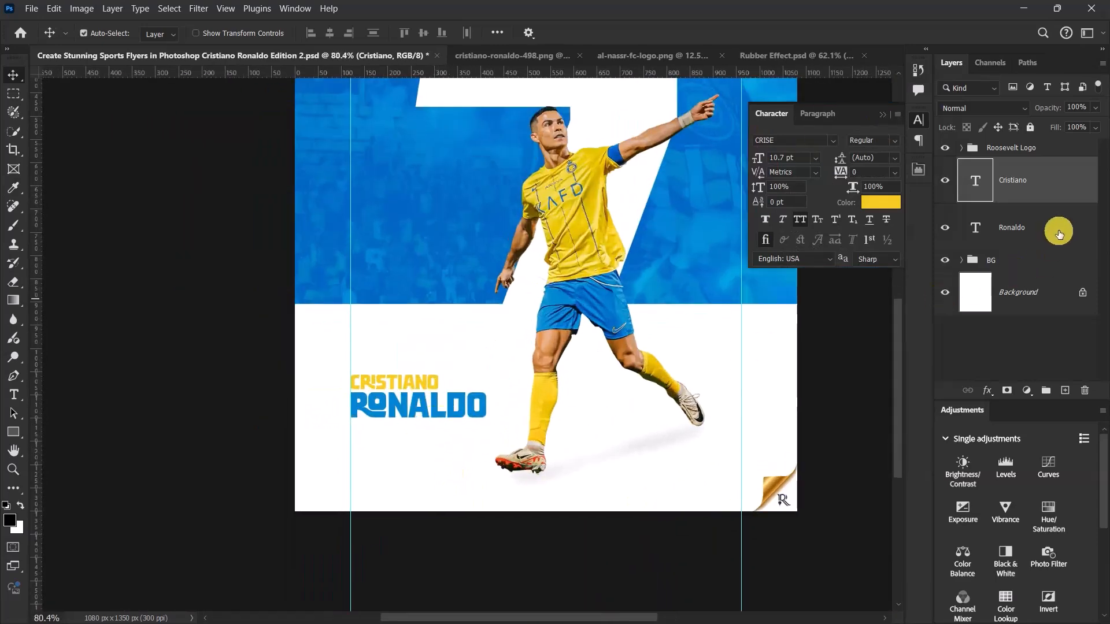
pyautogui.keyDown('ctrl'); pyautogui.click(1052, 225); pyautogui.keyUp('ctrl')
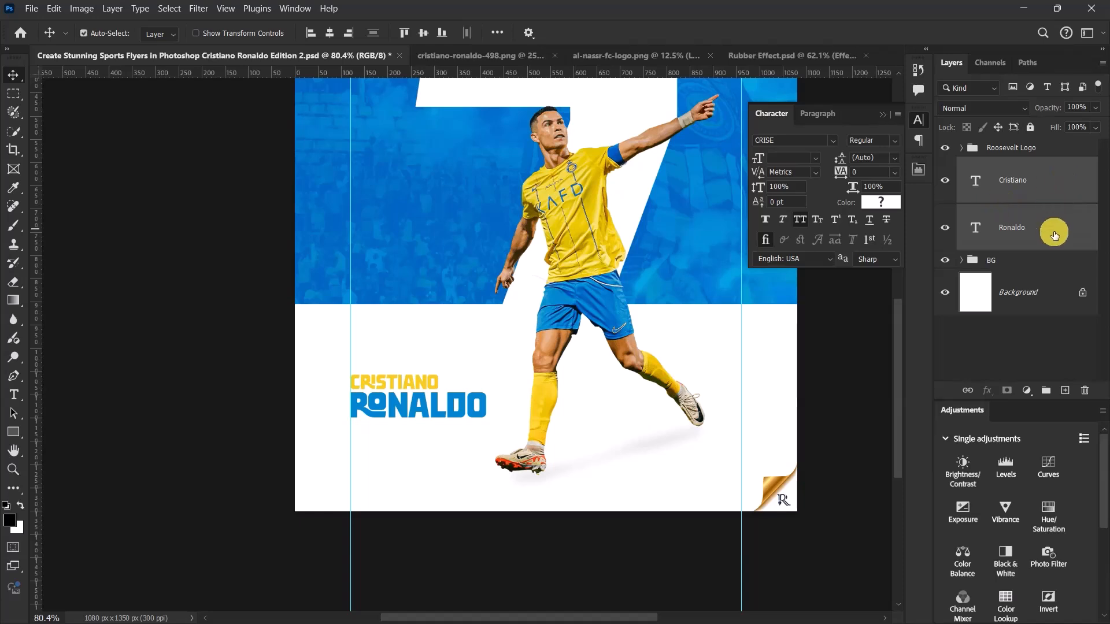
pyautogui.hotkey('ctrl', 'g')
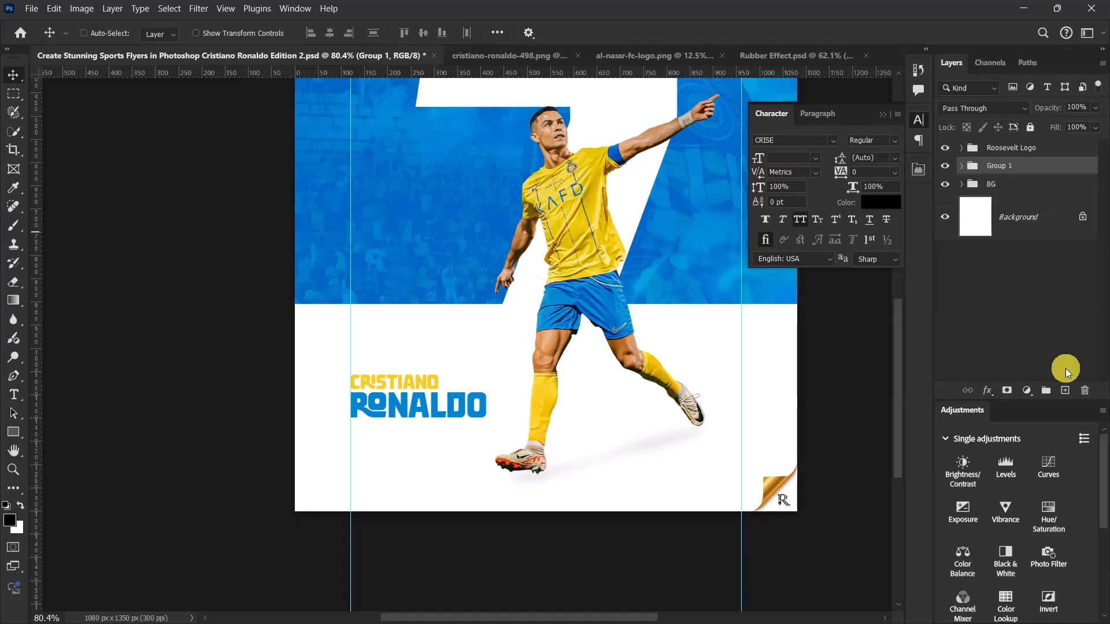
pyautogui.doubleClick(1006, 165)
pyautogui.write('Nam')
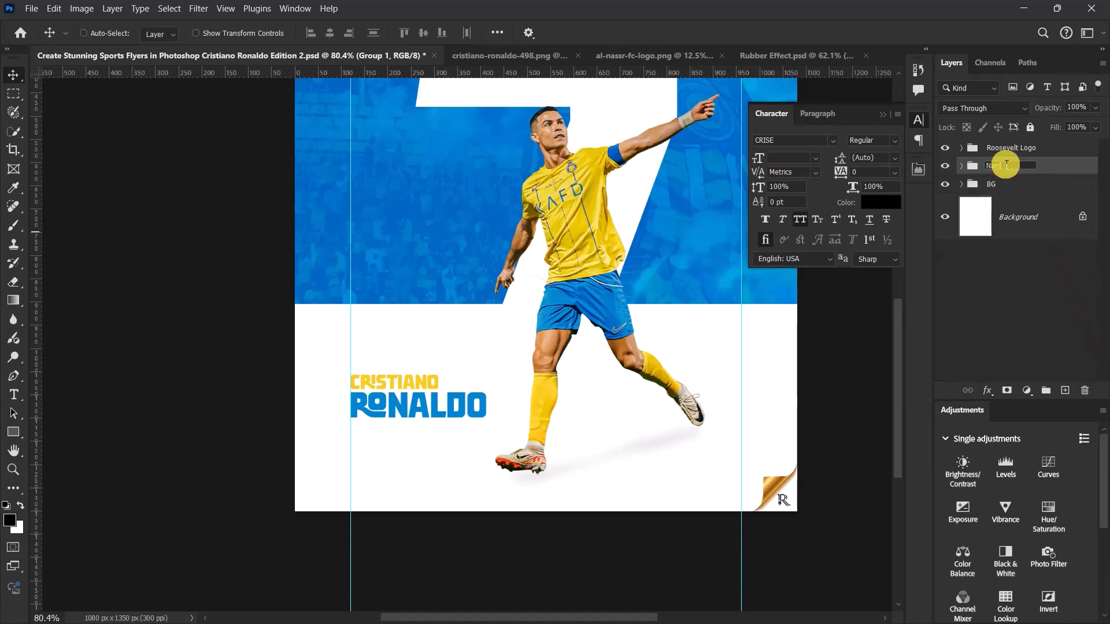
pyautogui.click(1081, 174)
pyautogui.click(944, 166)
pyautogui.click(946, 167)
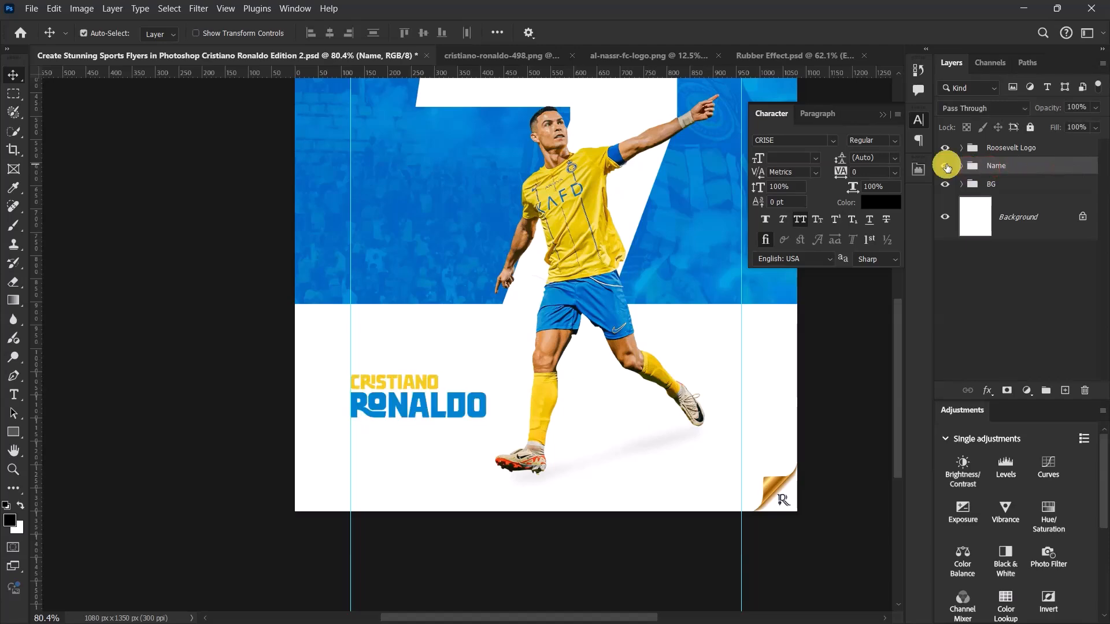
# - Place a horizontal guide at the top edge of the yellow sock on the player's front leg, hiding the Name group briefly to check it
pyautogui.hotkey('ctrl', '0')
pyautogui.scroll(8, 407, 511)
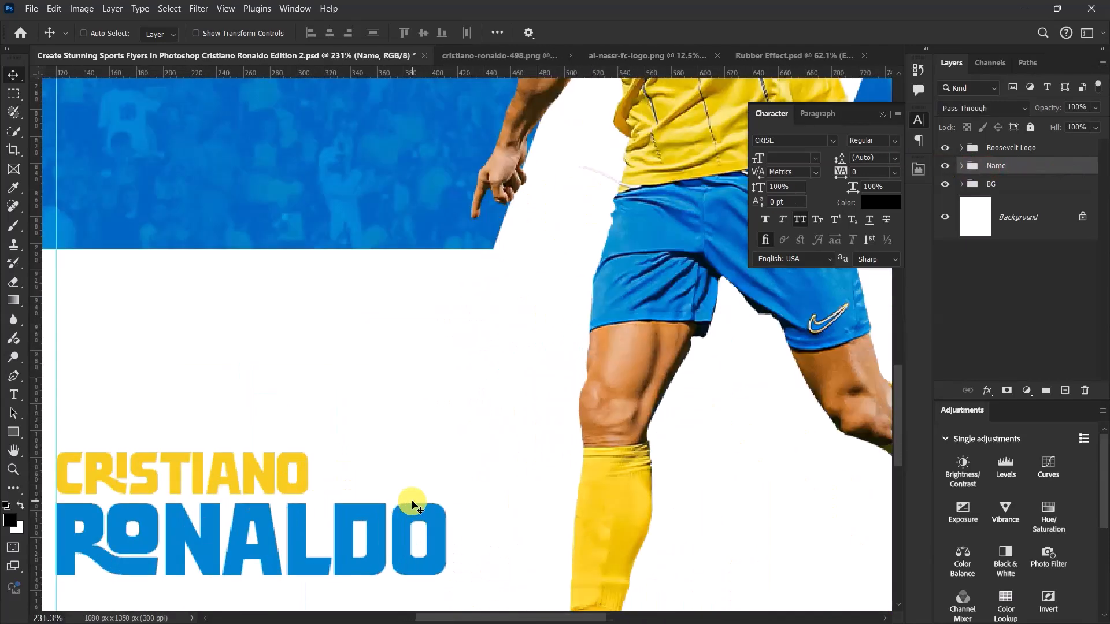
pyautogui.moveTo(596, 74); pyautogui.dragTo(579, 448)
pyautogui.click(944, 165)
pyautogui.scroll(-5, 580, 449)
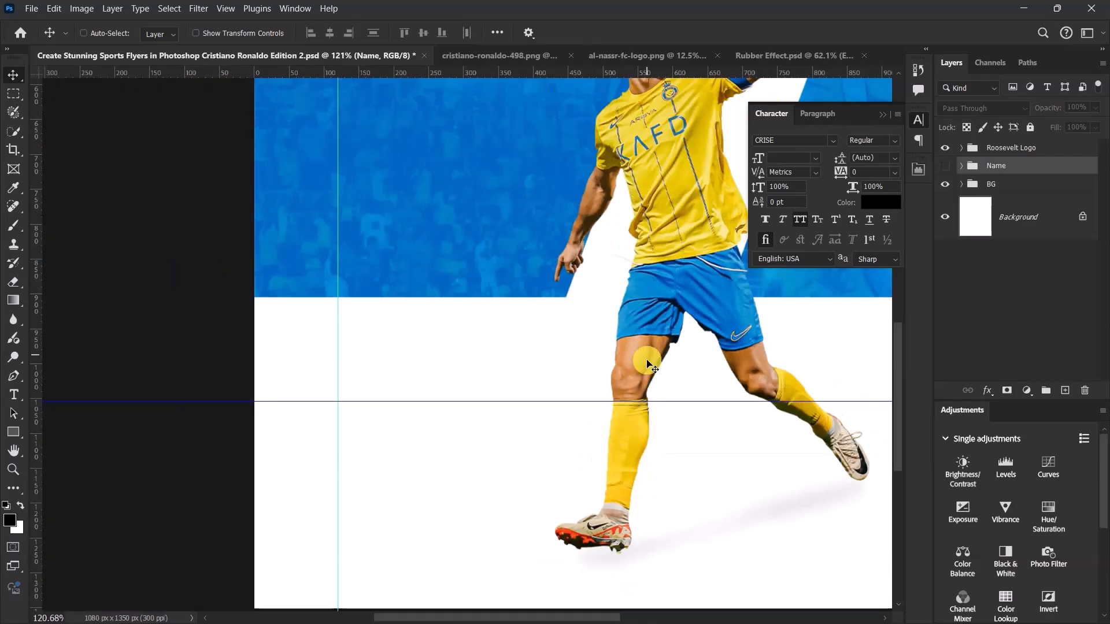
pyautogui.click(944, 168)
# - Nudge the Name group up until the Cristiano text meets the horizontal guide, and remove that guide
pyautogui.scroll(3, 438, 473)
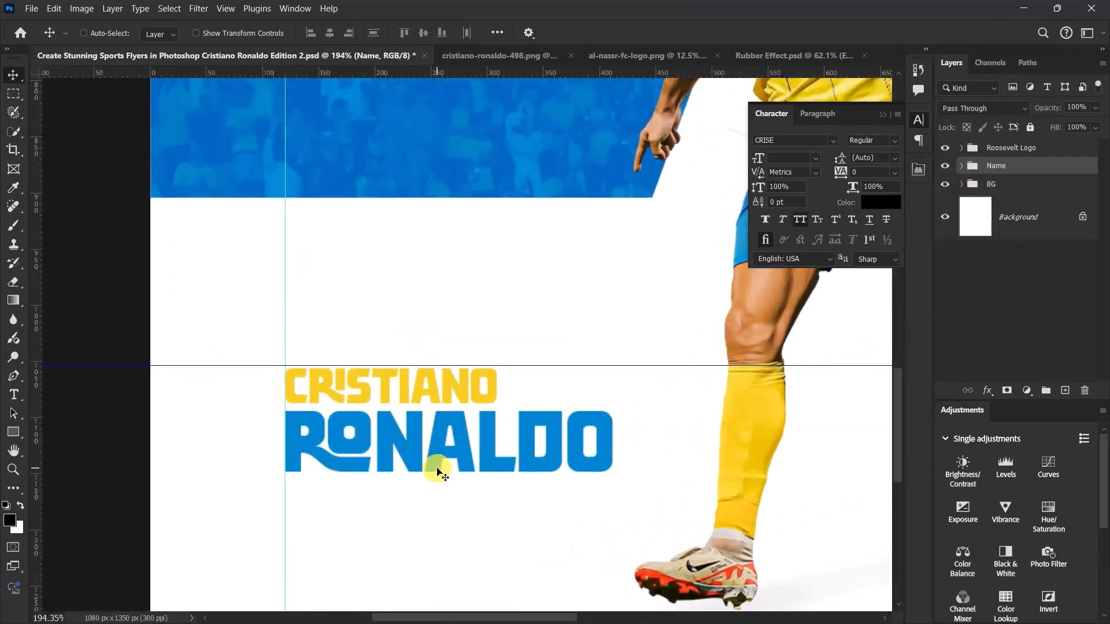
pyautogui.press('Up')
pyautogui.press('Up')
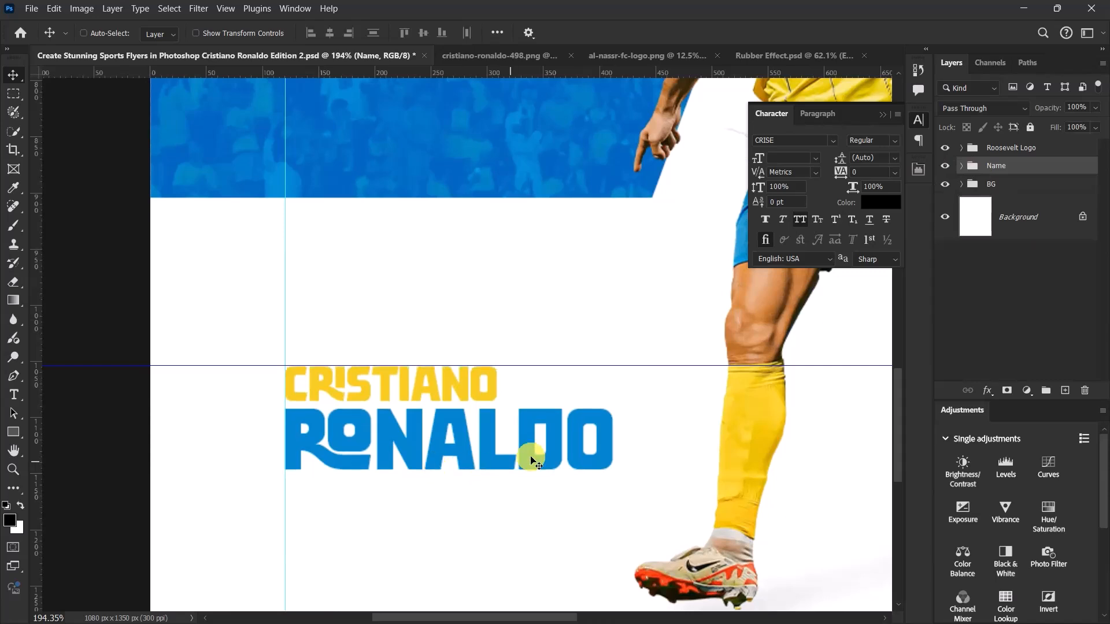
pyautogui.click(961, 167)
pyautogui.click(1035, 206)
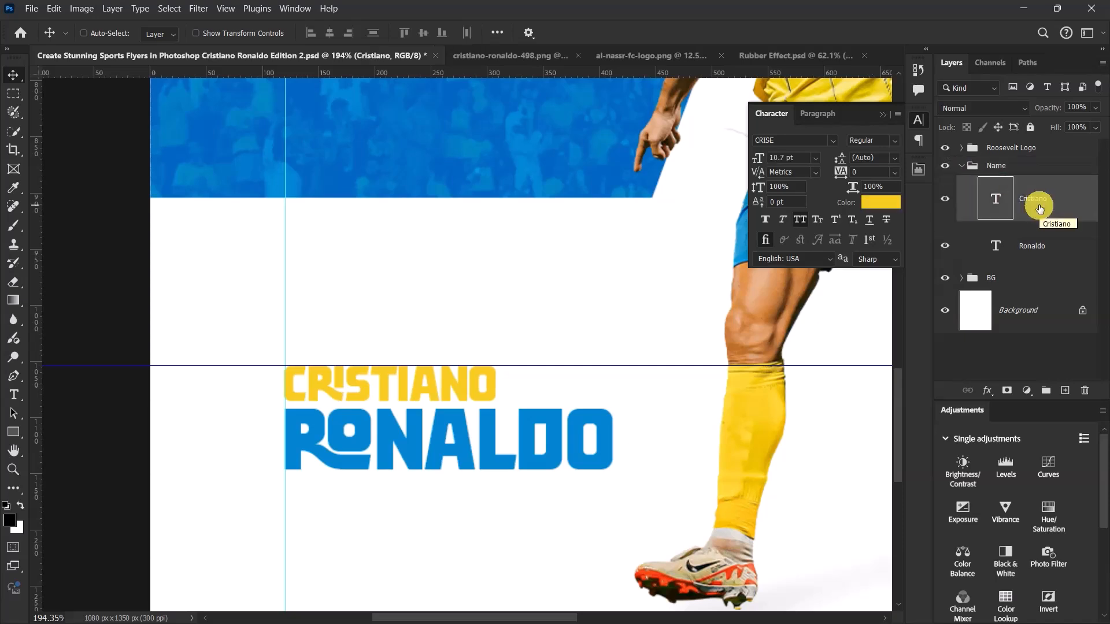
pyautogui.click(963, 166)
pyautogui.click(964, 167)
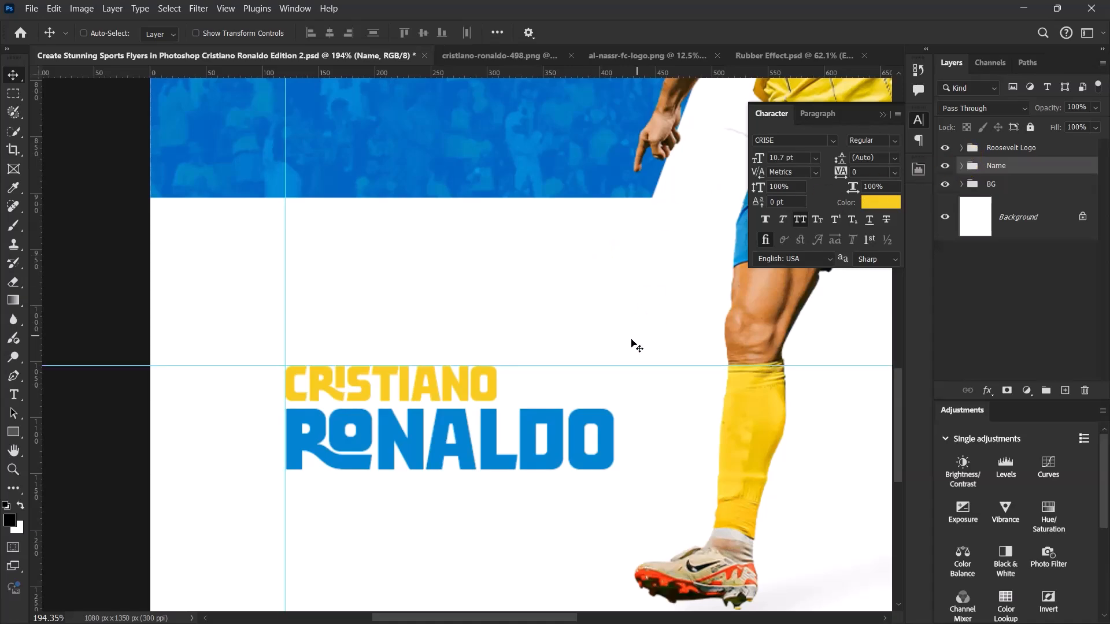
pyautogui.scroll(-6, 614, 372)
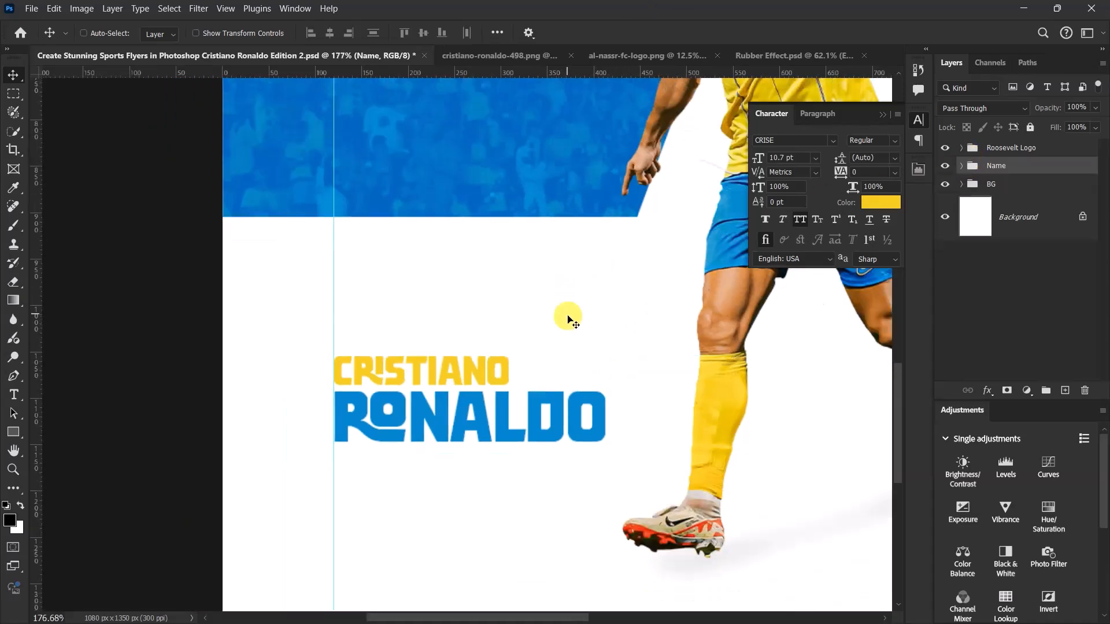
# - Close the cristiano-ronaldo-498.png document without saving its changes
pyautogui.hotkey('ctrl', '0')
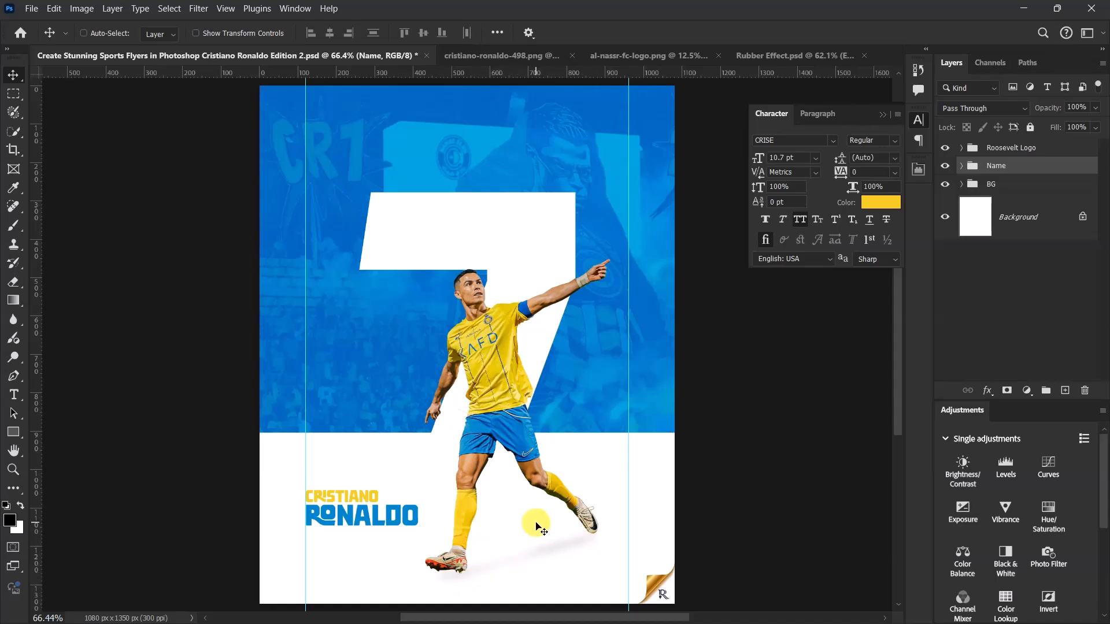
pyautogui.scroll(-1, 468, 223)
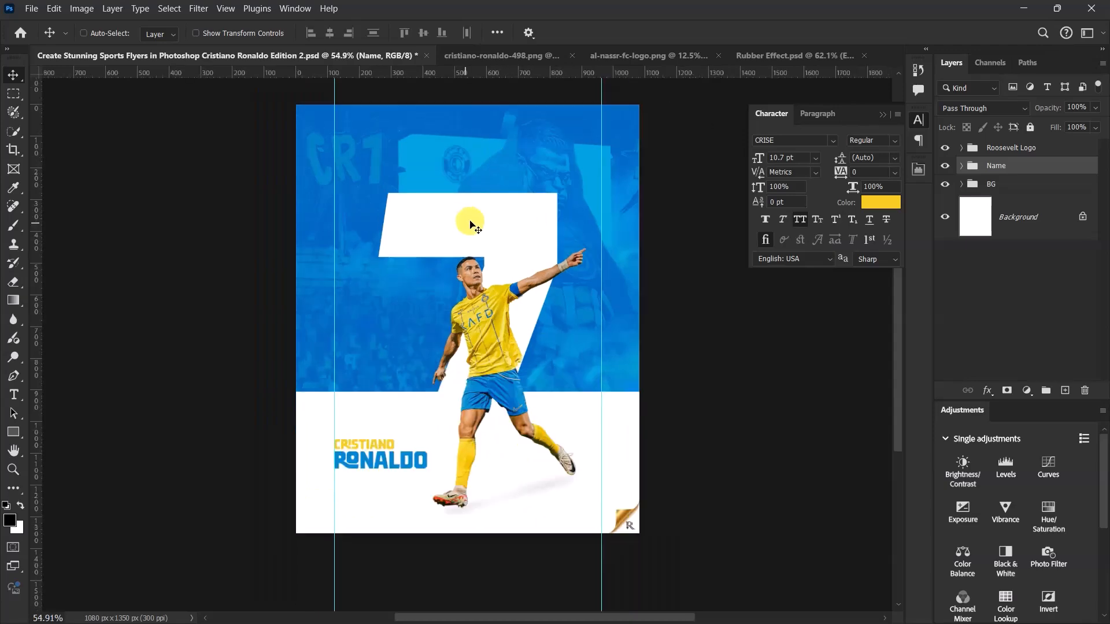
pyautogui.scroll(3, 494, 110)
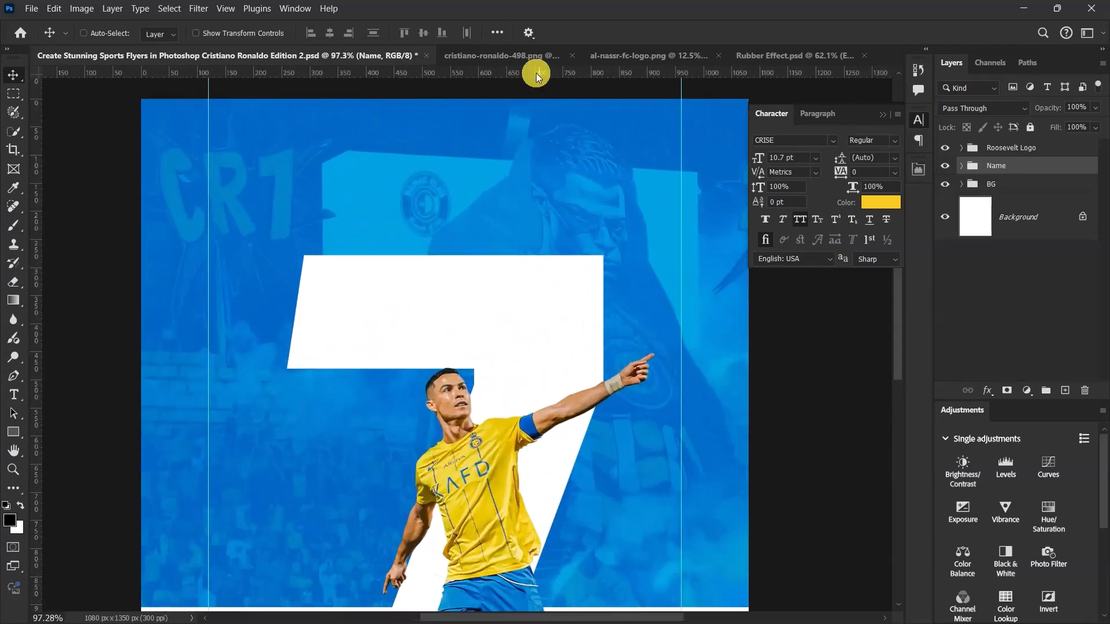
pyautogui.click(556, 55)
pyautogui.click(556, 55)
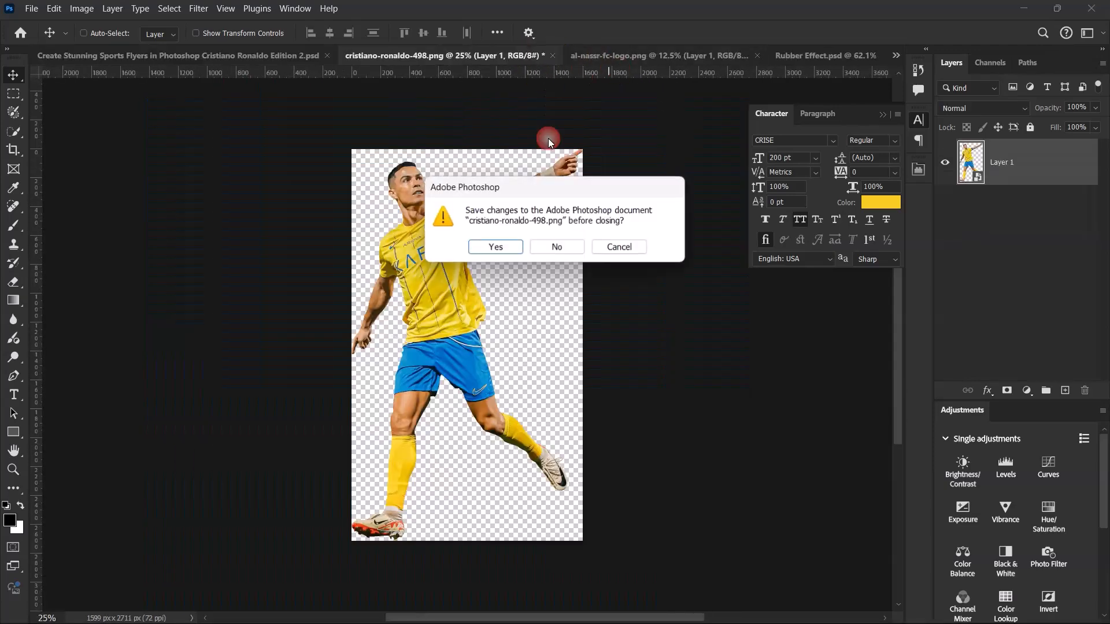
pyautogui.click(558, 243)
# - Copy the logo from al-nassr-fc-logo.png into the flyer document and move it across the canvas
pyautogui.click(494, 56)
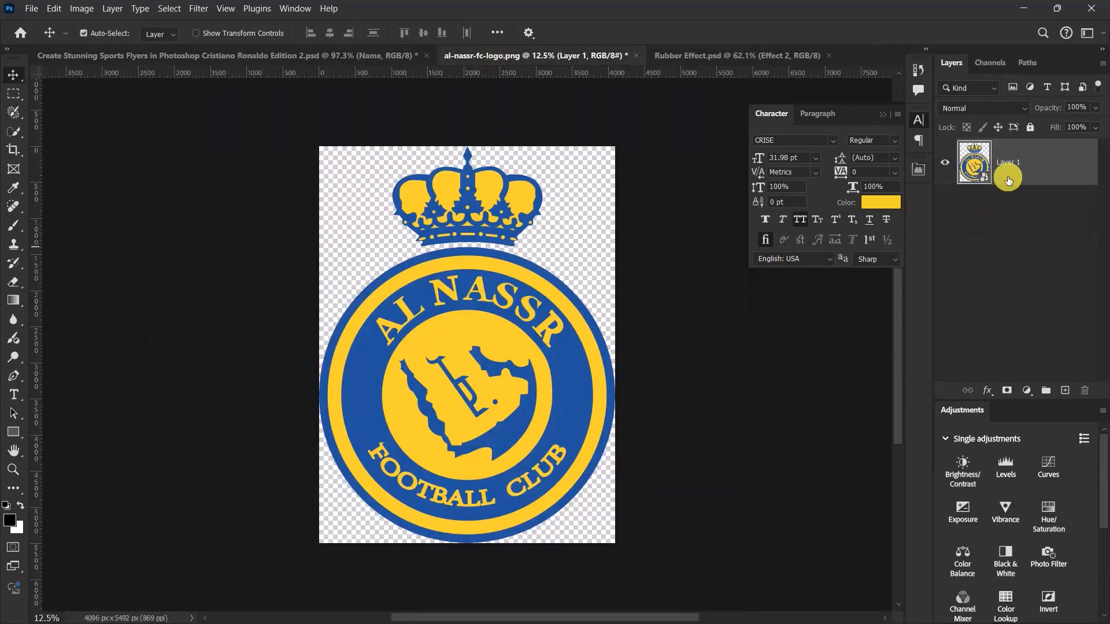
pyautogui.click(307, 54)
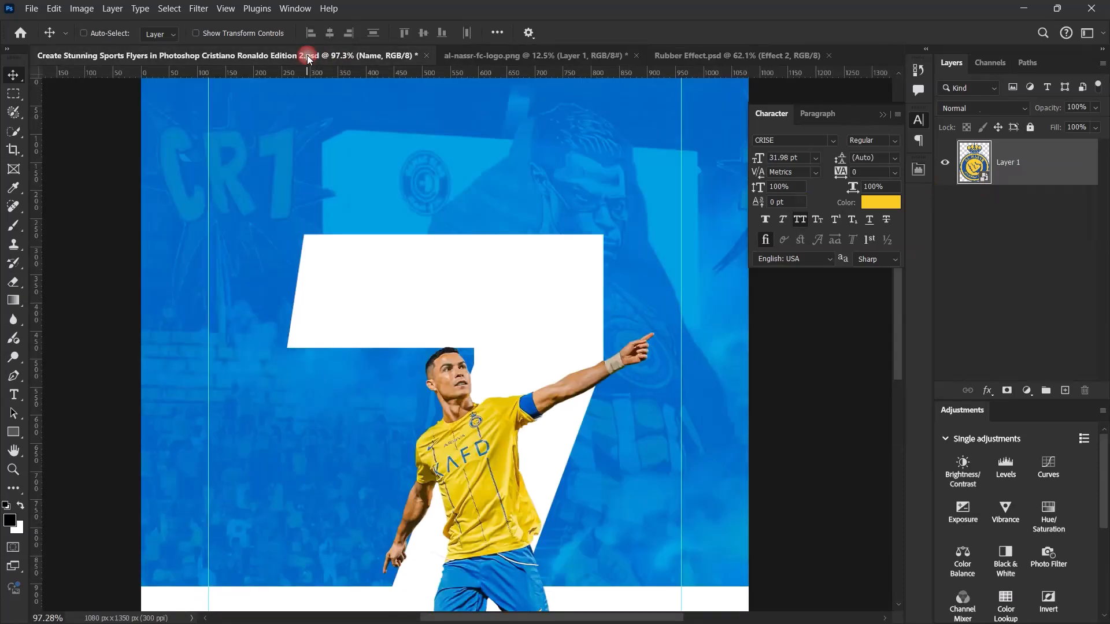
pyautogui.moveTo(306, 55); pyautogui.dragTo(193, 136)
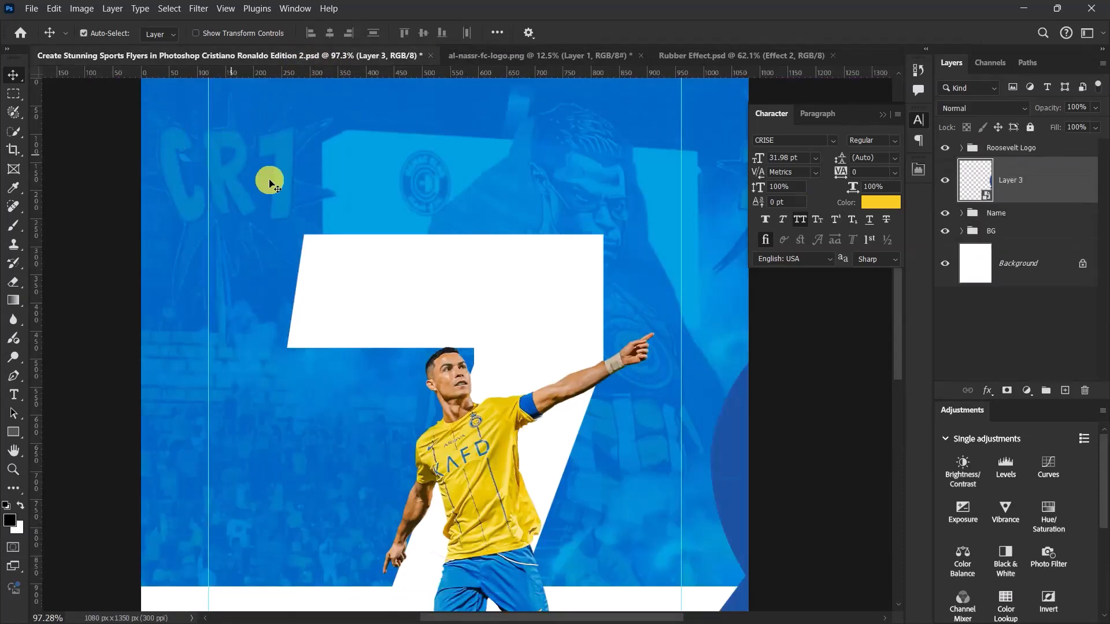
pyautogui.moveTo(743, 409); pyautogui.dragTo(123, 226)
# - Scale the oversized Al Nassr logo proportionally down to a small badge overlapping the white 7 and the player's head
pyautogui.hotkey('ctrl', 't')
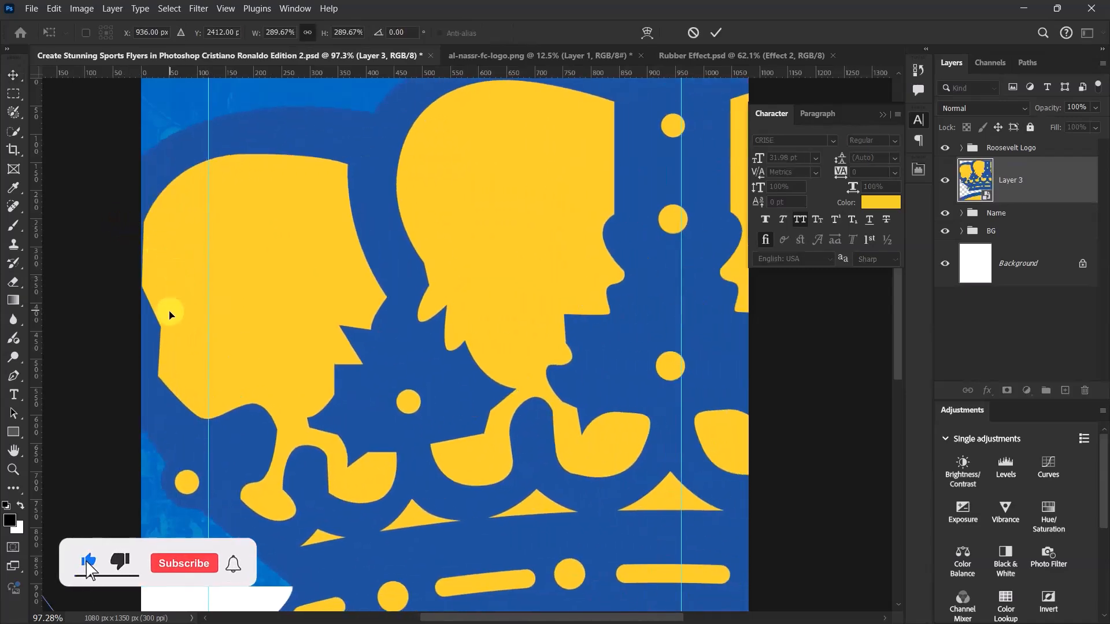
pyautogui.scroll(-5, 223, 343)
pyautogui.scroll(-5, 295, 371)
pyautogui.moveTo(378, 280); pyautogui.dragTo(332, 388)
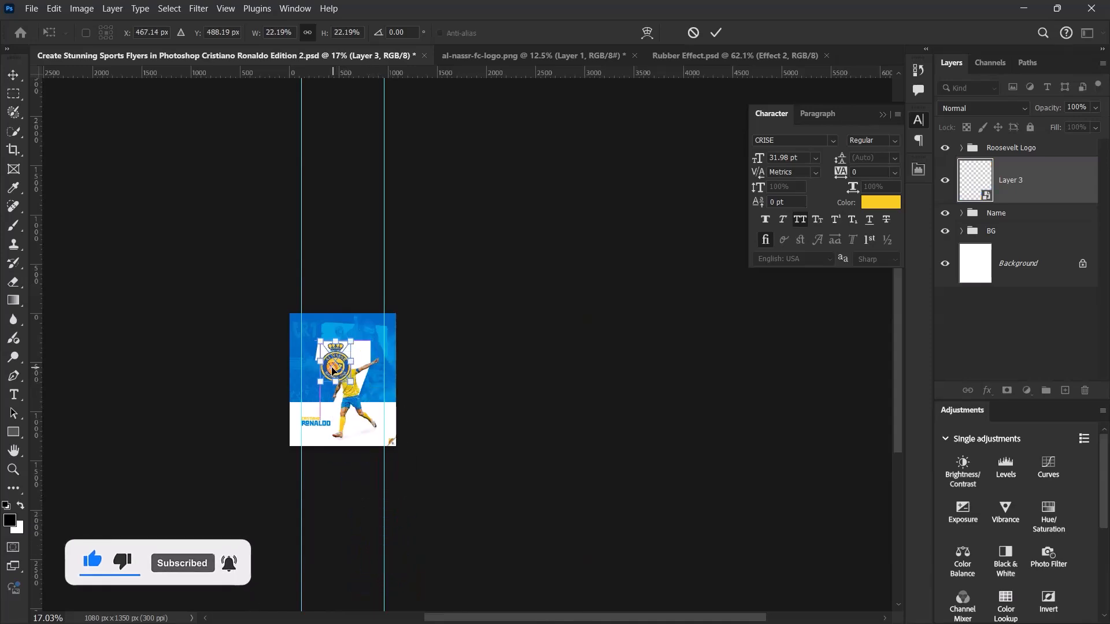
pyautogui.scroll(3, 332, 389)
pyautogui.scroll(4, 332, 389)
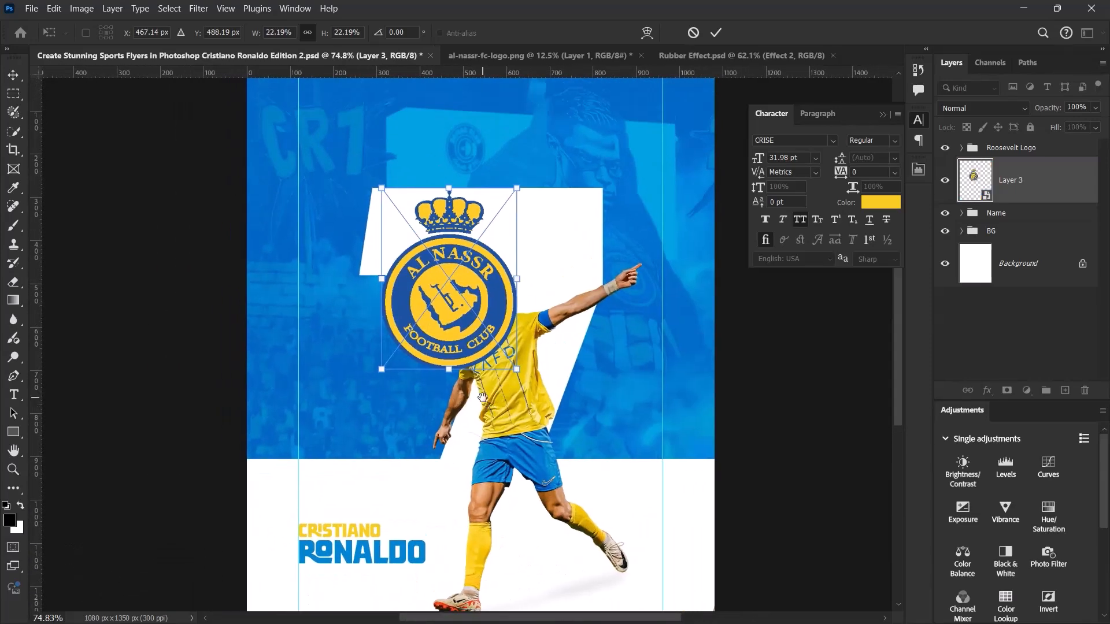
pyautogui.moveTo(524, 316); pyautogui.dragTo(496, 316)
pyautogui.click(716, 32)
# - Align the Al Nassr logo to the horizontal centre of the whole canvas and clear the selection
pyautogui.hotkey('ctrl', 'a')
pyautogui.click(329, 33)
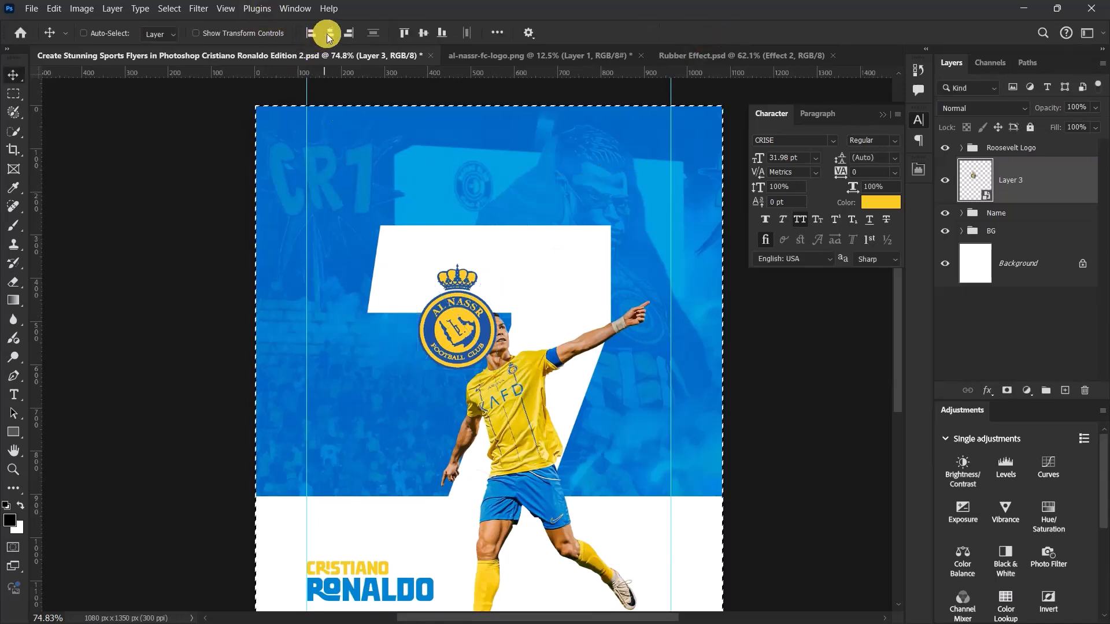
pyautogui.press('ctrl')
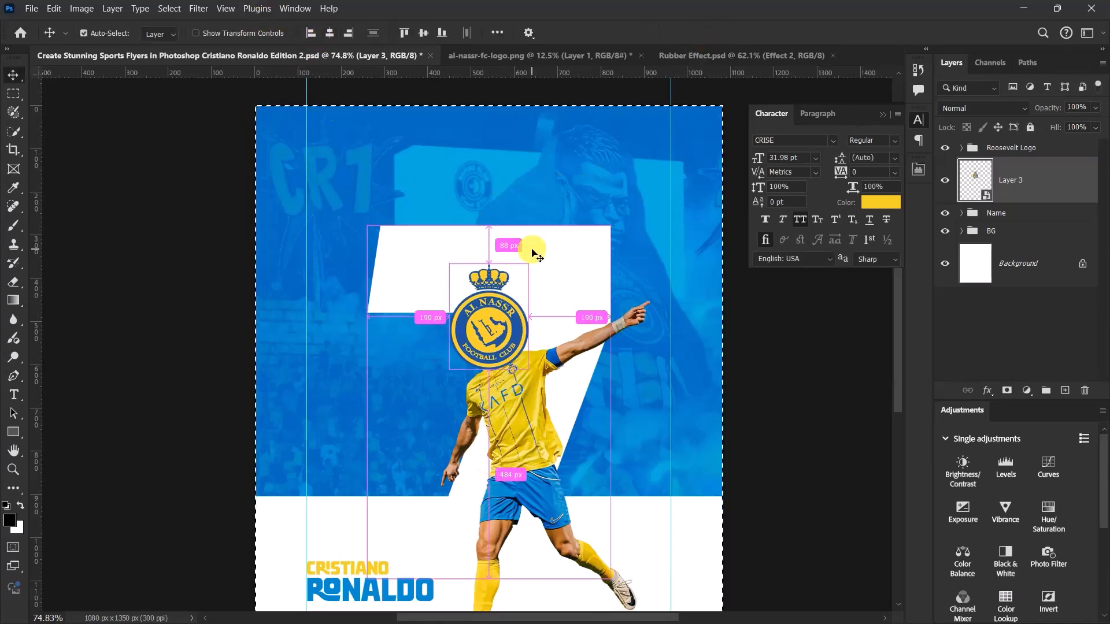
pyautogui.hotkey('ctrl', 'd')
# - Move the Al Nassr logo straight up into the blue area above the white 7
pyautogui.scroll(3, 507, 225)
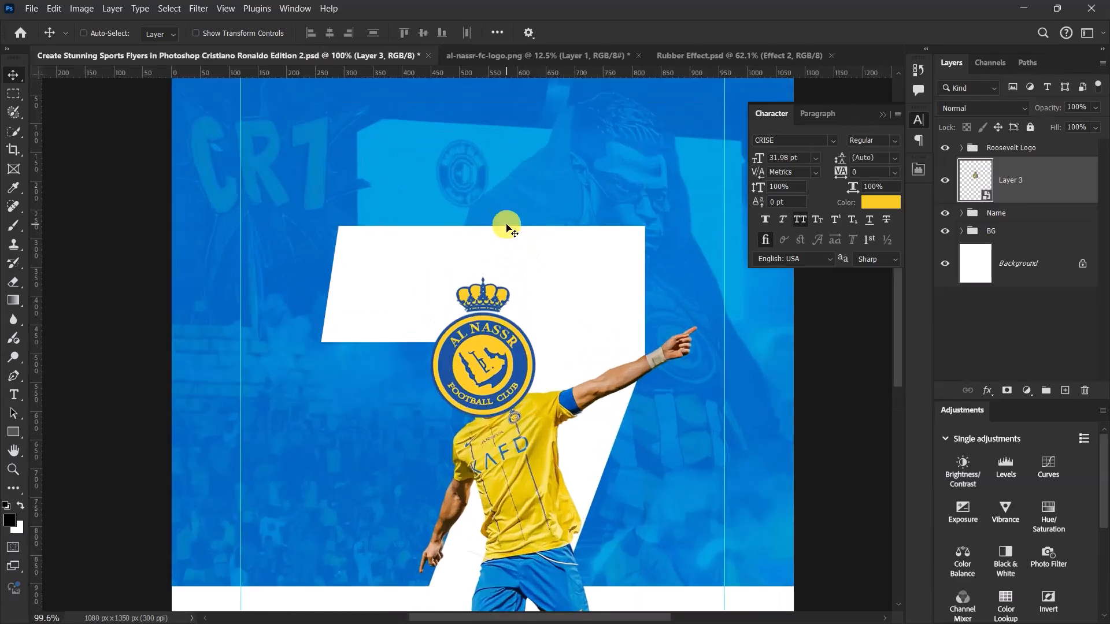
pyautogui.scroll(-6, 474, 429)
pyautogui.scroll(3, 473, 431)
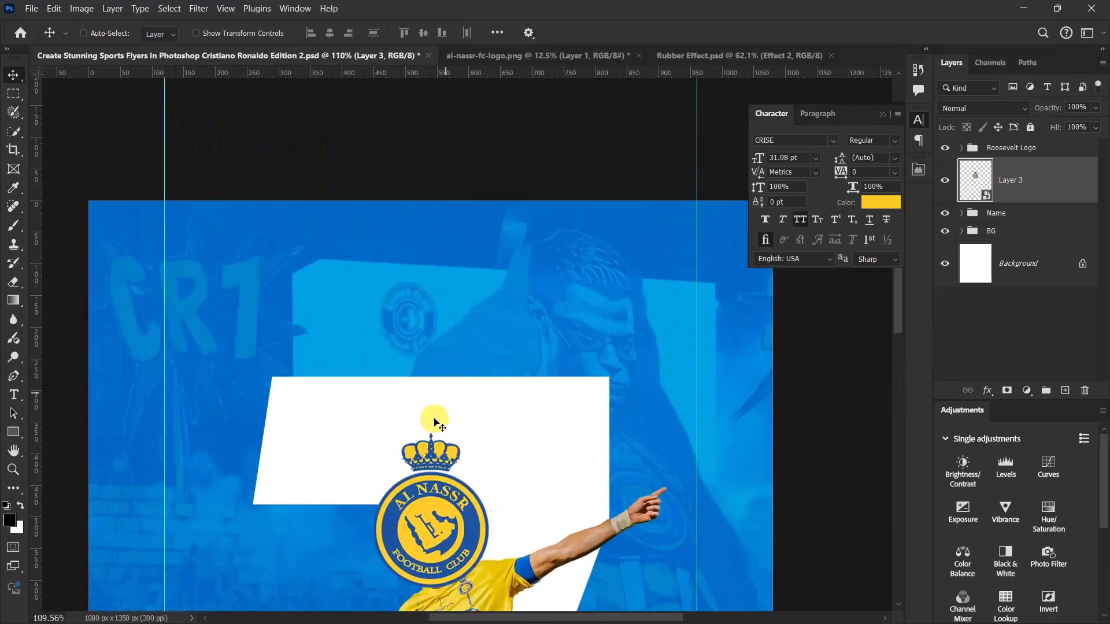
pyautogui.moveTo(440, 525); pyautogui.dragTo(480, 300)
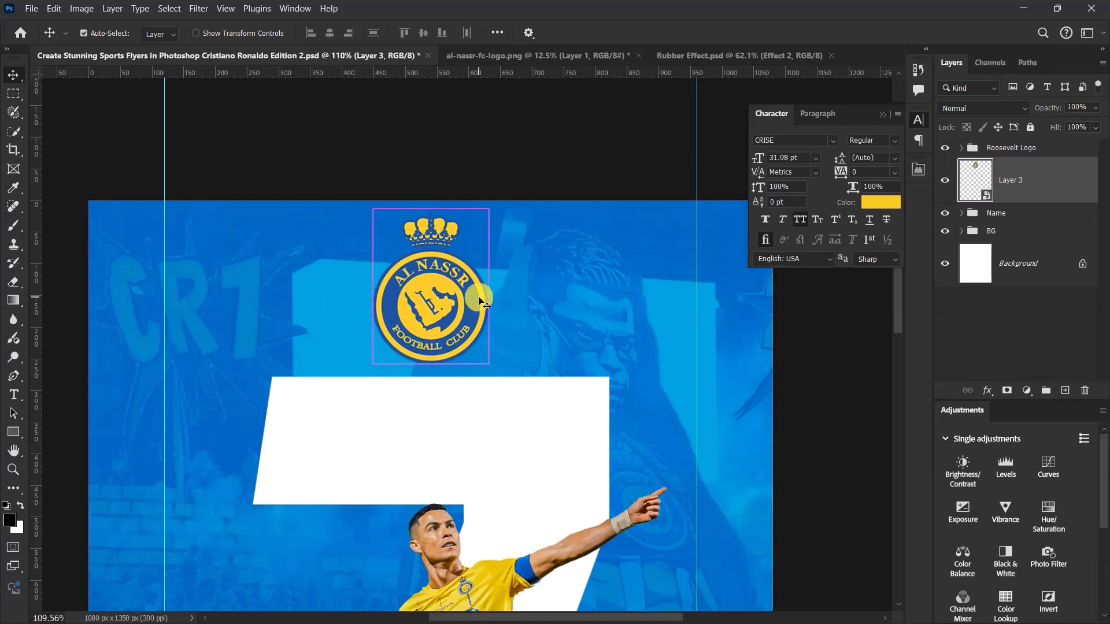
# - Scale the Al Nassr logo to about 9.77% and position it between the canvas's top edge and the 7
pyautogui.hotkey('ctrl', 't')
pyautogui.moveTo(489, 209); pyautogui.dragTo(462, 224)
pyautogui.moveTo(428, 267); pyautogui.dragTo(428, 278)
pyautogui.moveTo(472, 243); pyautogui.dragTo(475, 241)
pyautogui.press('Return')
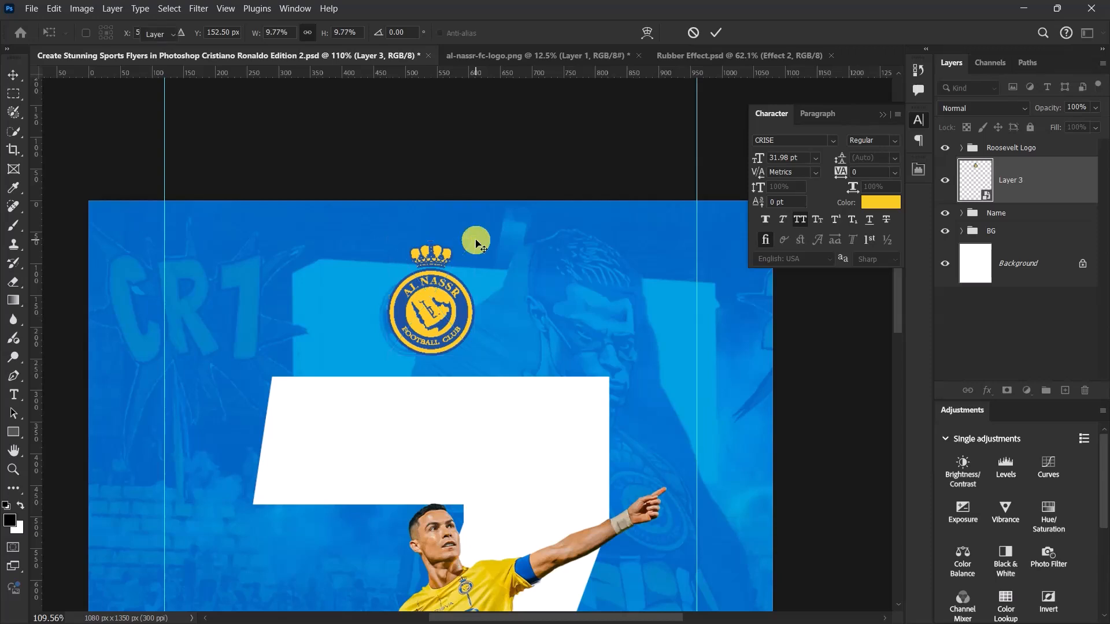
# - Recentre the resized Al Nassr logo horizontally on the canvas and fit the whole flyer in view
pyautogui.press('ctrl')
pyautogui.hotkey('ctrl', 'a')
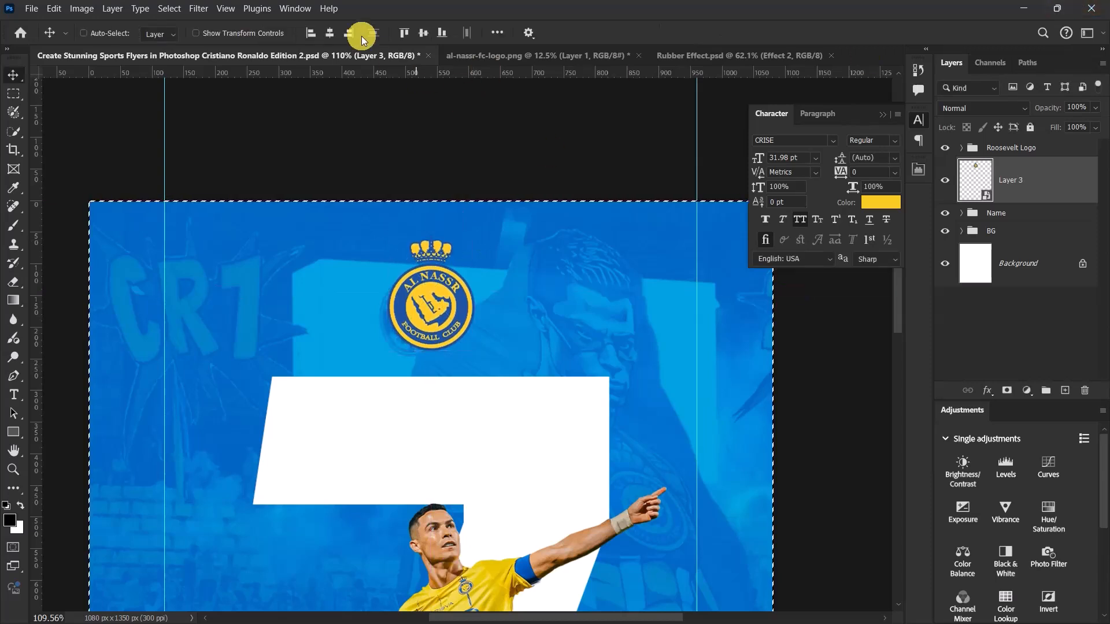
pyautogui.click(329, 33)
pyautogui.hotkey('ctrl', 'd')
pyautogui.hotkey('ctrl', '0')
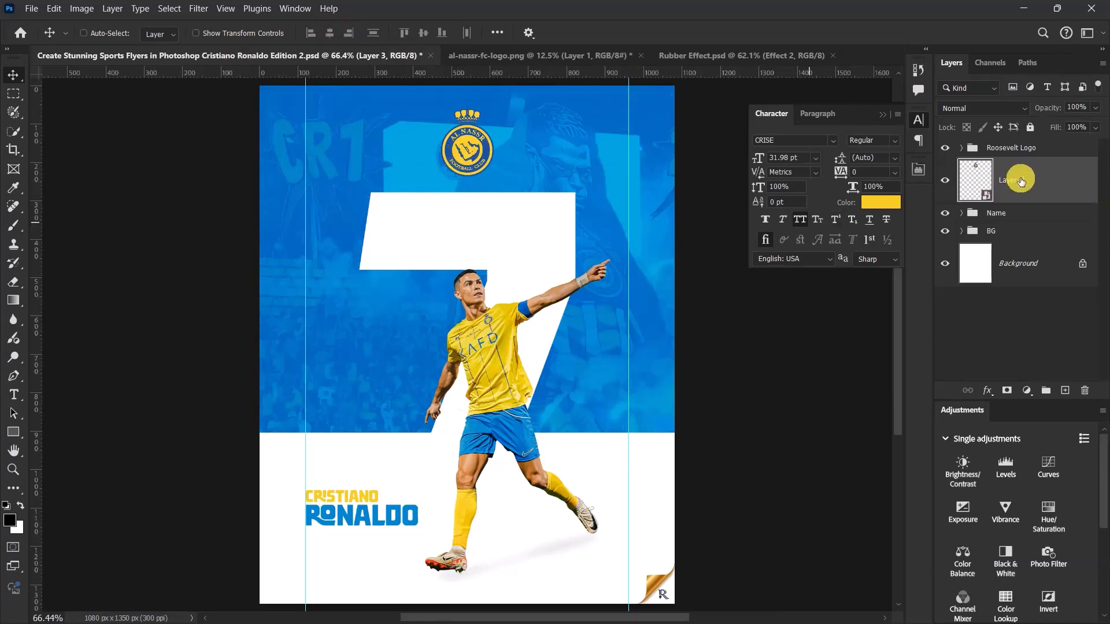
# - Put the Al Nassr logo layer in a new group named Logo and collapse the group
pyautogui.hotkey('ctrl', 'g')
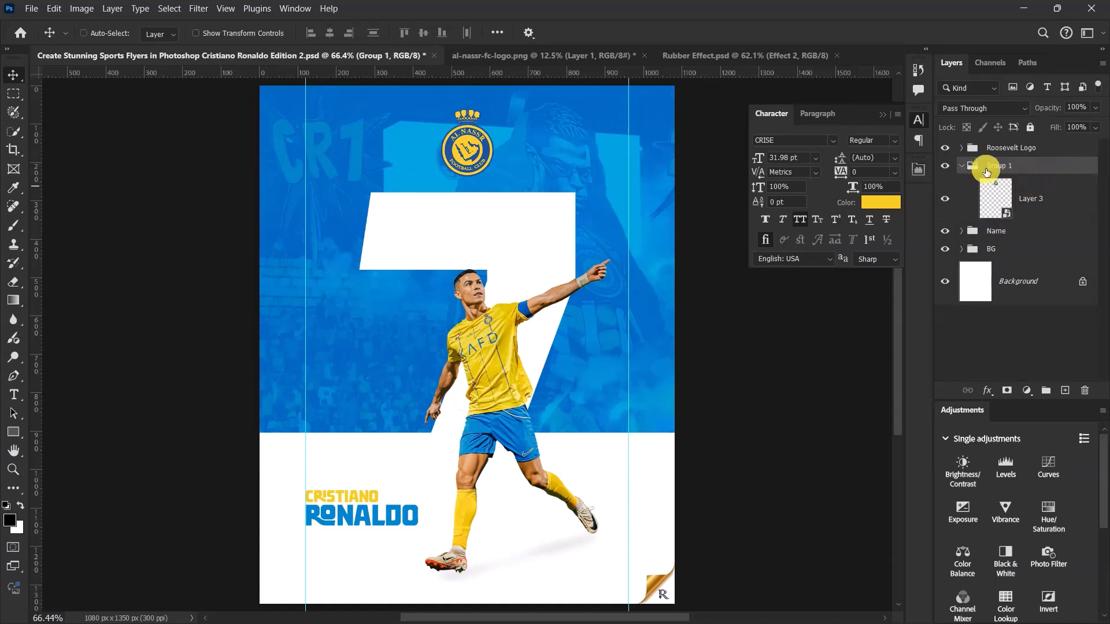
pyautogui.doubleClick(999, 166)
pyautogui.write('Logo')
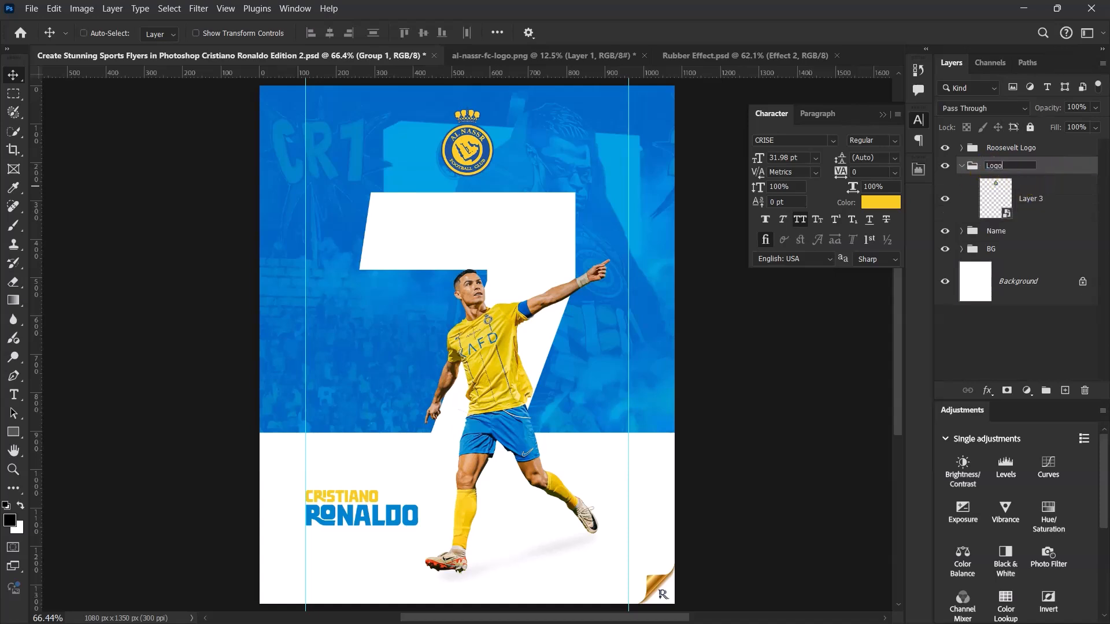
pyautogui.press('Return')
pyautogui.click(963, 166)
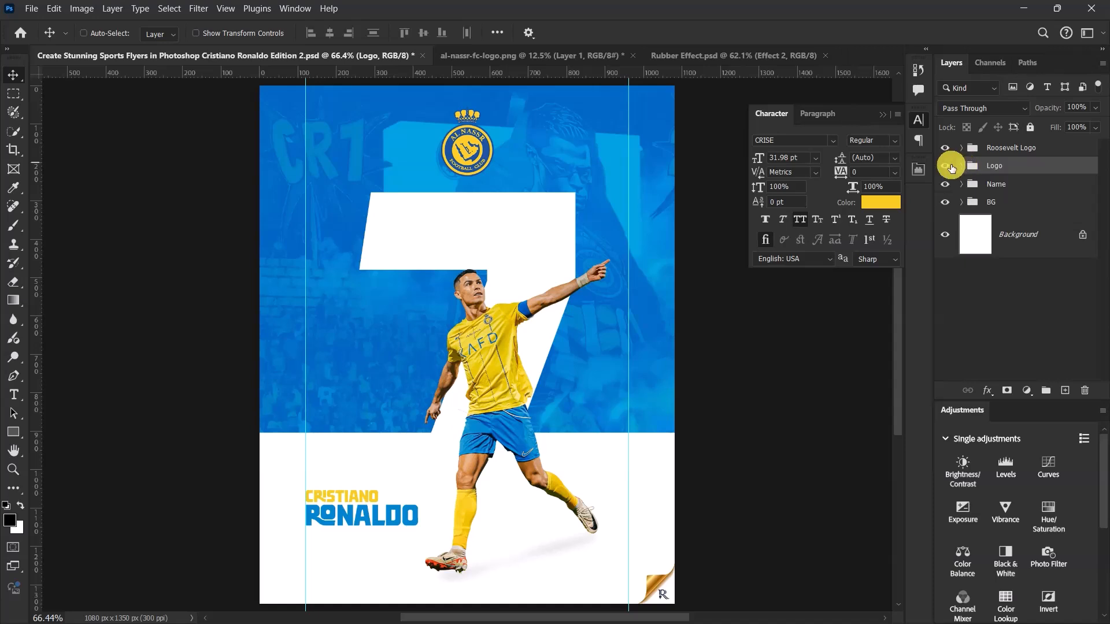
# - Toggle the Logo group off and on to check it, and nudge it slightly upward
pyautogui.click(945, 166)
pyautogui.click(947, 166)
pyautogui.press('Up')
pyautogui.press('Up')
pyautogui.press('Up')
pyautogui.press('Up')
pyautogui.press('Up')
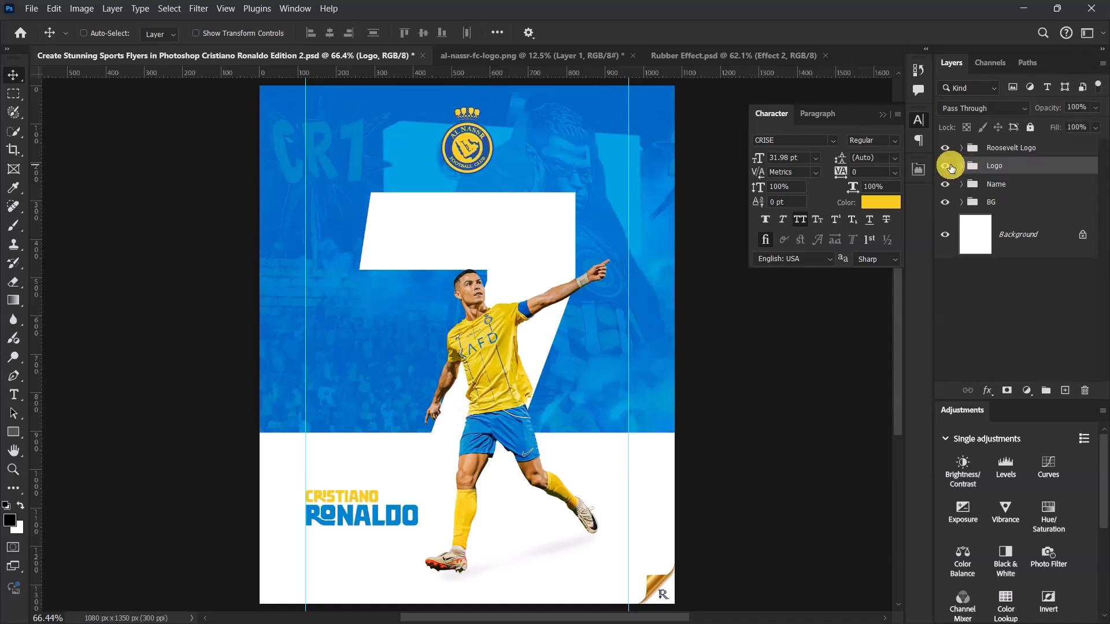
# - Select the CR7 group inside the BG group and close the al-nassr-fc-logo.png document without saving its changes
pyautogui.click(962, 203)
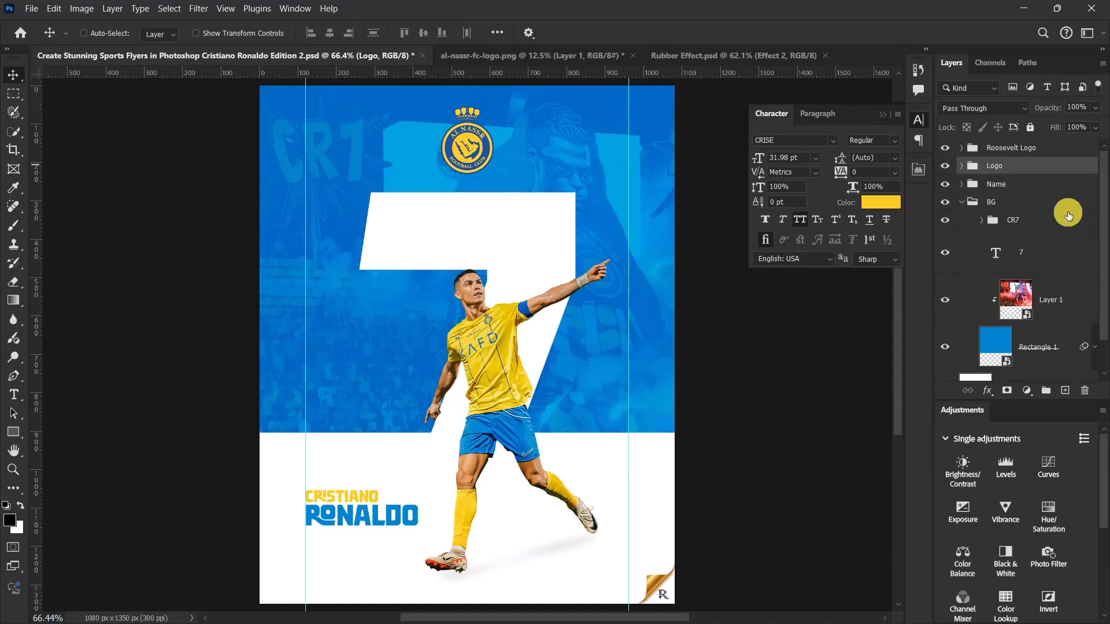
pyautogui.click(1027, 220)
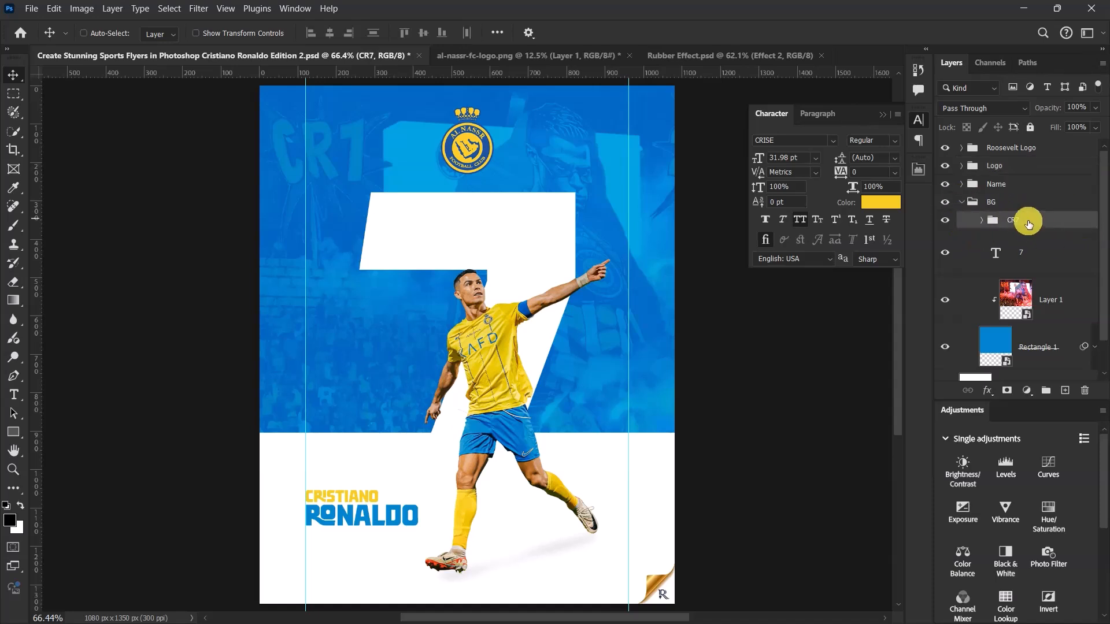
pyautogui.click(944, 220)
pyautogui.click(944, 221)
pyautogui.click(627, 55)
pyautogui.click(556, 246)
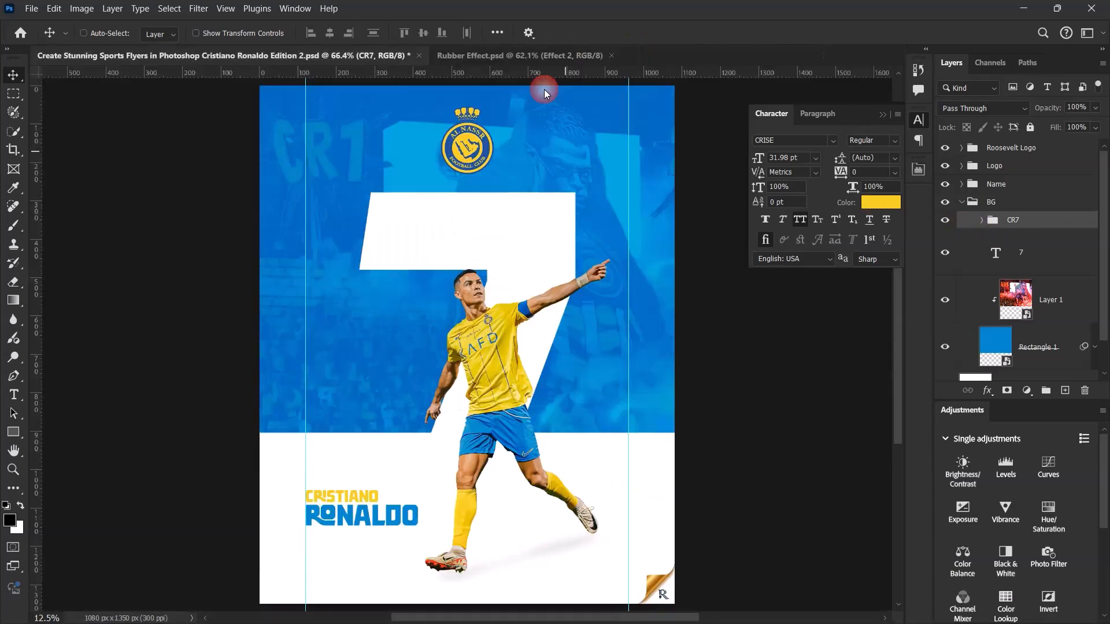
# - Copy the Effect 2 group from Rubber Effect.psd into the flyer's BG group above CR7, and collapse and deselect BG
pyautogui.click(533, 56)
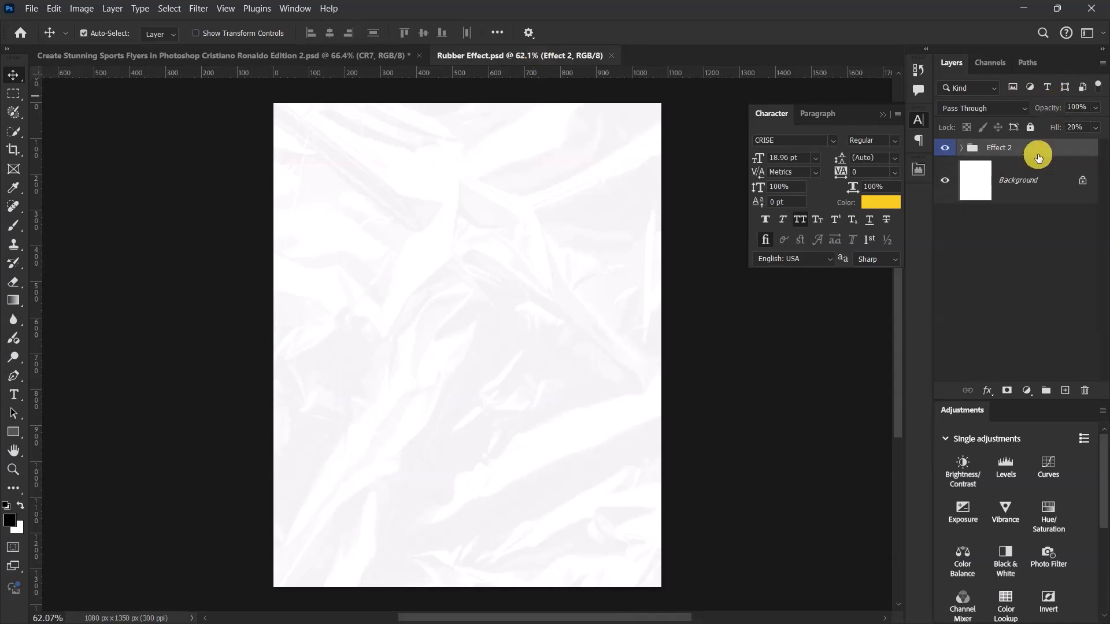
pyautogui.hotkey('ctrl', 'c')
pyautogui.click(262, 55)
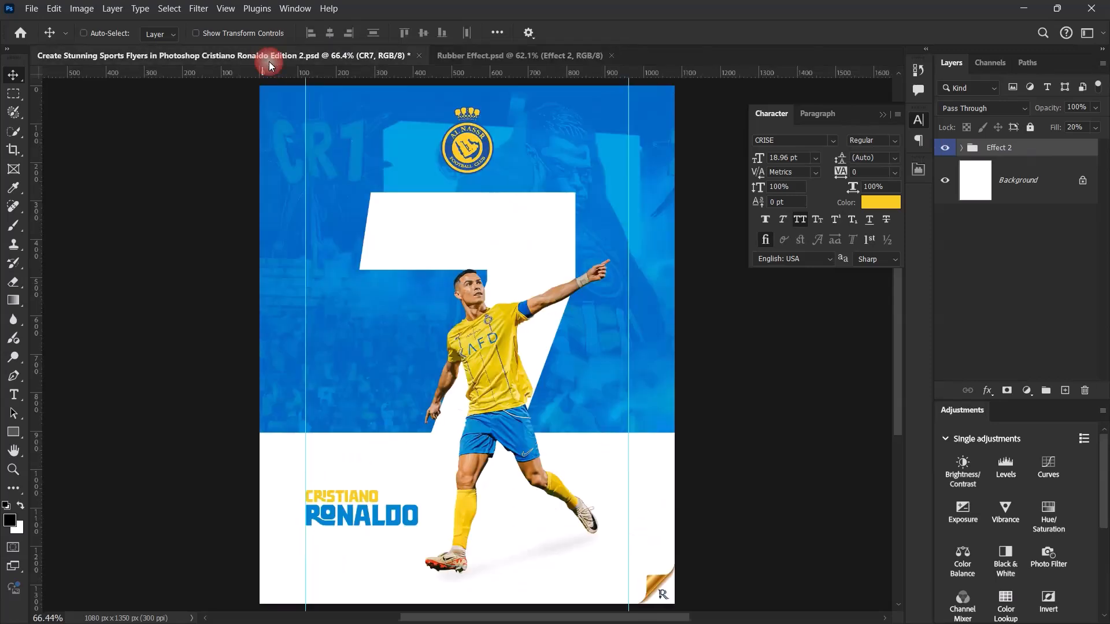
pyautogui.press('ctrl')
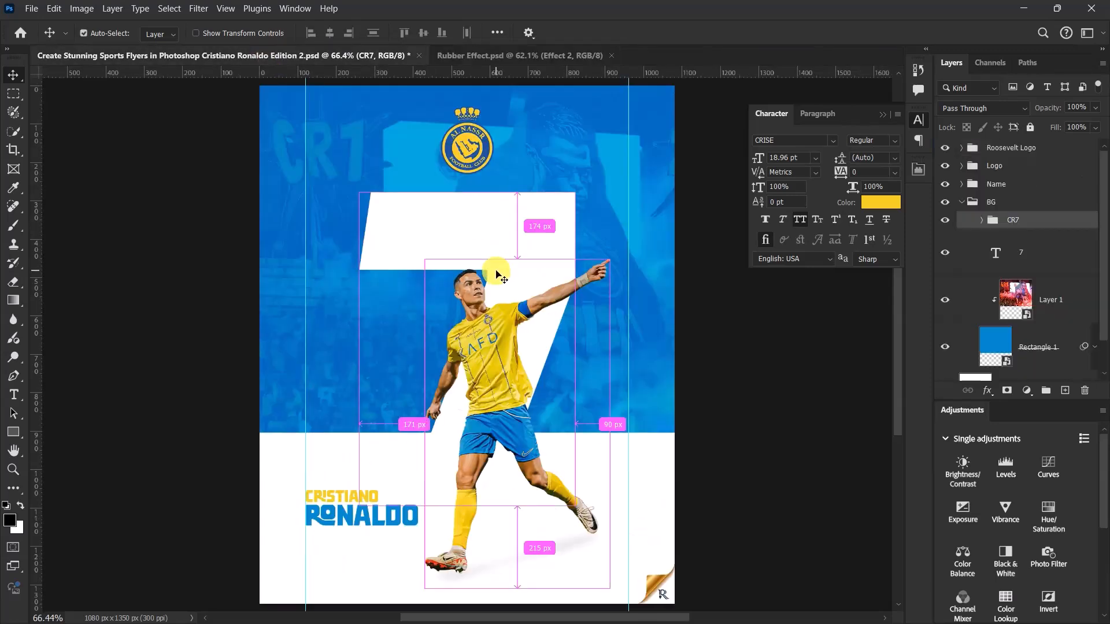
pyautogui.hotkey('ctrl', 'v')
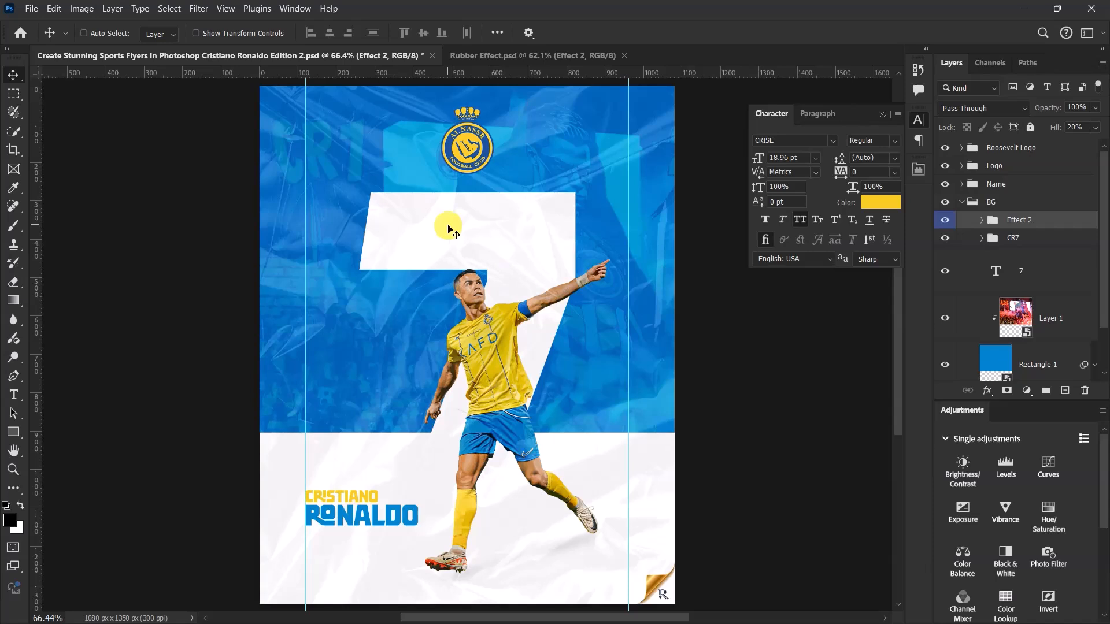
pyautogui.click(961, 203)
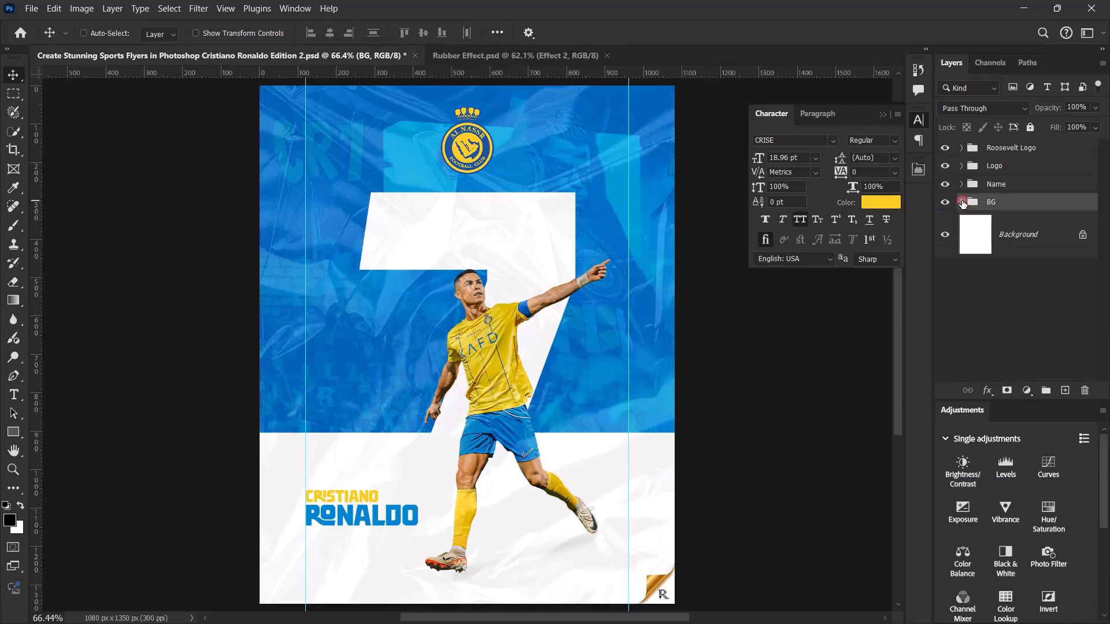
pyautogui.click(1006, 294)
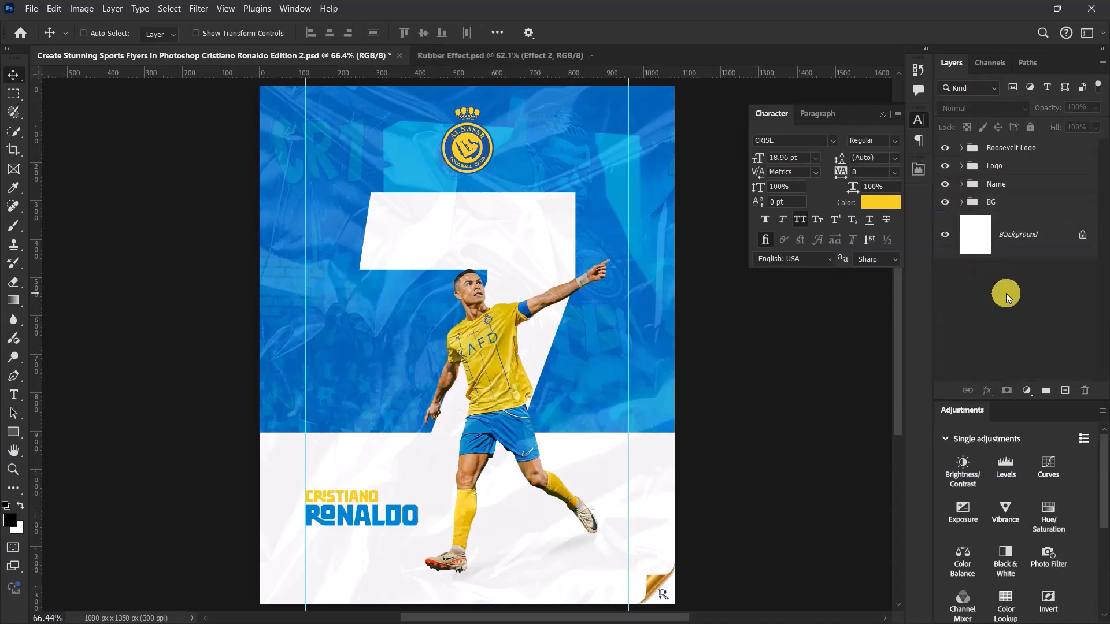